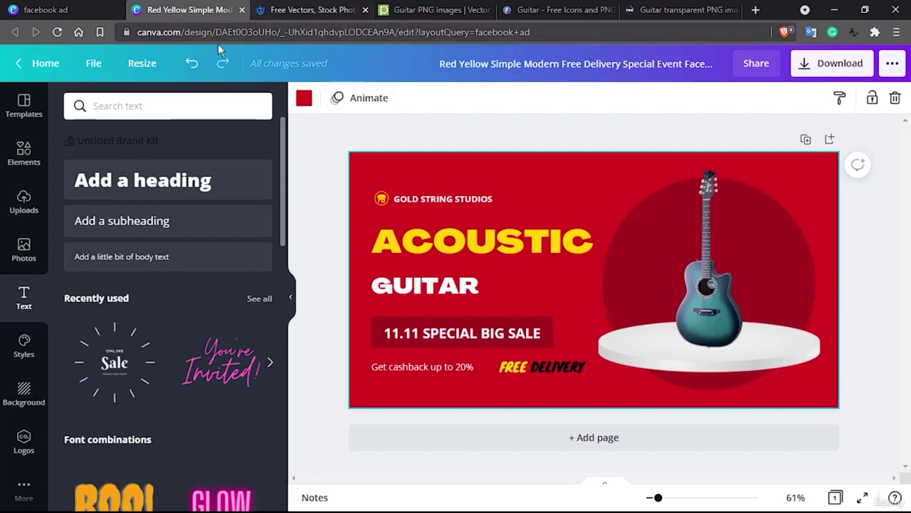
# Close the existing acoustic guitar ad design and return to the Canva home page
pyautogui.click(241, 10)
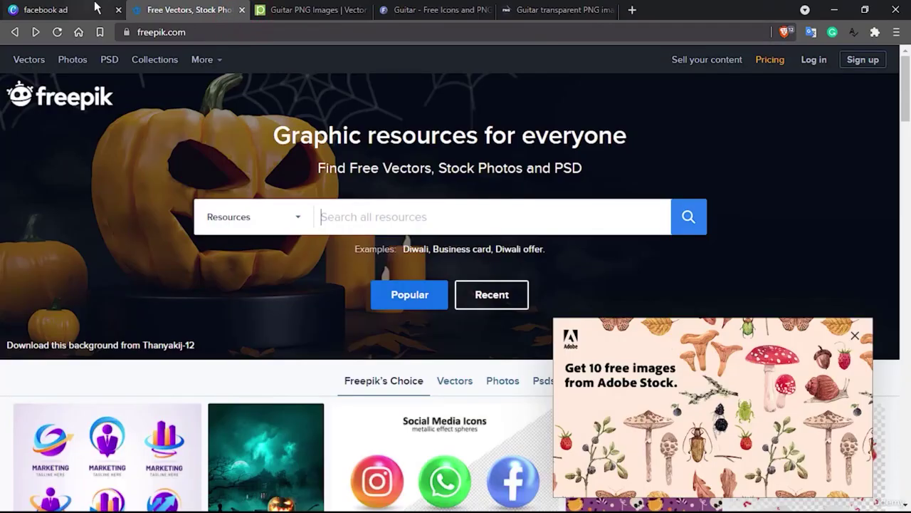
pyautogui.click(83, 14)
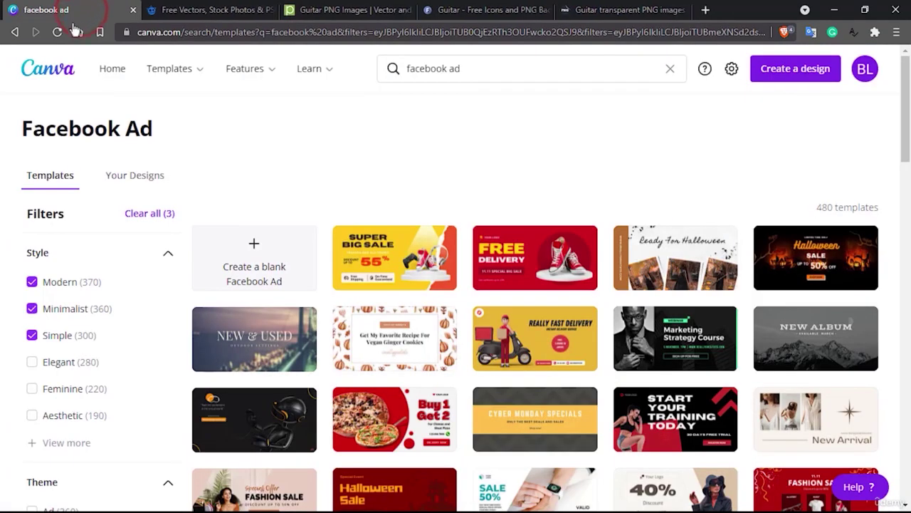
pyautogui.click(43, 72)
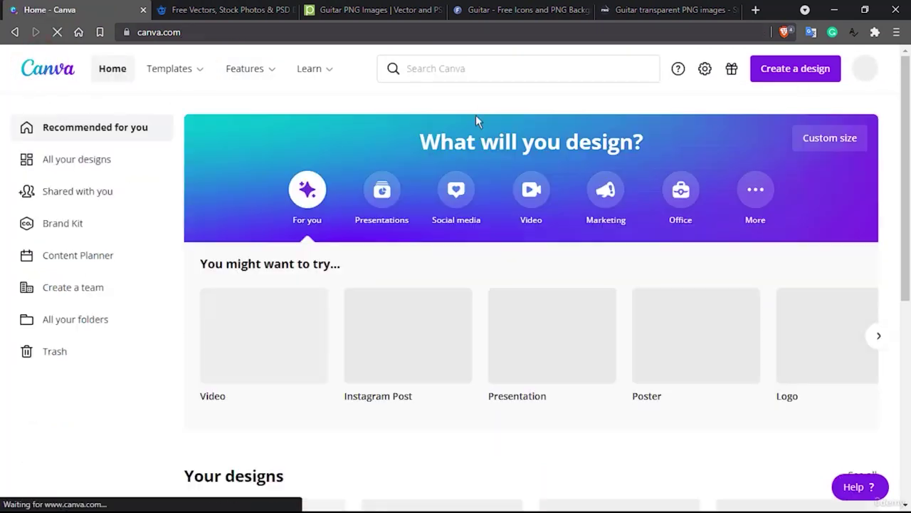
# Search Canva templates for "facebook ad" and create a blank Facebook Ad design
pyautogui.click(479, 69)
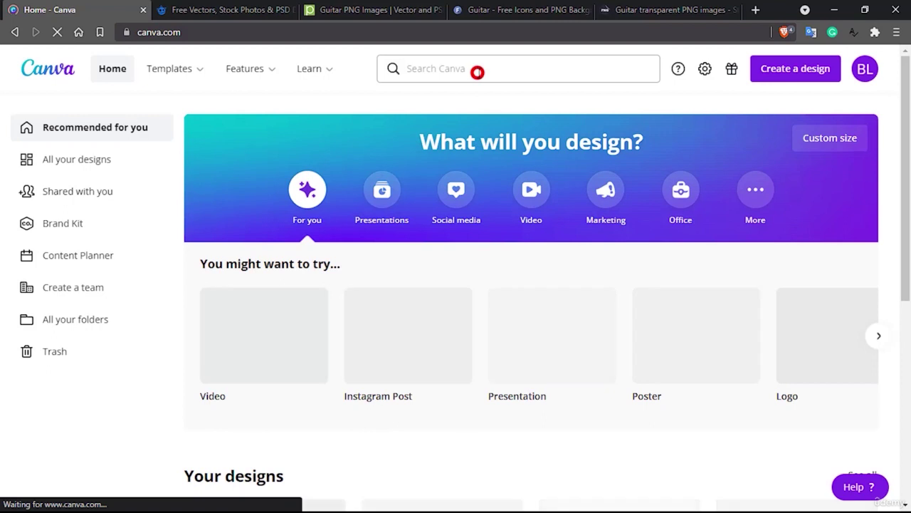
pyautogui.write('facebo')
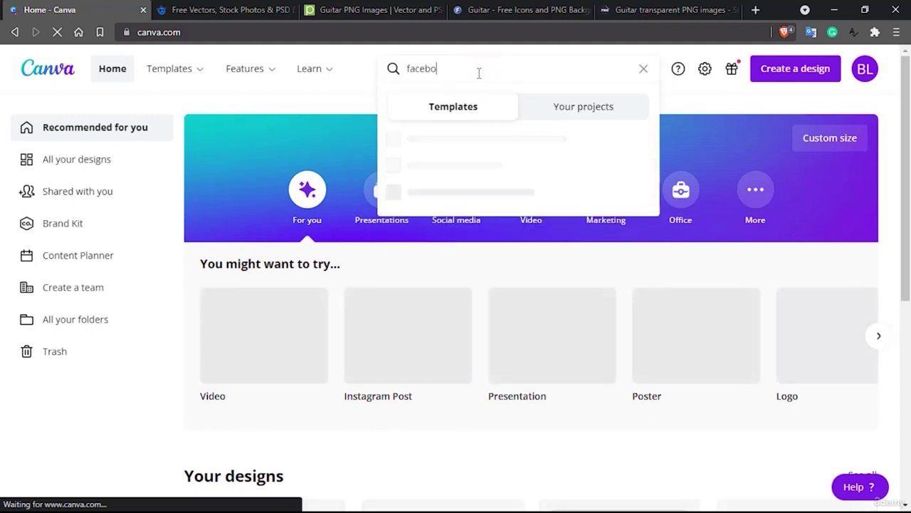
pyautogui.write('ok ad')
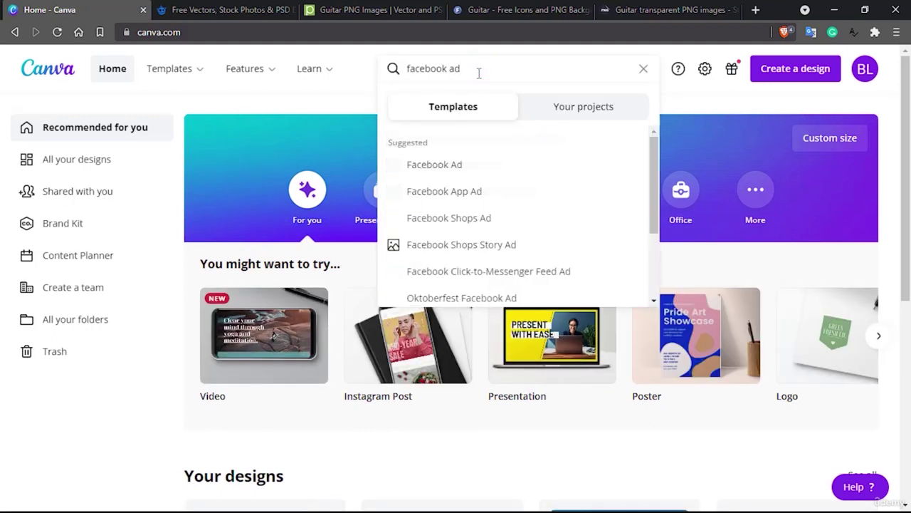
pyautogui.click(429, 168)
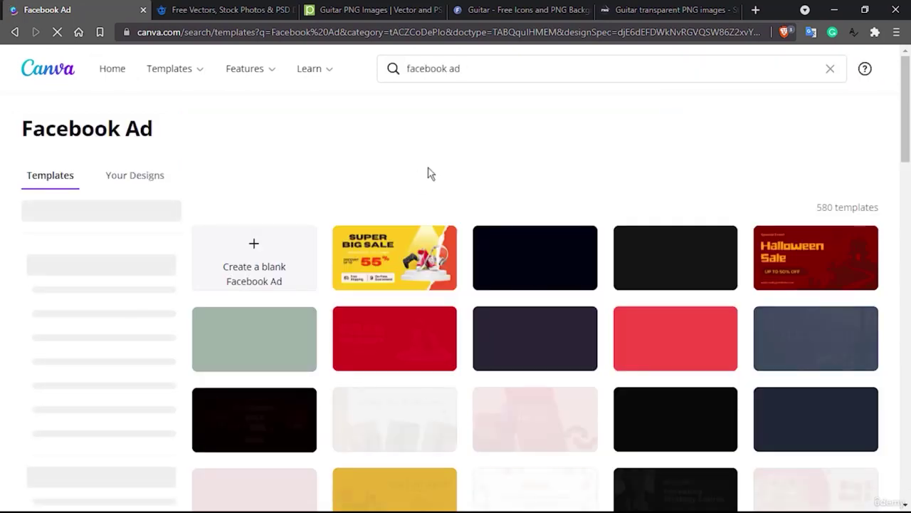
pyautogui.click(248, 269)
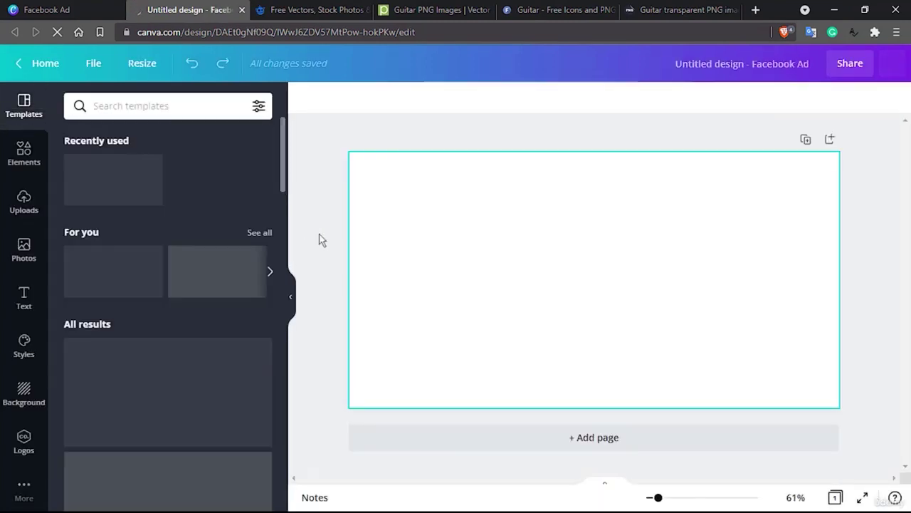
# Rename the untitled design as "Canva facebook ad tutor"
pyautogui.click(645, 66)
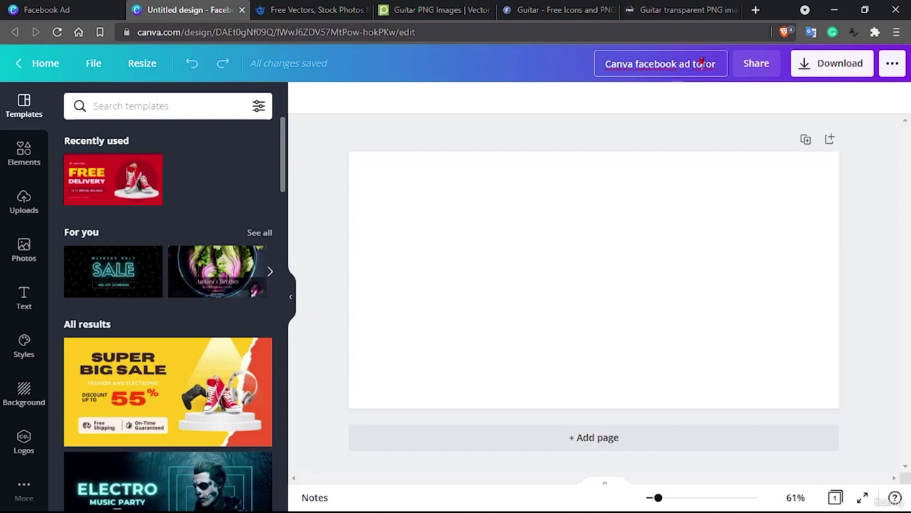
pyautogui.click(701, 63)
pyautogui.click(507, 76)
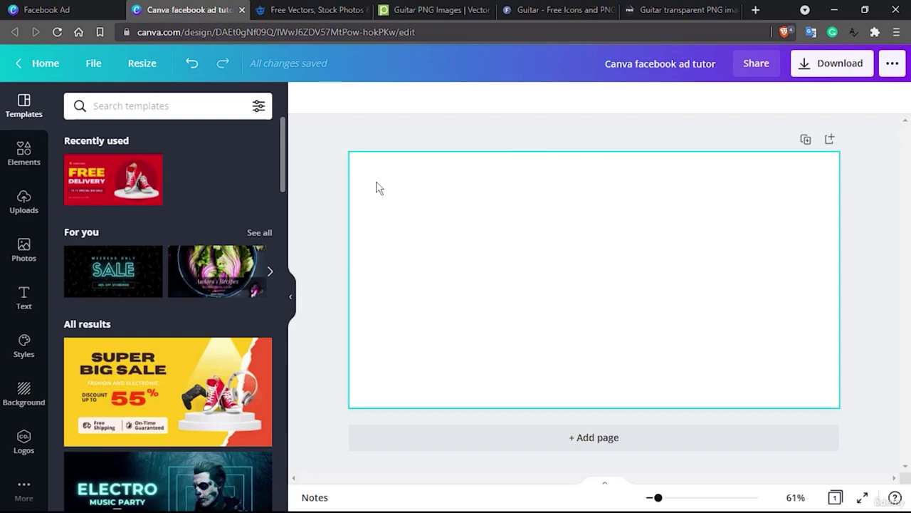
# Switch to Freepik, dismiss the Adobe Stock advert, and search all resources for "guitar"
pyautogui.click(278, 7)
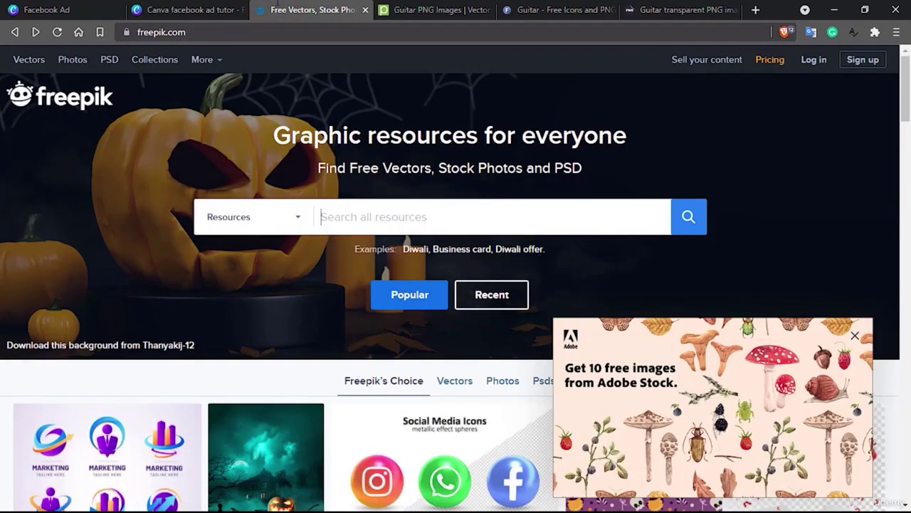
pyautogui.click(857, 336)
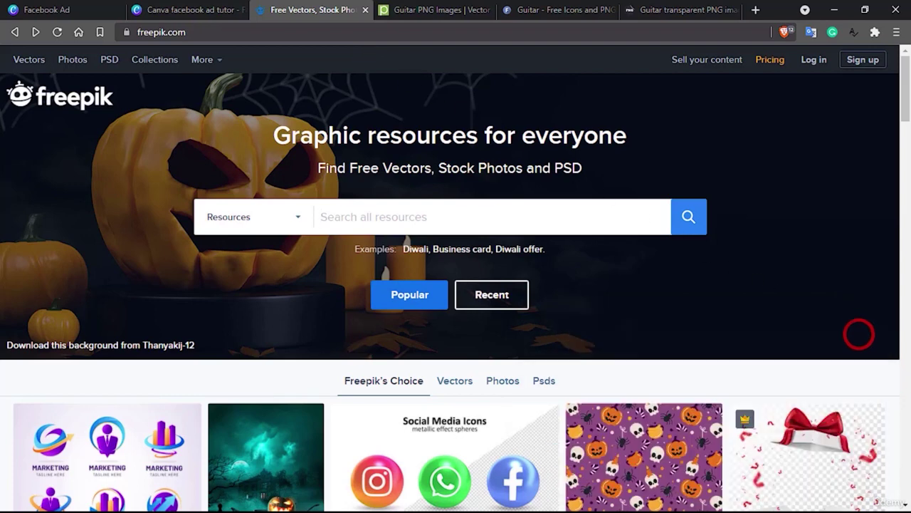
pyautogui.click(504, 219)
pyautogui.press('Return')
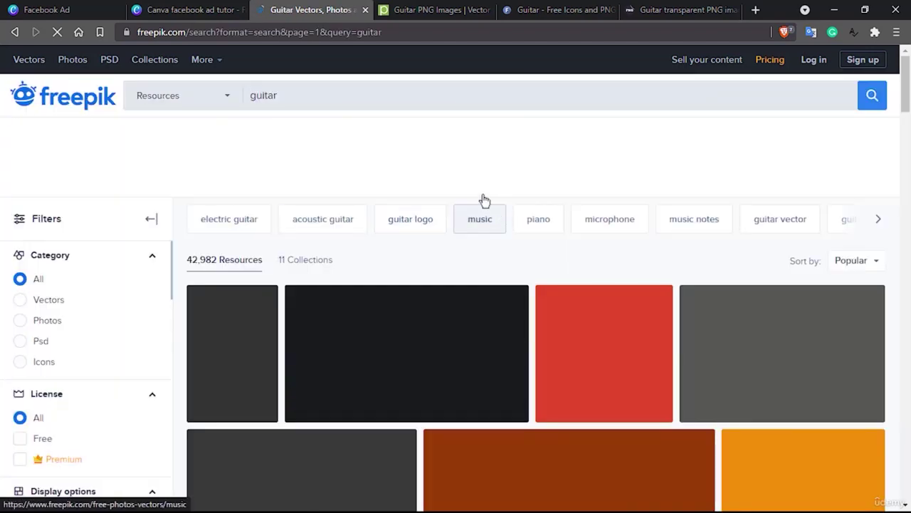
# Examine the guitar search results for an image suitable for the ad
pyautogui.scroll(-2, 448, 161)
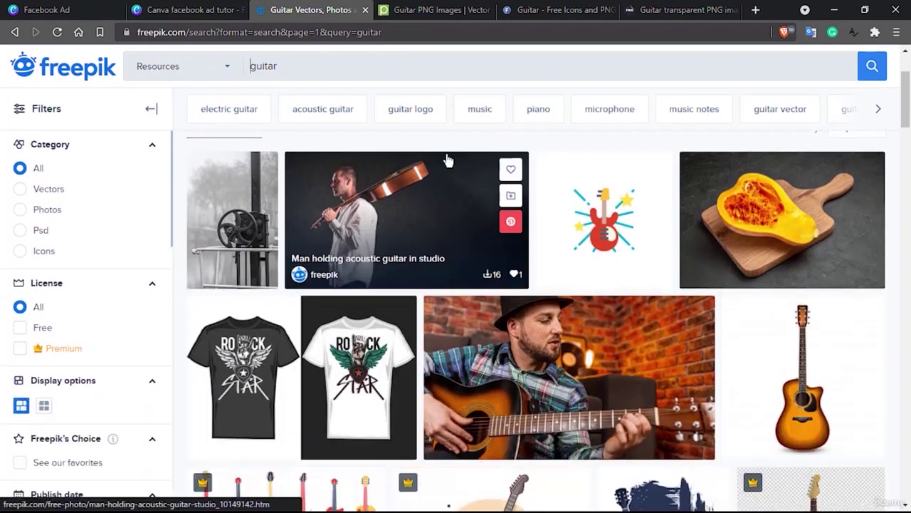
pyautogui.scroll(-5, 470, 213)
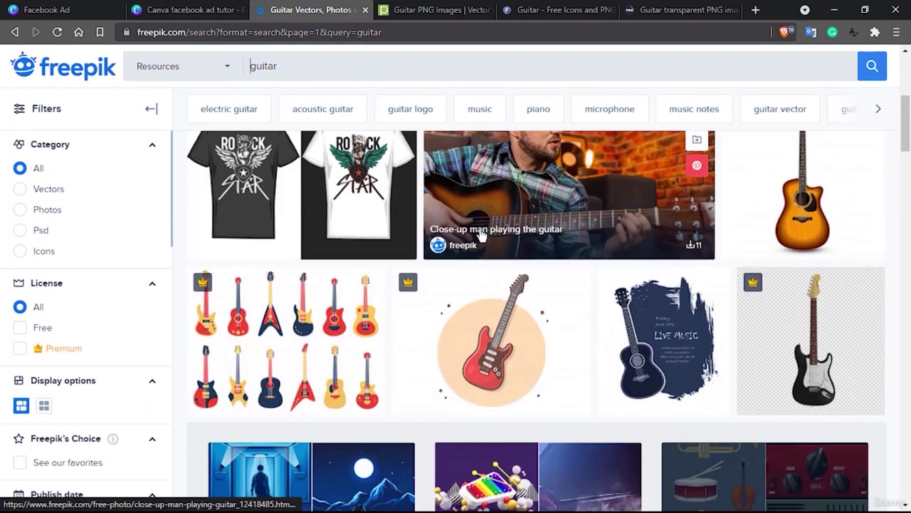
pyautogui.scroll(-9, 481, 235)
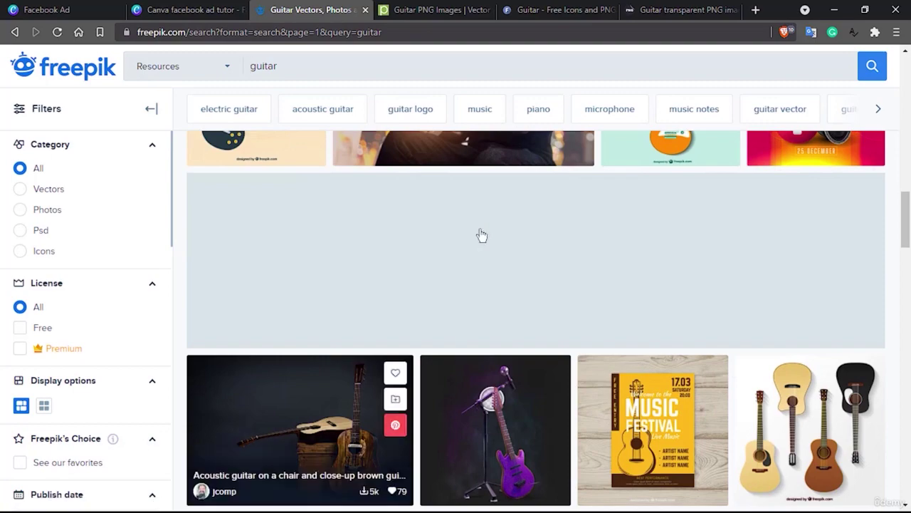
pyautogui.scroll(5, 285, 401)
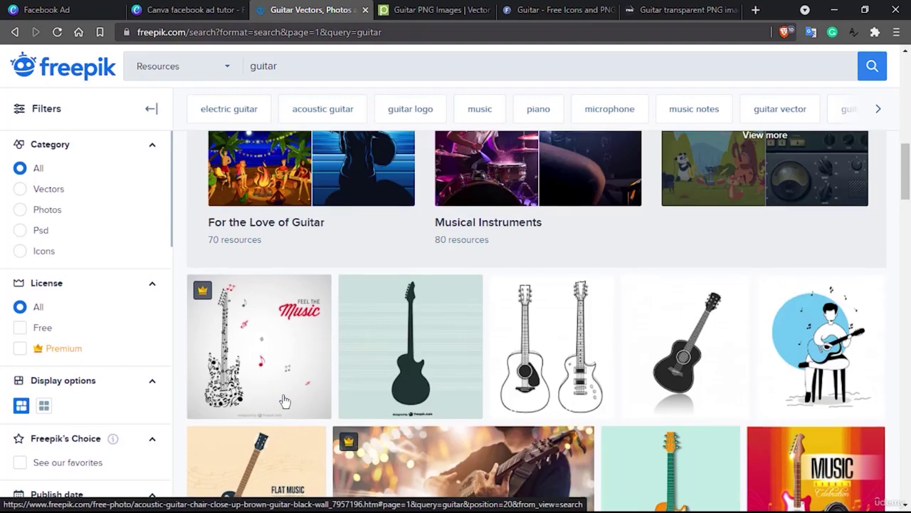
pyautogui.scroll(-5, 285, 401)
pyautogui.scroll(-6, 445, 301)
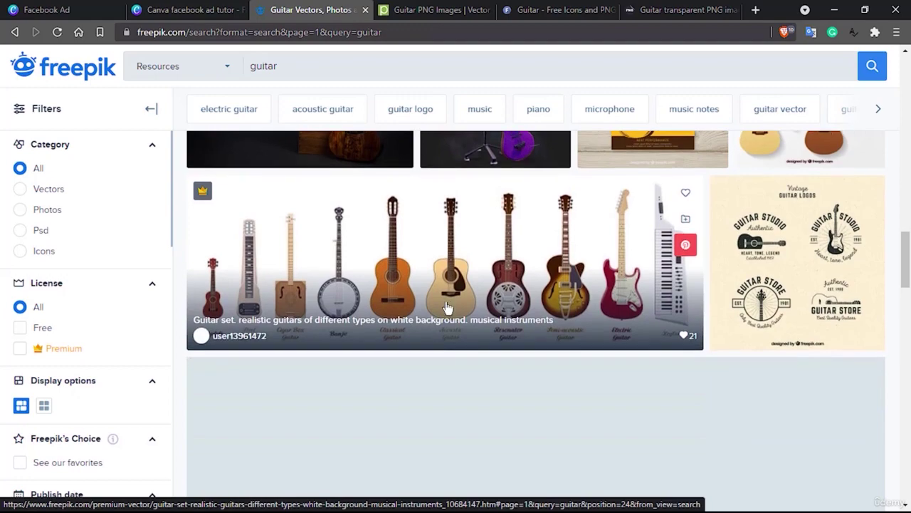
pyautogui.scroll(-2, 447, 308)
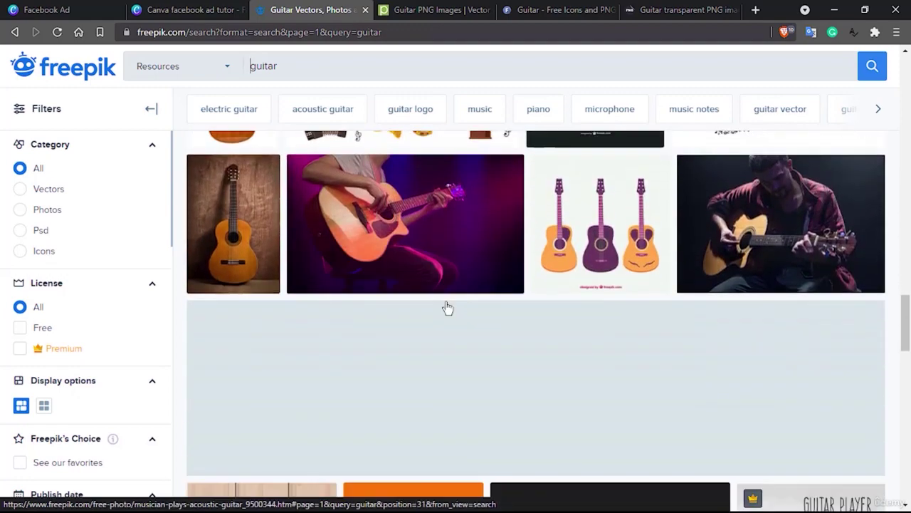
pyautogui.scroll(-4, 448, 307)
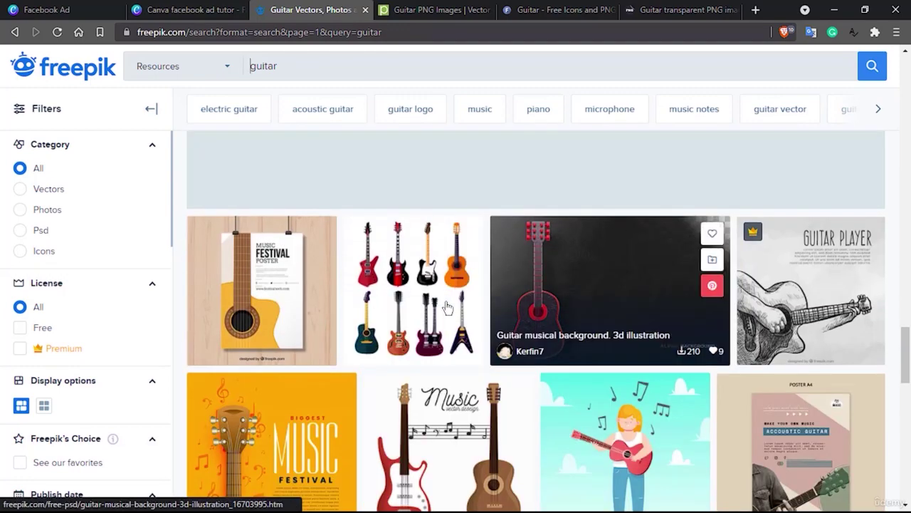
pyautogui.scroll(-2, 350, 306)
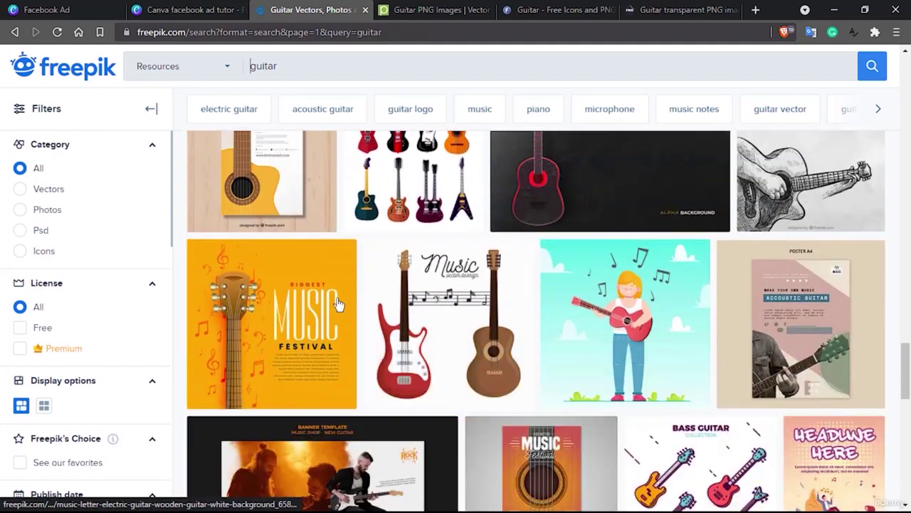
pyautogui.scroll(-4, 339, 304)
pyautogui.scroll(10, 338, 304)
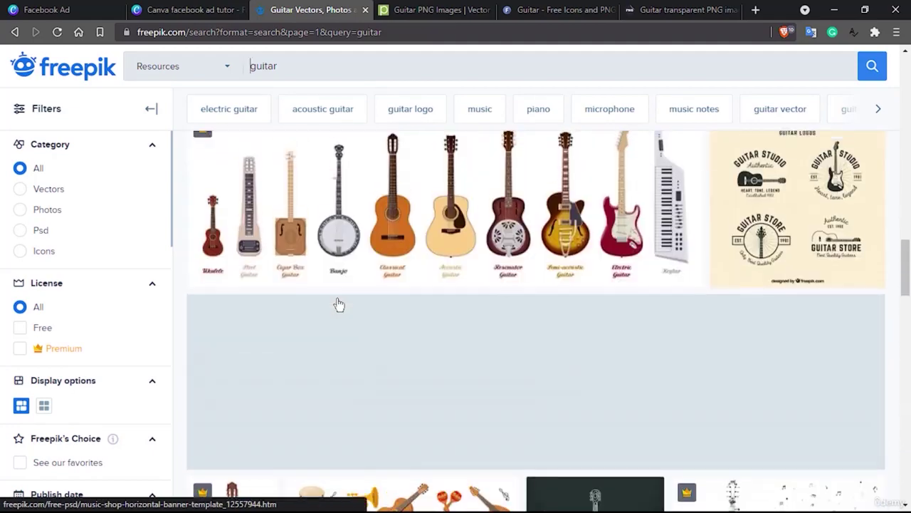
pyautogui.scroll(3, 339, 304)
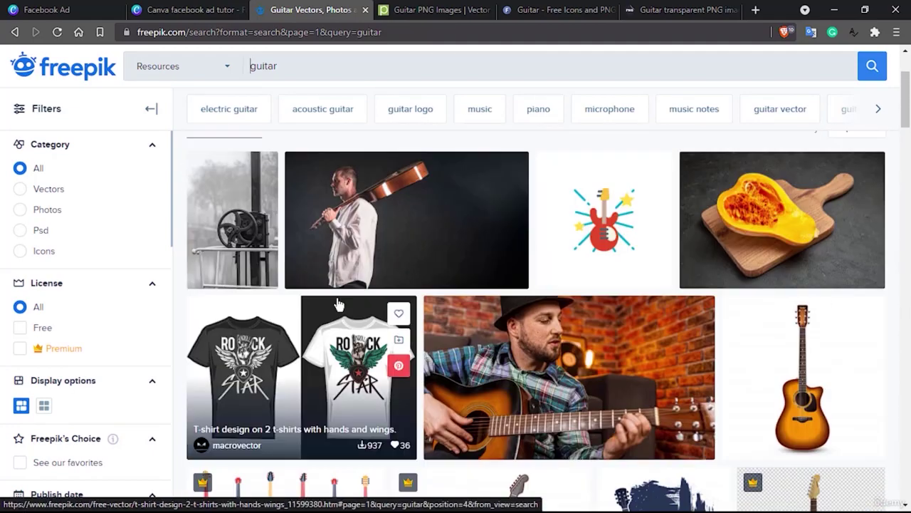
pyautogui.scroll(-10, 450, 256)
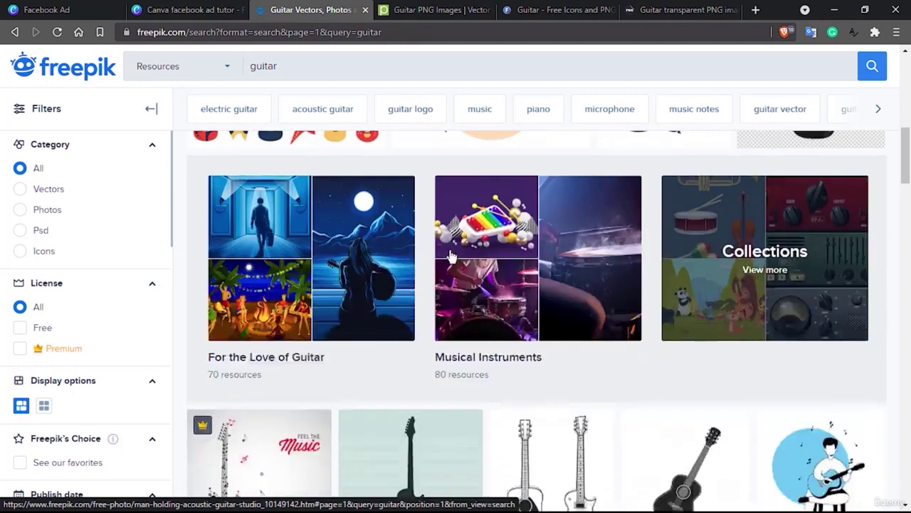
pyautogui.scroll(-3, 449, 256)
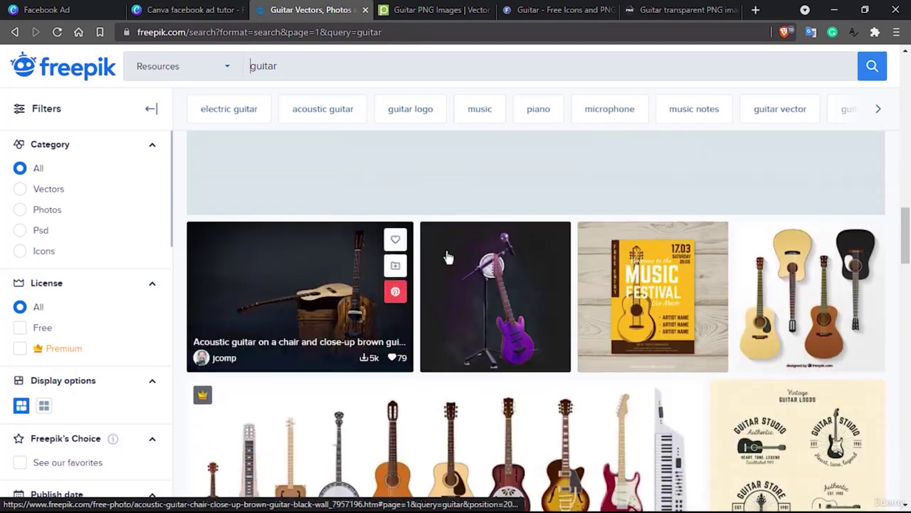
# Download the free photo of an acoustic guitar on a chair against a black wall, saving it as a JPG in Downloads
pyautogui.click(291, 295)
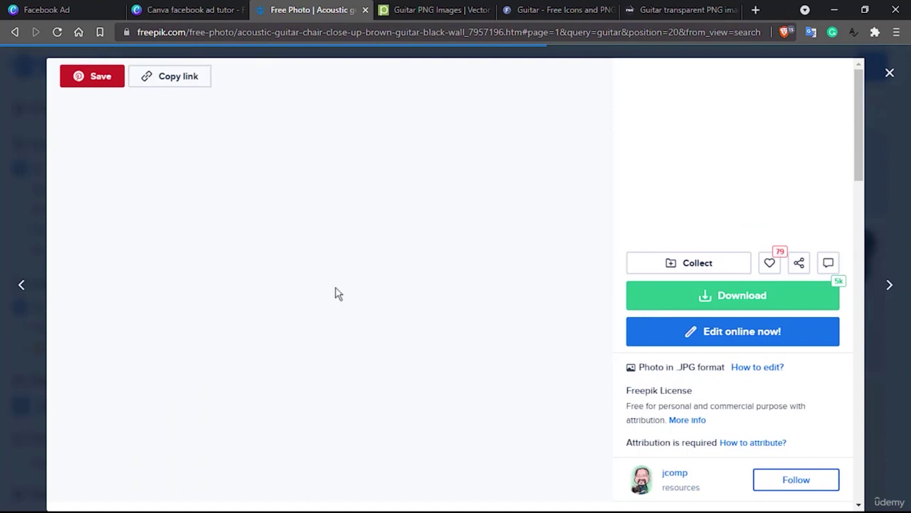
pyautogui.click(720, 295)
pyautogui.click(736, 440)
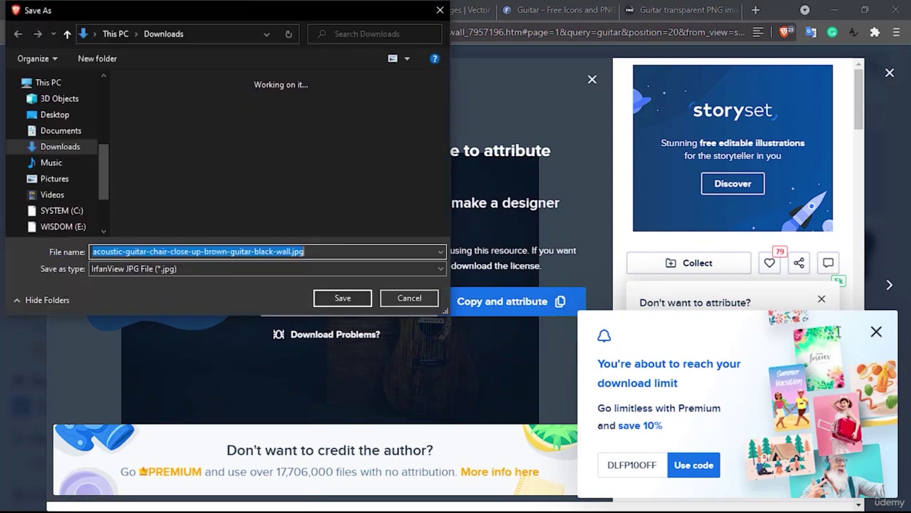
pyautogui.click(346, 300)
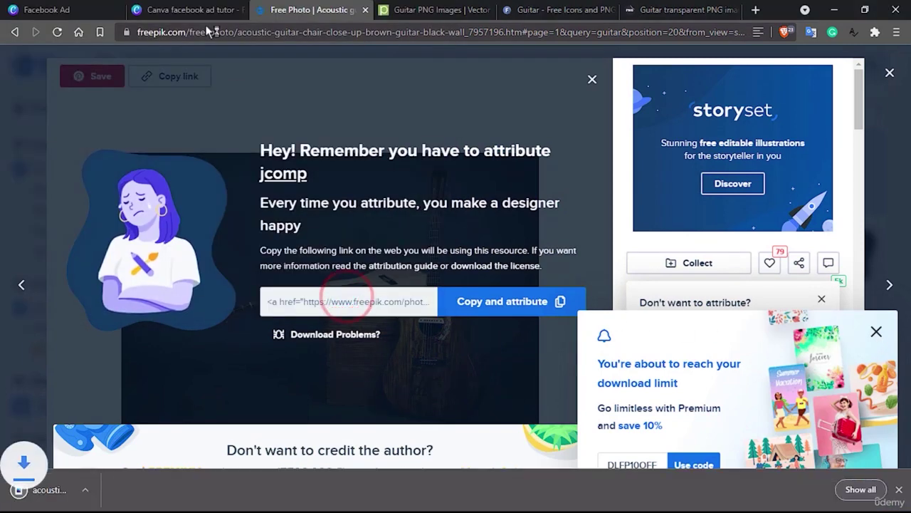
# Switch back to the Canva design and upload the downloaded acoustic guitar JPG to the image uploads
pyautogui.click(191, 9)
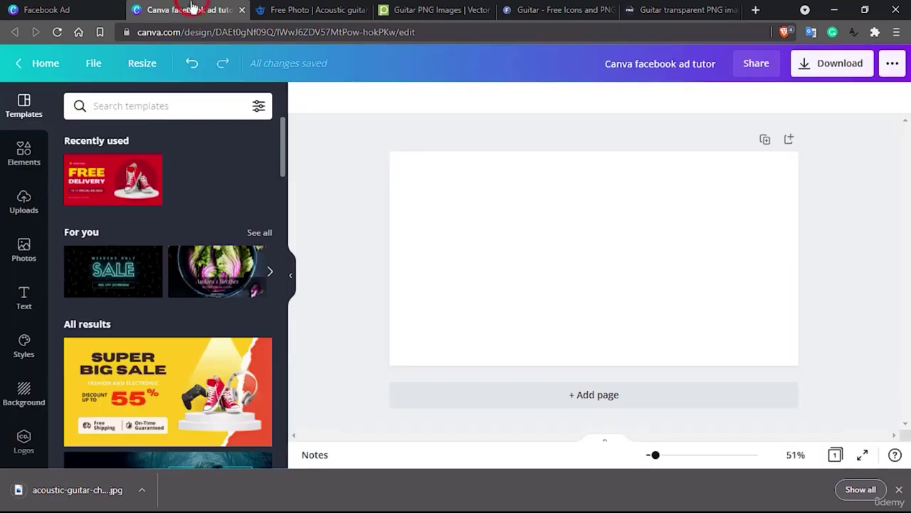
pyautogui.click(24, 202)
pyautogui.moveTo(75, 489); pyautogui.dragTo(167, 255)
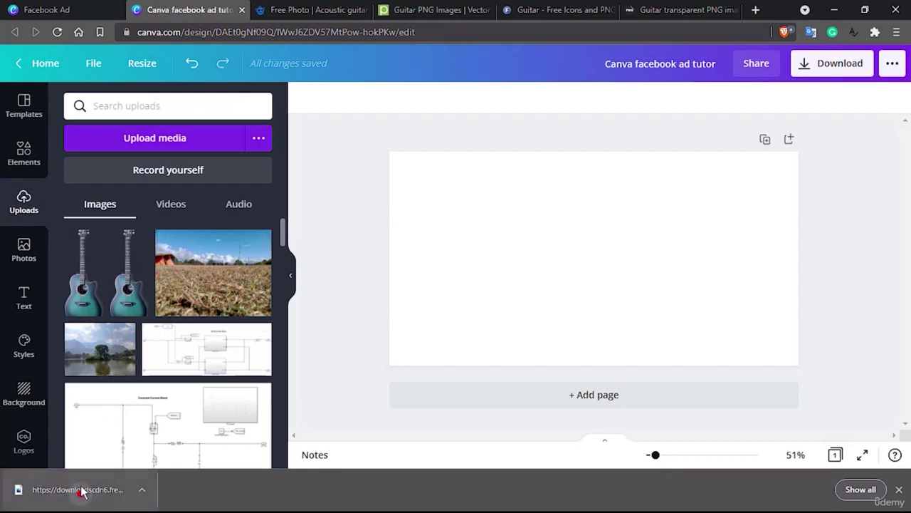
pyautogui.moveTo(81, 489); pyautogui.dragTo(134, 283)
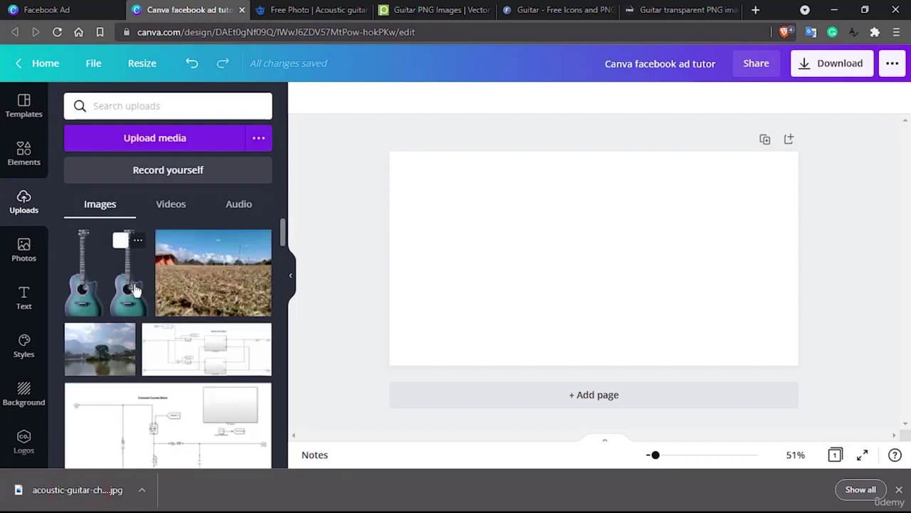
pyautogui.moveTo(51, 496); pyautogui.dragTo(169, 228)
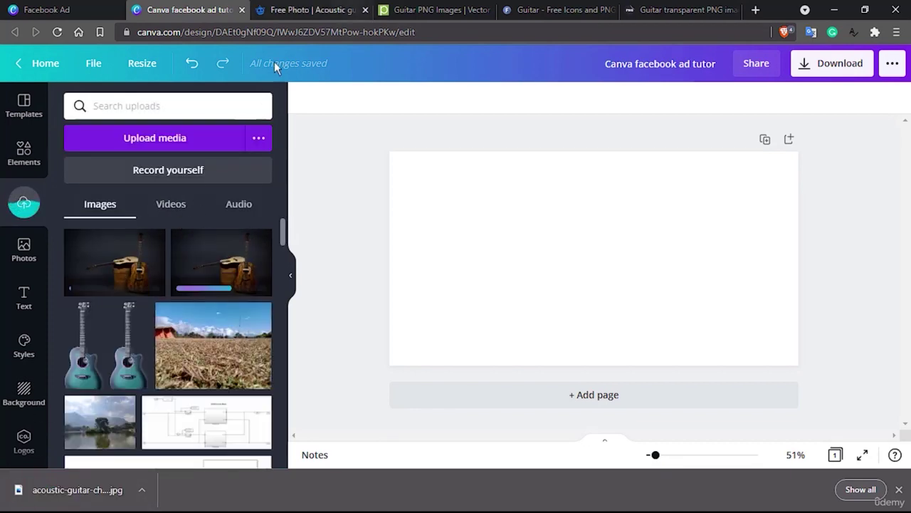
# Return to Freepik and load the freepik.com home page
pyautogui.click(313, 8)
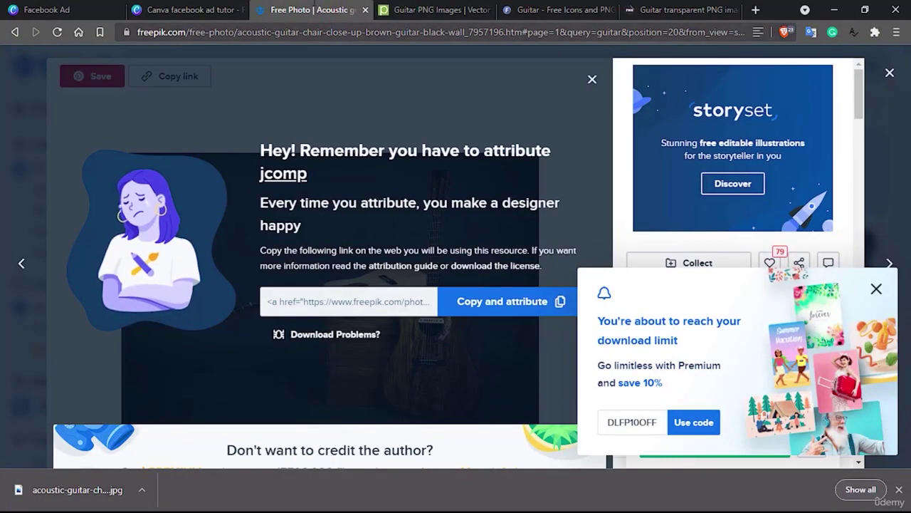
pyautogui.click(317, 32)
pyautogui.write('freepik.com')
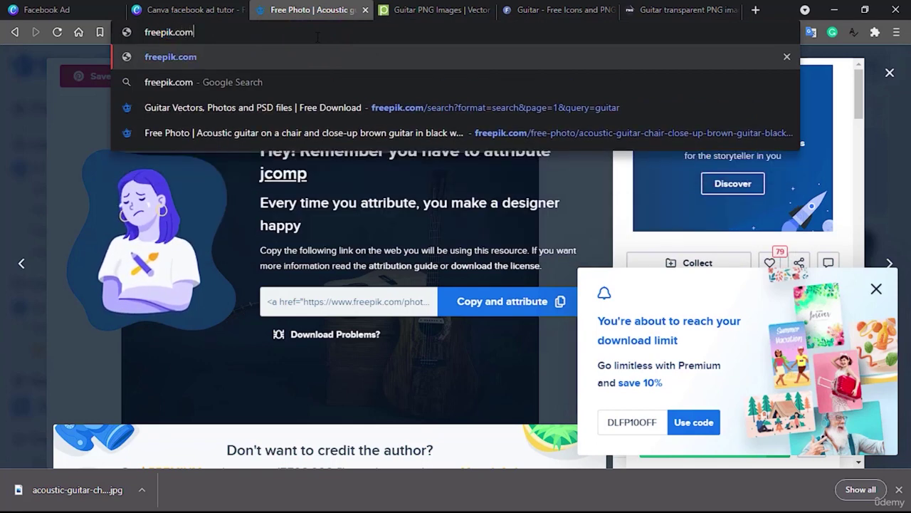
pyautogui.press('Return')
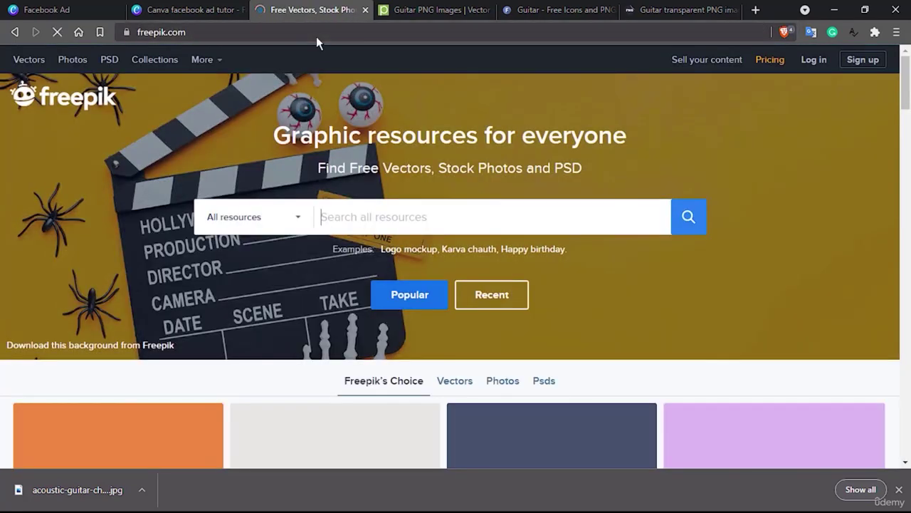
# Close the Pngtree, FreeIconsPNG and StickPNG guitar pages
pyautogui.click(425, 7)
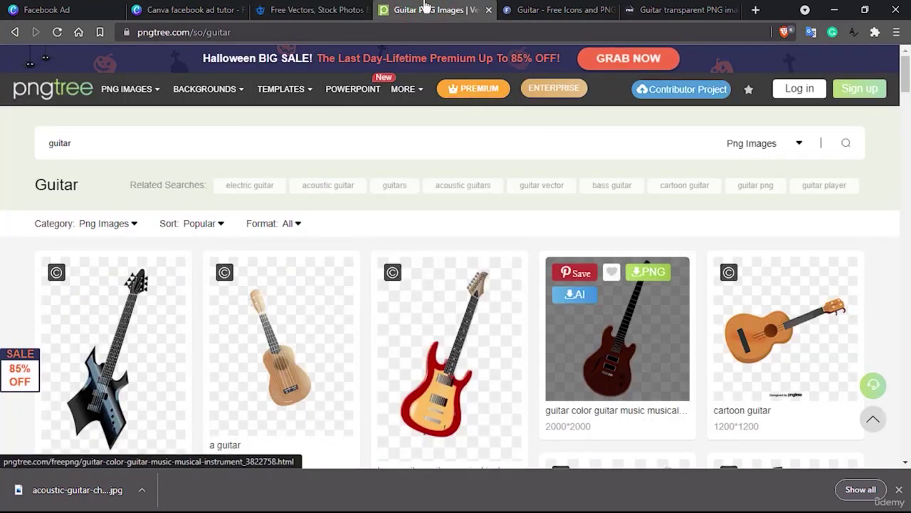
pyautogui.click(487, 12)
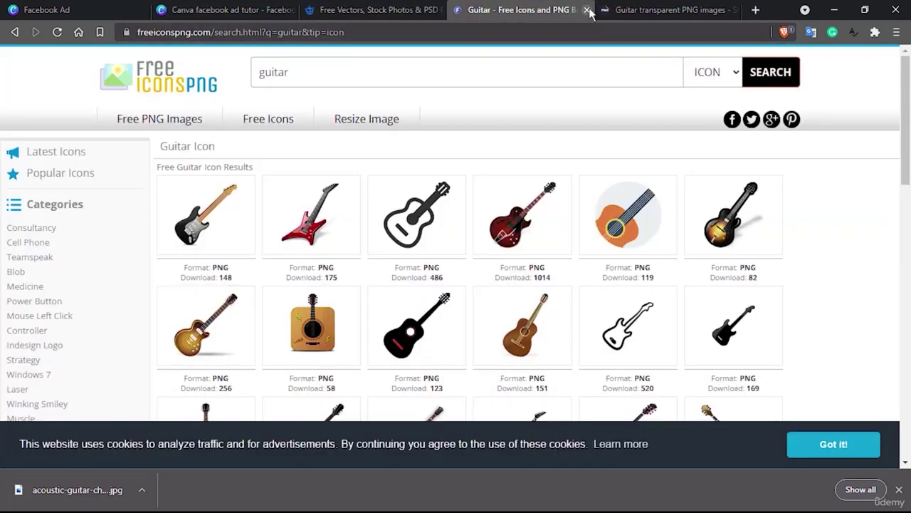
pyautogui.click(588, 10)
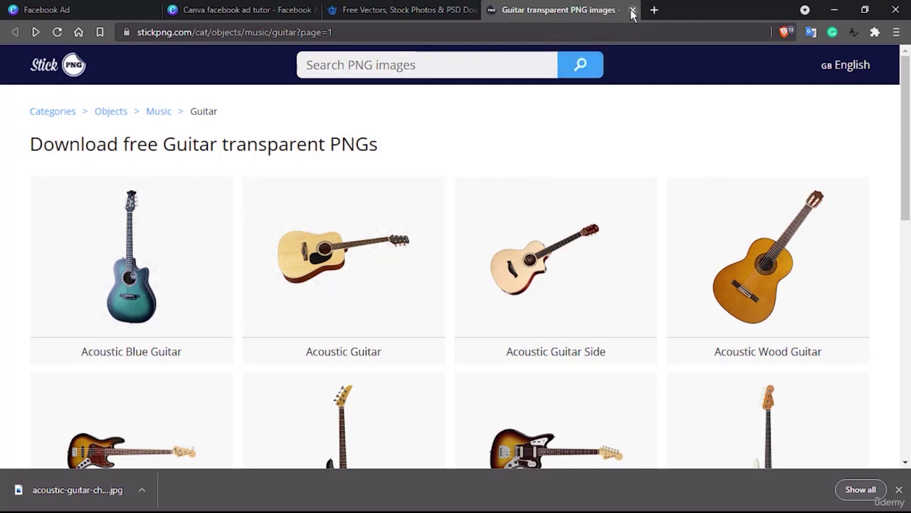
pyautogui.click(632, 11)
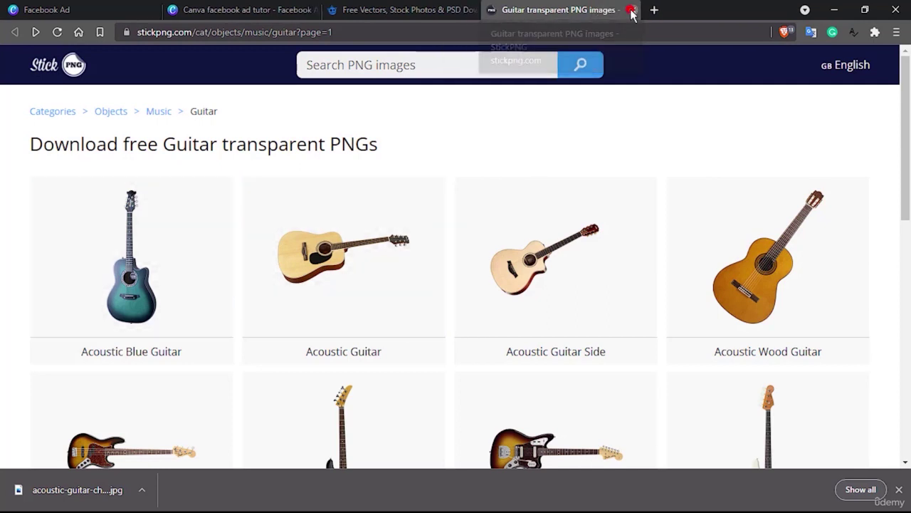
# Open the Pexels website in a new tab and search its free stock photos for "guitar"
pyautogui.click(496, 11)
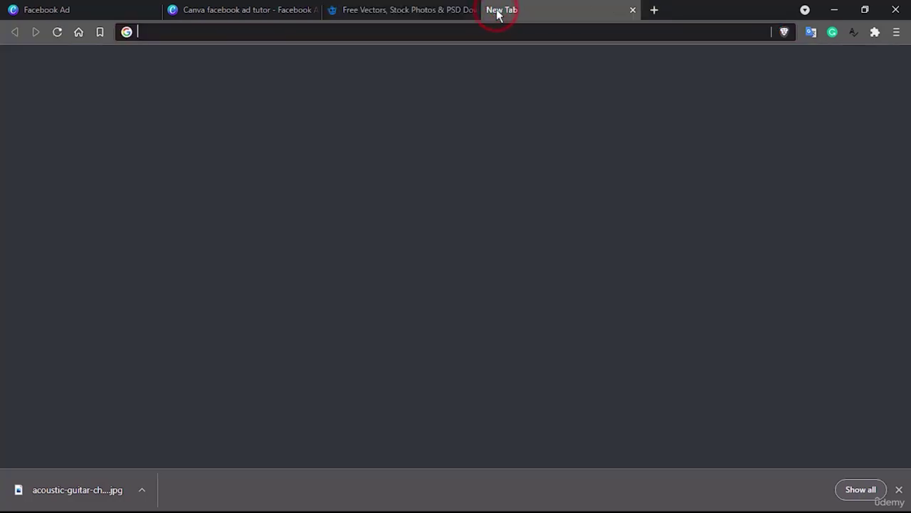
pyautogui.write('pxel')
pyautogui.press('BackSpace')
pyautogui.press('BackSpace')
pyautogui.press('BackSpace')
pyautogui.write('e')
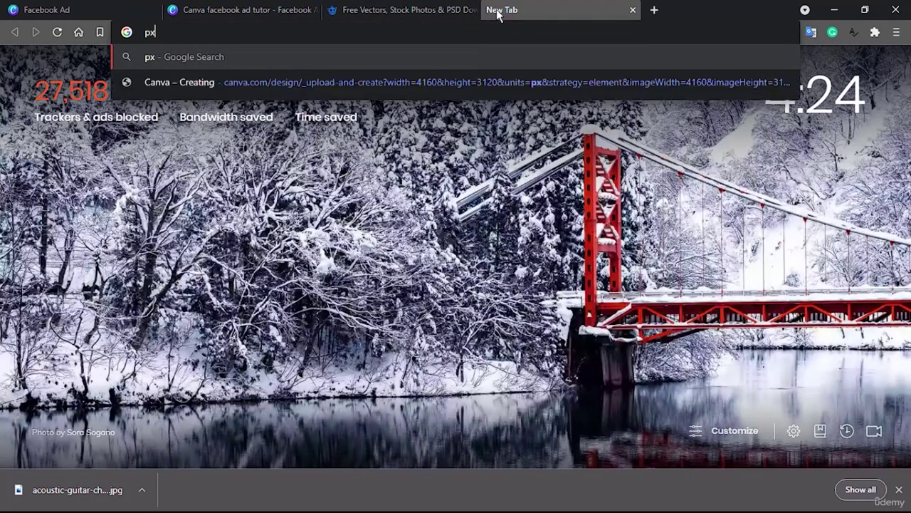
pyautogui.press('Return')
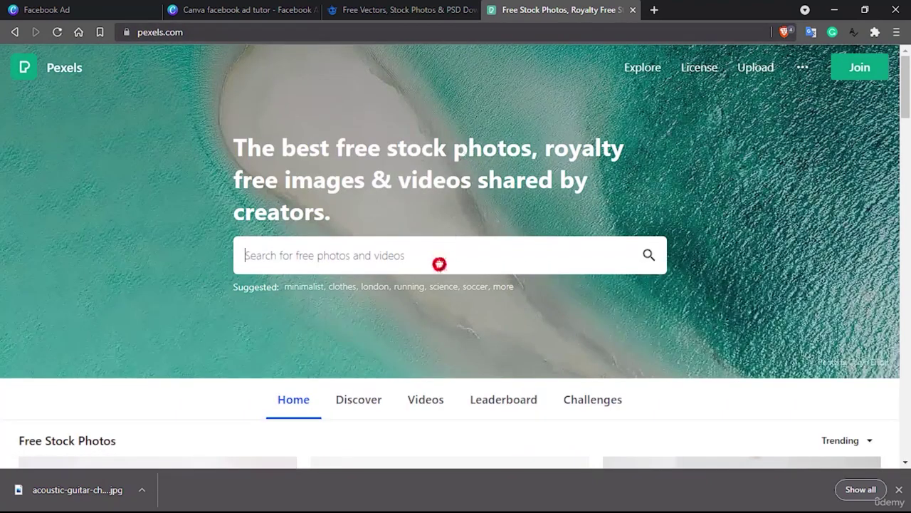
pyautogui.write('guitar')
pyautogui.press('Return')
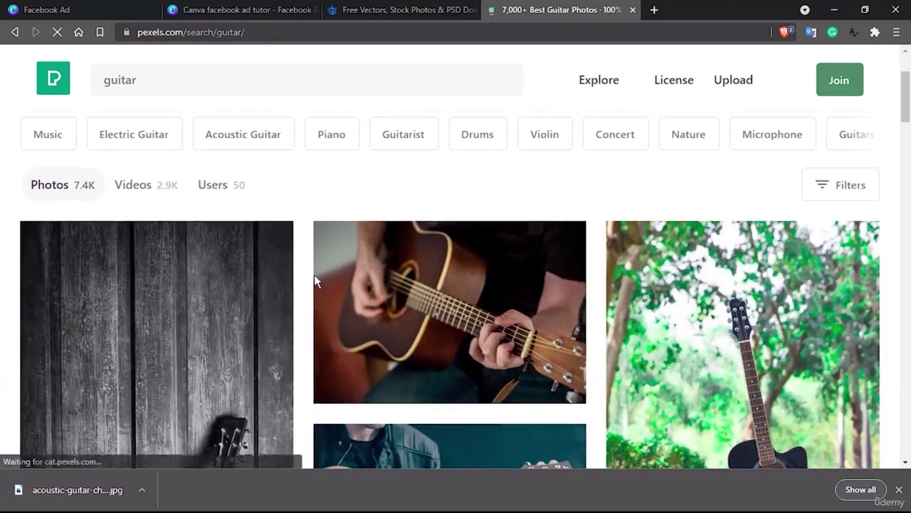
# Examine the Pexels guitar photos, using a smaller page zoom to compare more results, and restore the zoom to 100%
pyautogui.scroll(-3, 546, 321)
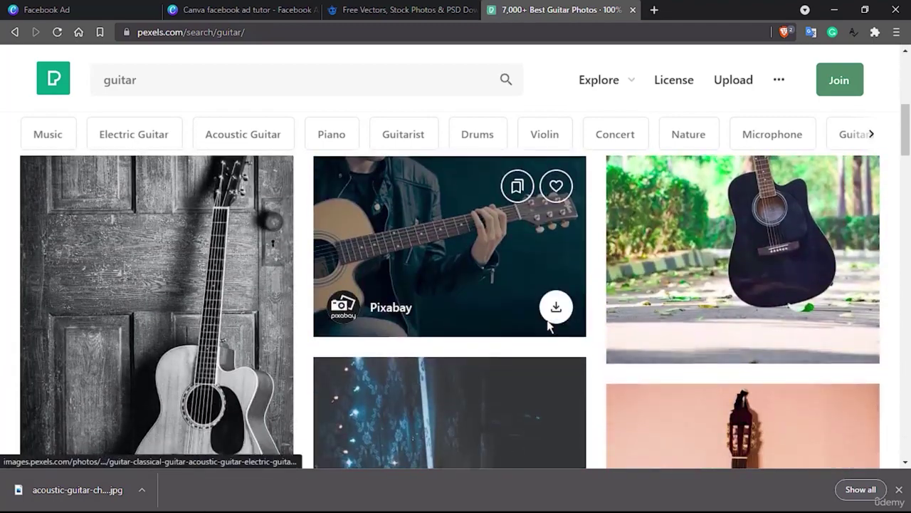
pyautogui.scroll(-3, 549, 326)
pyautogui.scroll(-5, 549, 326)
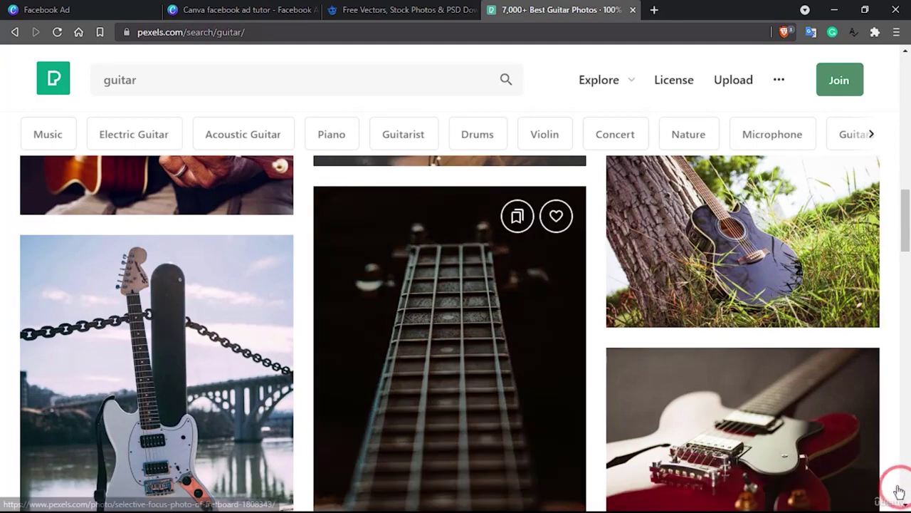
pyautogui.hotkey('ctrl', '-')
pyautogui.hotkey('ctrl', '-')
pyautogui.hotkey('ctrl', '-')
pyautogui.scroll(5, 500, 337)
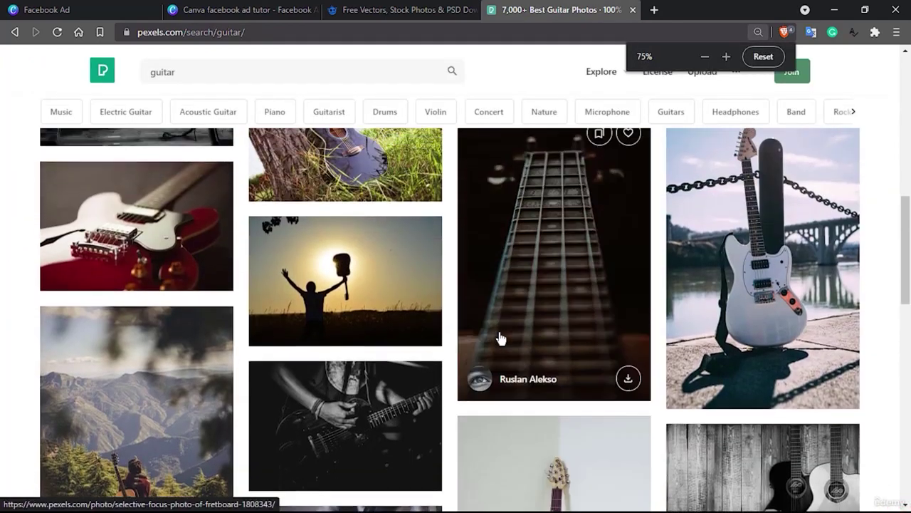
pyautogui.scroll(4, 501, 339)
pyautogui.scroll(-10, 501, 338)
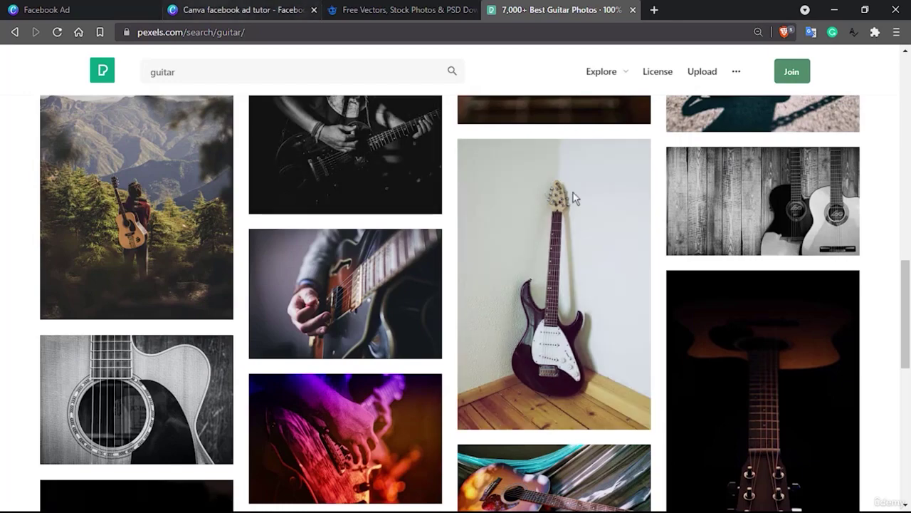
pyautogui.hotkey('ctrl', '0')
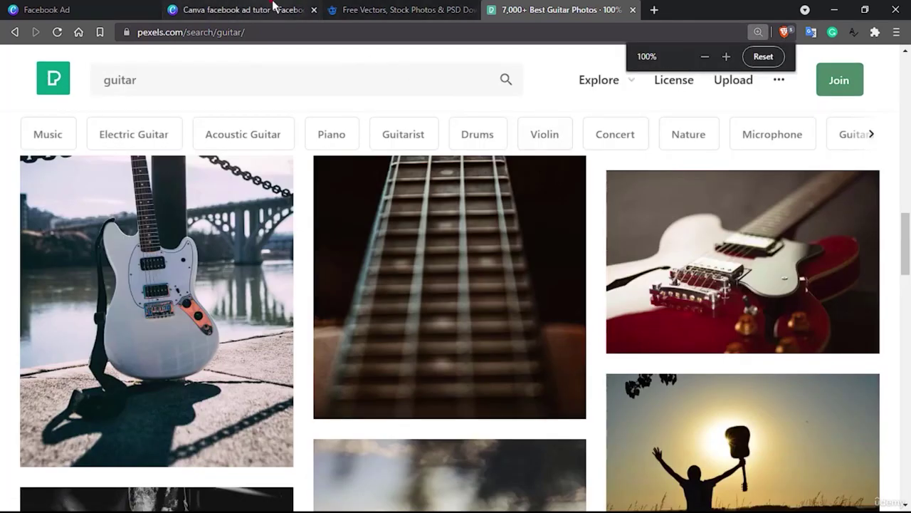
# Return to the Canva facebook ad tutor design and close the Pexels page
pyautogui.click(273, 7)
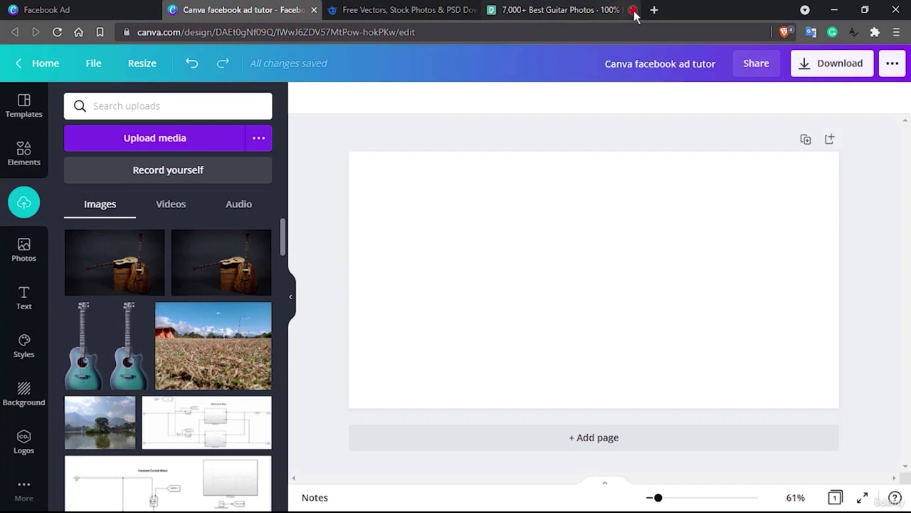
pyautogui.click(633, 10)
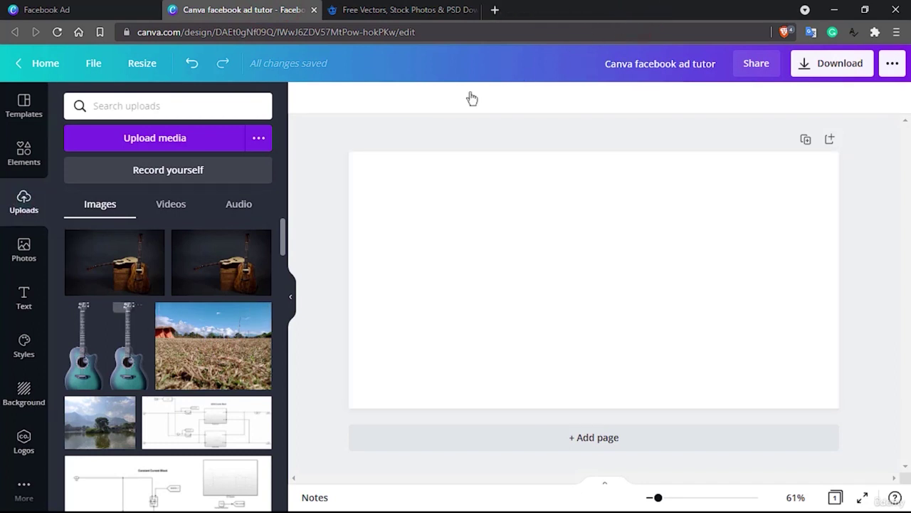
# Try placing the uploaded photo of two guitars directly on the blank page, aligned to its upper-left corner and stretched to the full width
pyautogui.moveTo(190, 254); pyautogui.dragTo(557, 234)
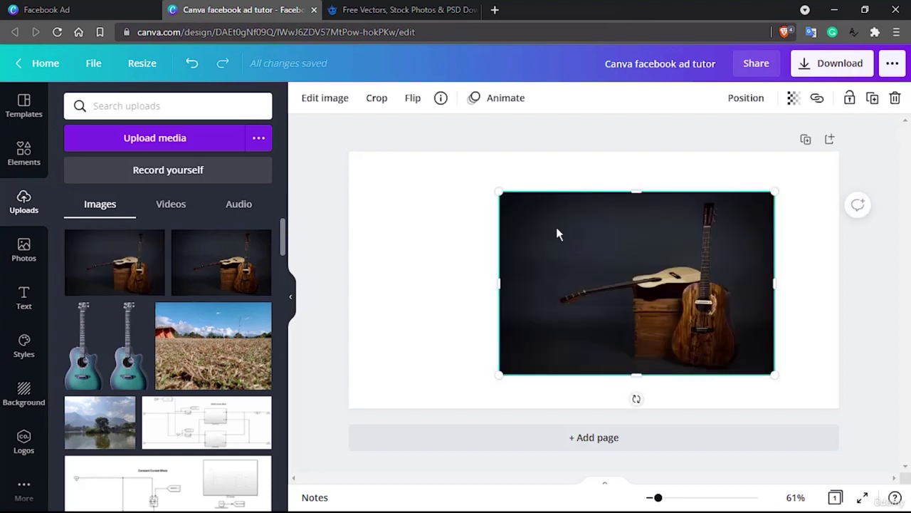
pyautogui.moveTo(574, 278); pyautogui.dragTo(424, 238)
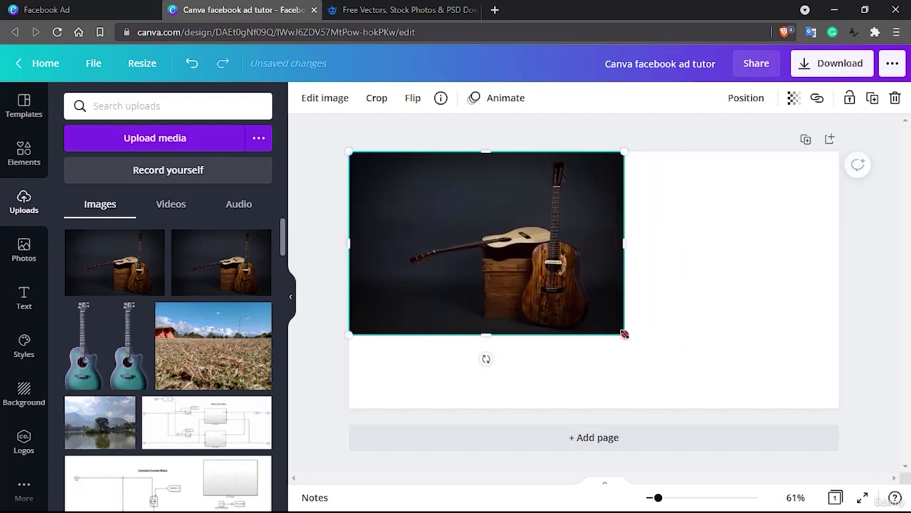
pyautogui.moveTo(624, 334); pyautogui.dragTo(771, 407)
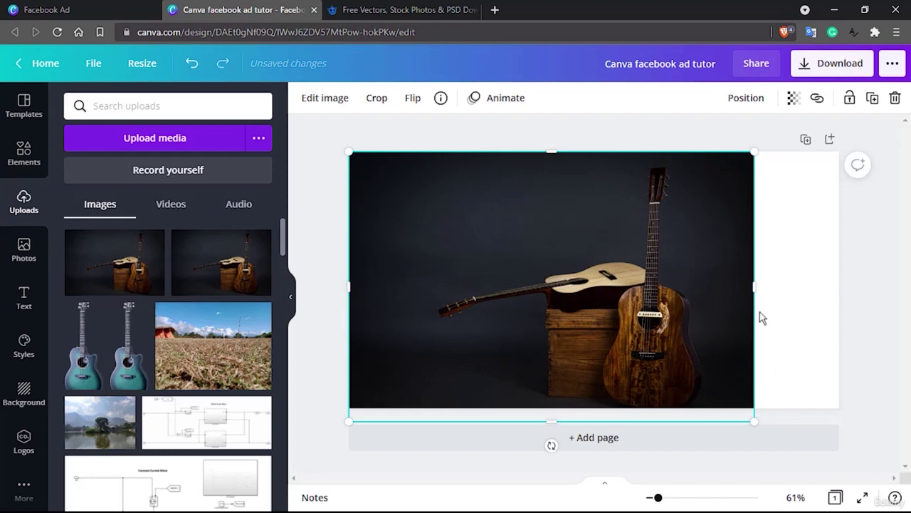
pyautogui.moveTo(757, 288); pyautogui.dragTo(839, 287)
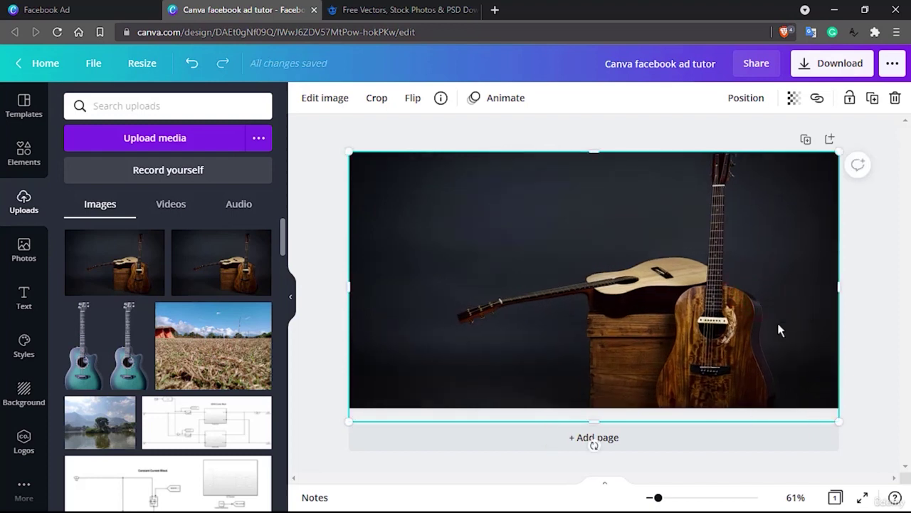
# Undo the photo's resizing, moving and placement until the page is blank
pyautogui.hotkey('ctrl', 'z')
pyautogui.hotkey('ctrl', 'z')
pyautogui.hotkey('ctrl', 'z')
pyautogui.hotkey('ctrl', 'z')
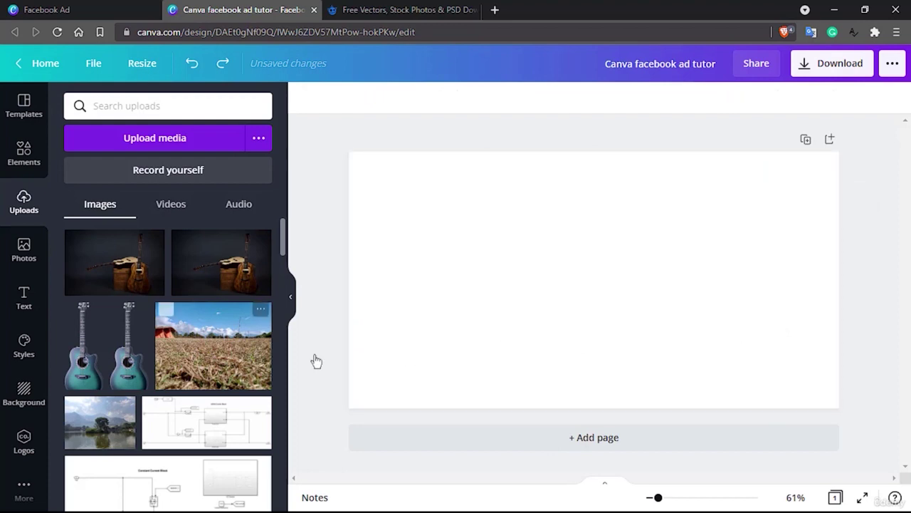
# Add a single-image grid covering the whole page and fill it with the uploaded photo of two guitars
pyautogui.click(25, 493)
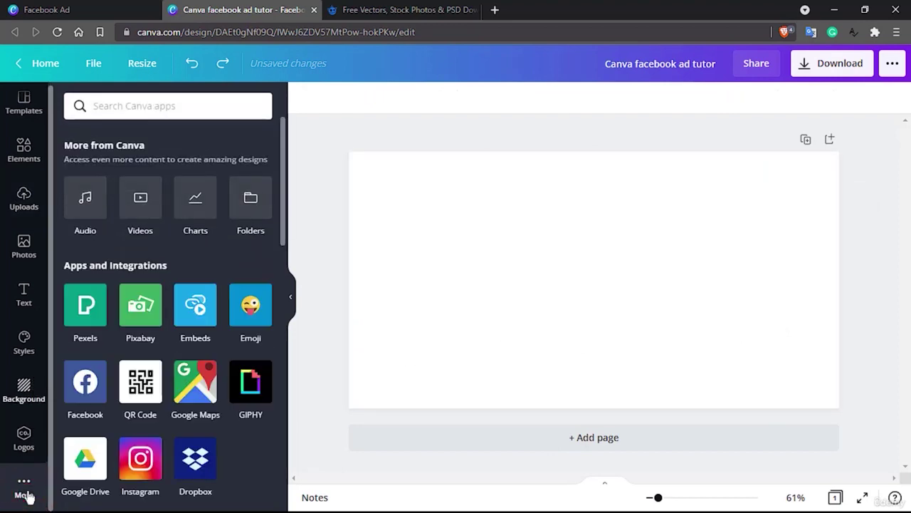
pyautogui.click(25, 153)
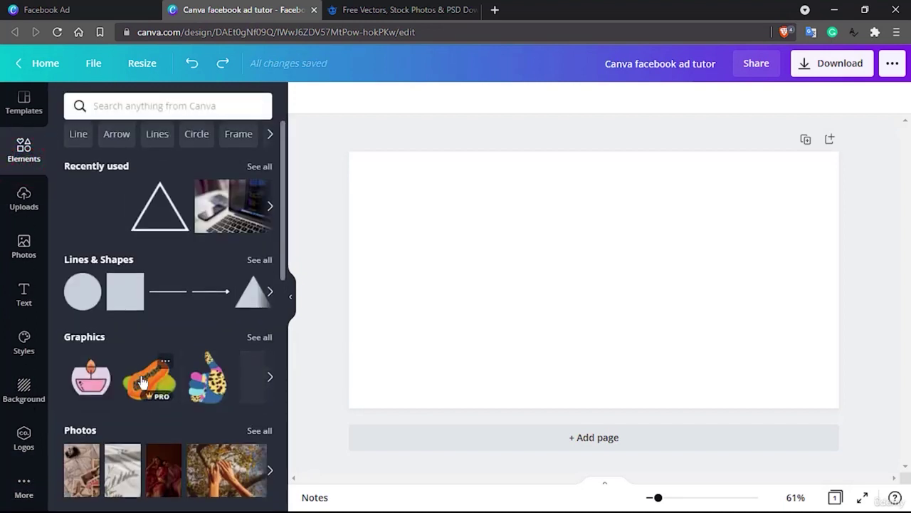
pyautogui.scroll(-5, 141, 378)
pyautogui.scroll(-3, 141, 382)
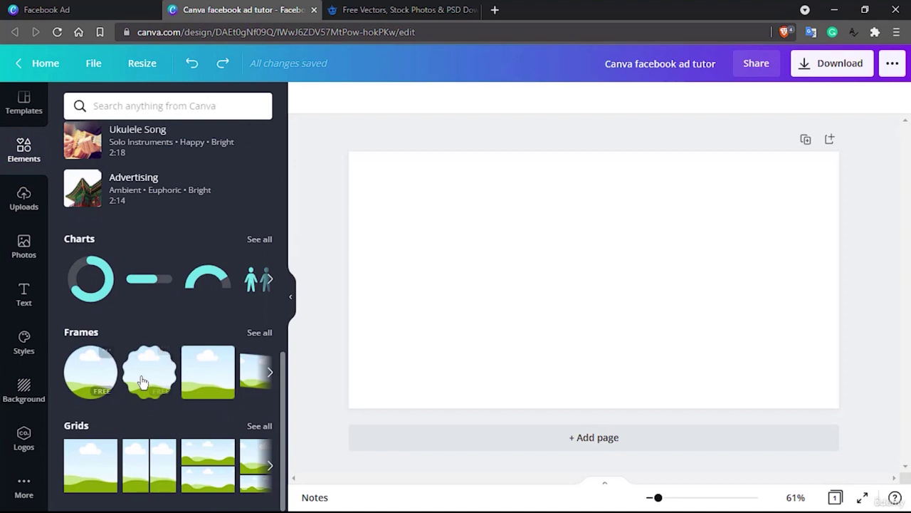
pyautogui.click(86, 470)
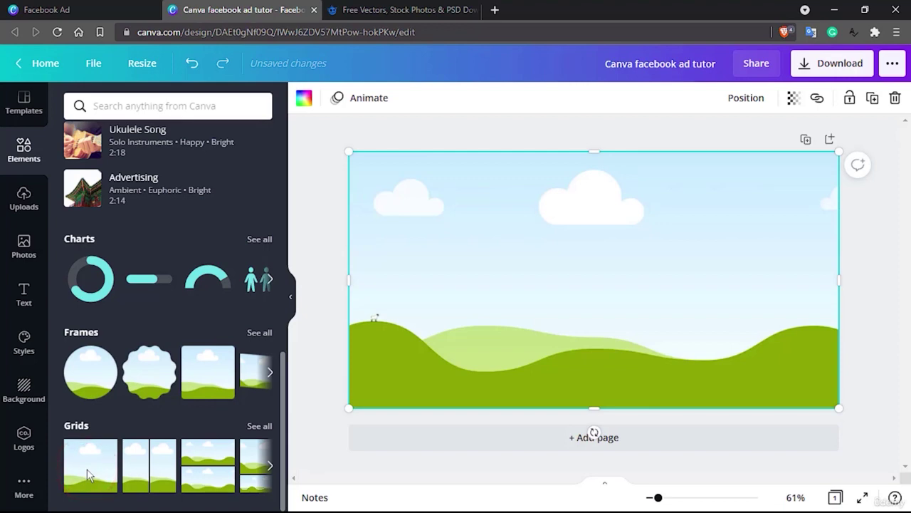
pyautogui.click(24, 207)
pyautogui.moveTo(107, 252); pyautogui.dragTo(681, 292)
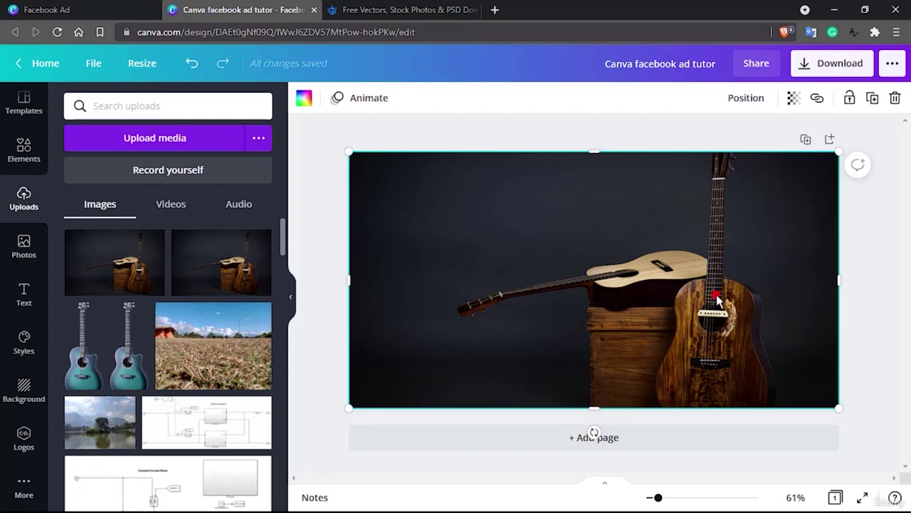
# Reposition the photo downward inside the grid so the upright guitar's headstock fits within the page, and apply the crop
pyautogui.doubleClick(717, 294)
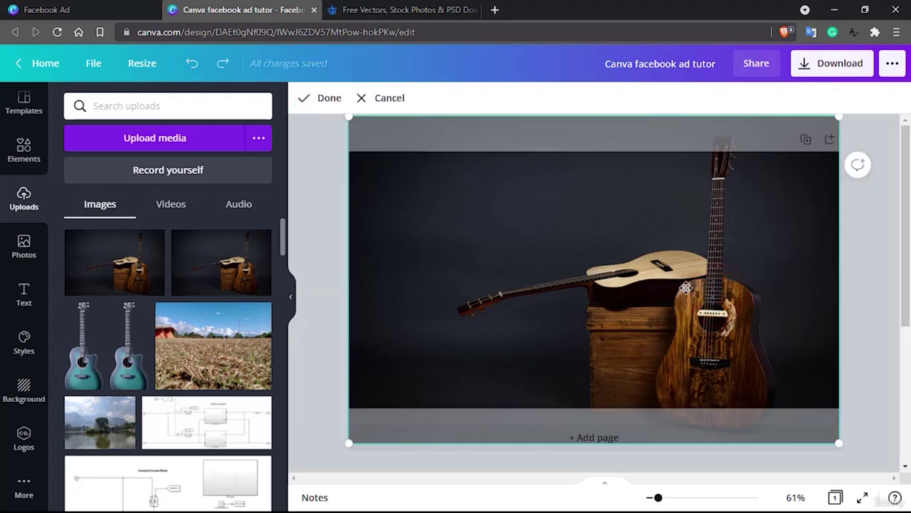
pyautogui.click(686, 287)
pyautogui.moveTo(695, 311); pyautogui.dragTo(713, 310)
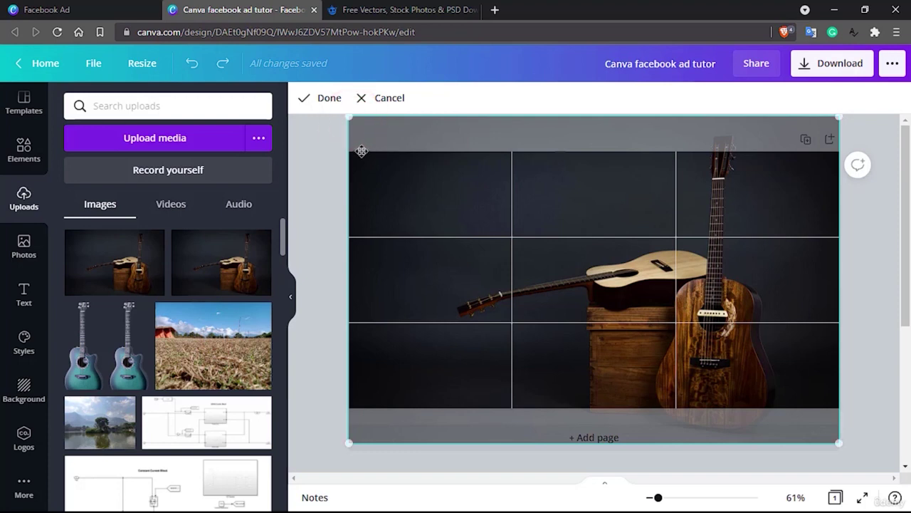
pyautogui.click(354, 118)
pyautogui.click(577, 299)
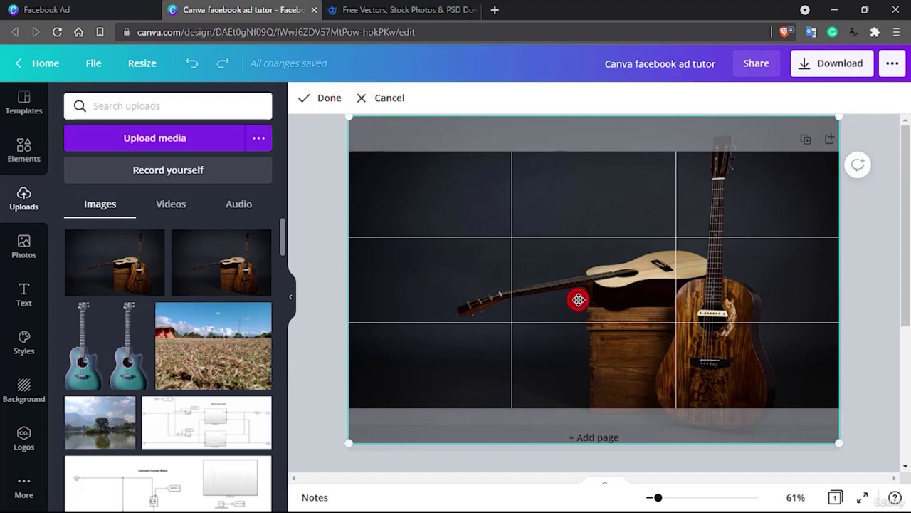
pyautogui.doubleClick(497, 301)
pyautogui.click(663, 299)
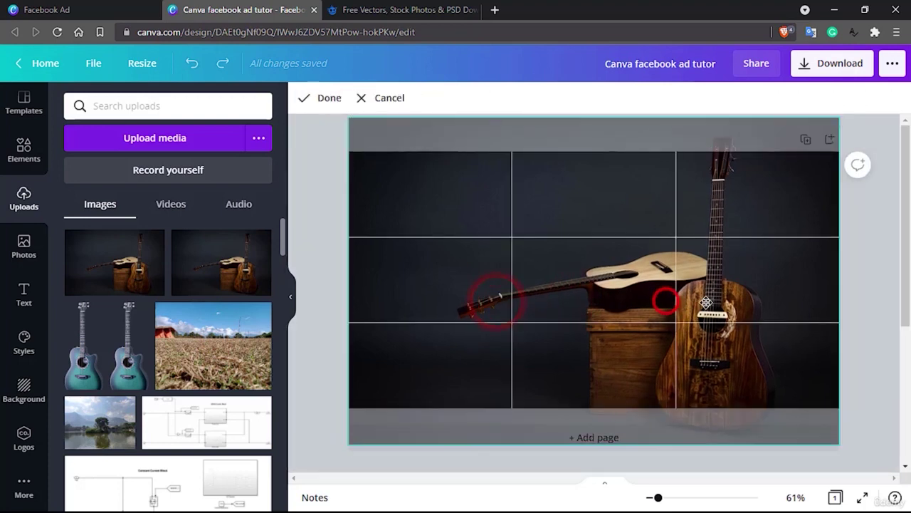
pyautogui.moveTo(649, 325); pyautogui.dragTo(648, 353)
pyautogui.click(856, 342)
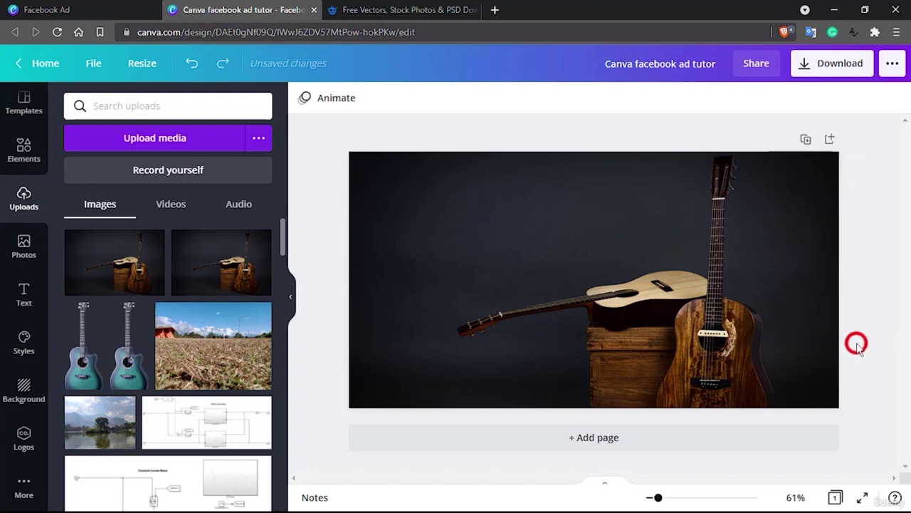
# Try shifting and enlarging the guitar photo inside the grid, and cancel the crop changes
pyautogui.doubleClick(711, 344)
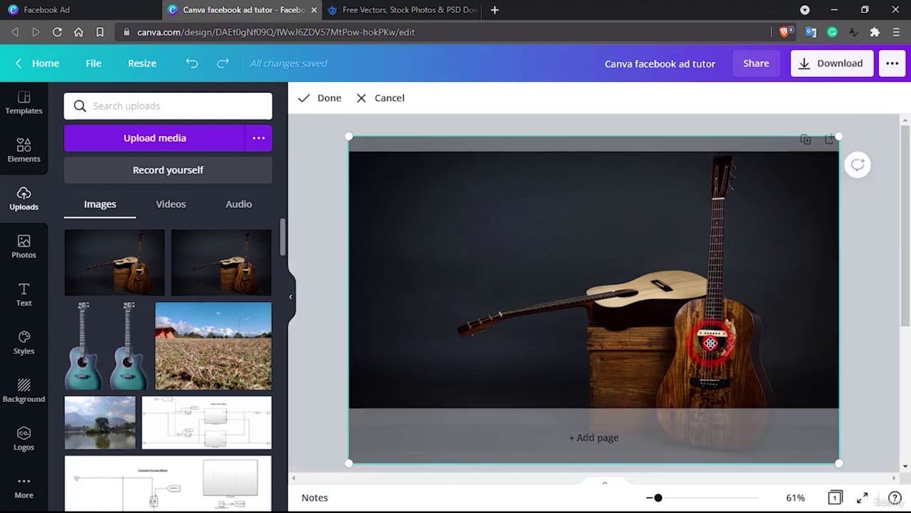
pyautogui.moveTo(711, 344); pyautogui.dragTo(711, 287)
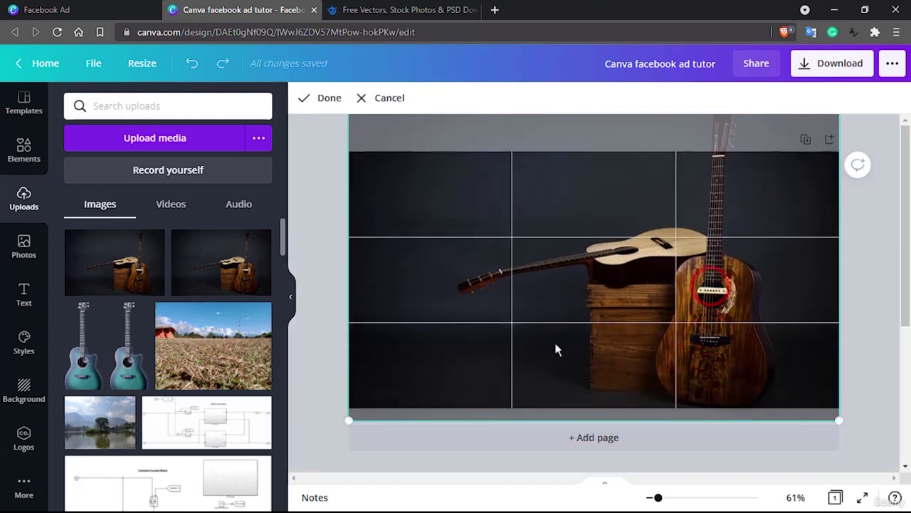
pyautogui.click(349, 419)
pyautogui.moveTo(350, 419); pyautogui.dragTo(350, 421)
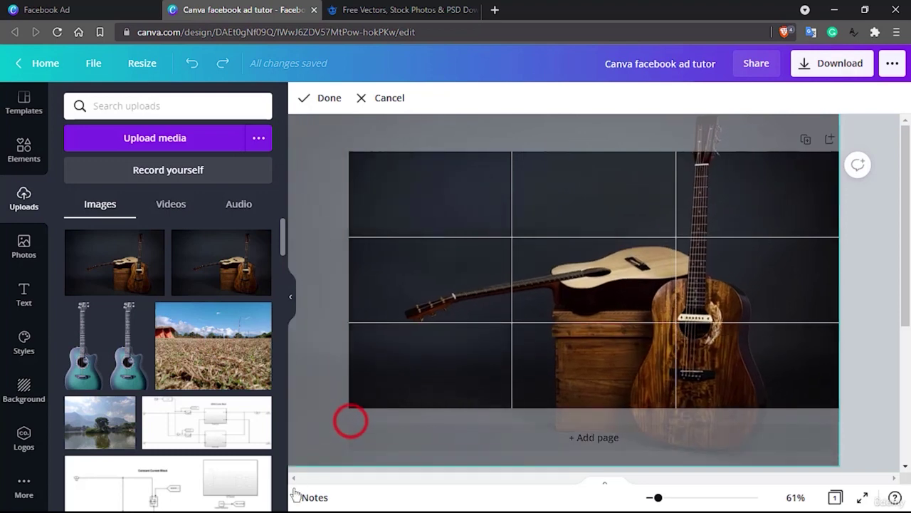
pyautogui.moveTo(420, 336); pyautogui.dragTo(569, 328)
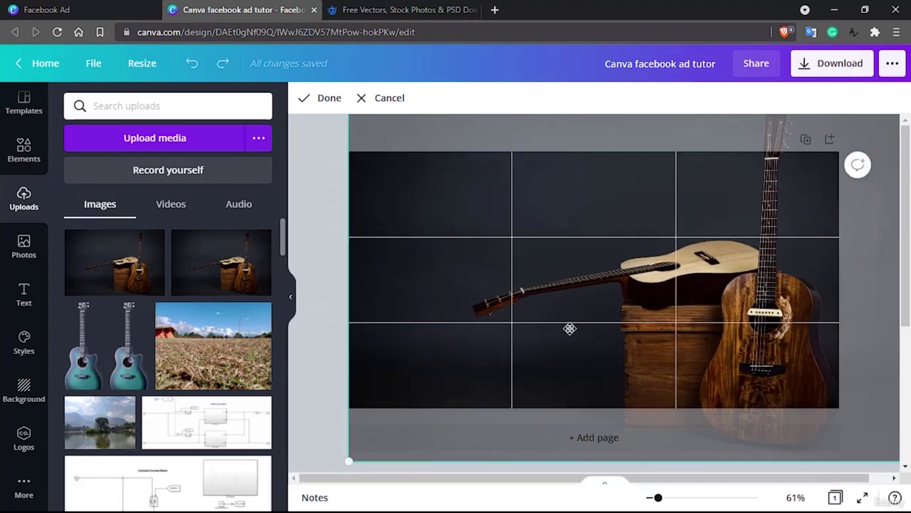
pyautogui.click(383, 96)
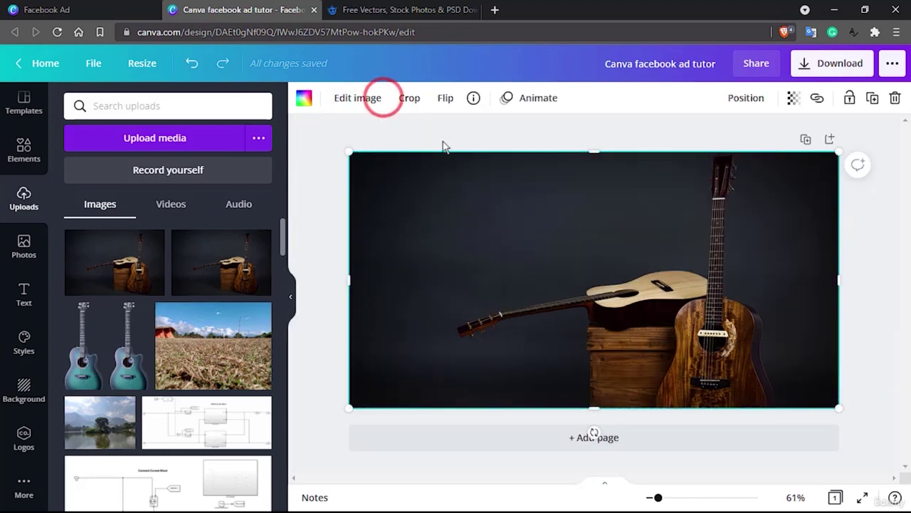
# Shift the guitar photo slightly upward inside the grid, keeping the headstock within the page, and apply the crop
pyautogui.doubleClick(650, 297)
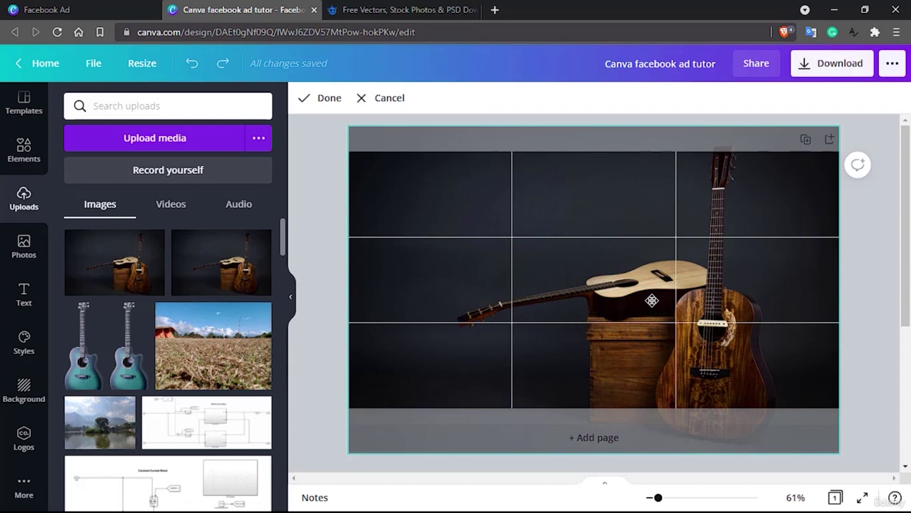
pyautogui.moveTo(651, 300); pyautogui.dragTo(652, 305)
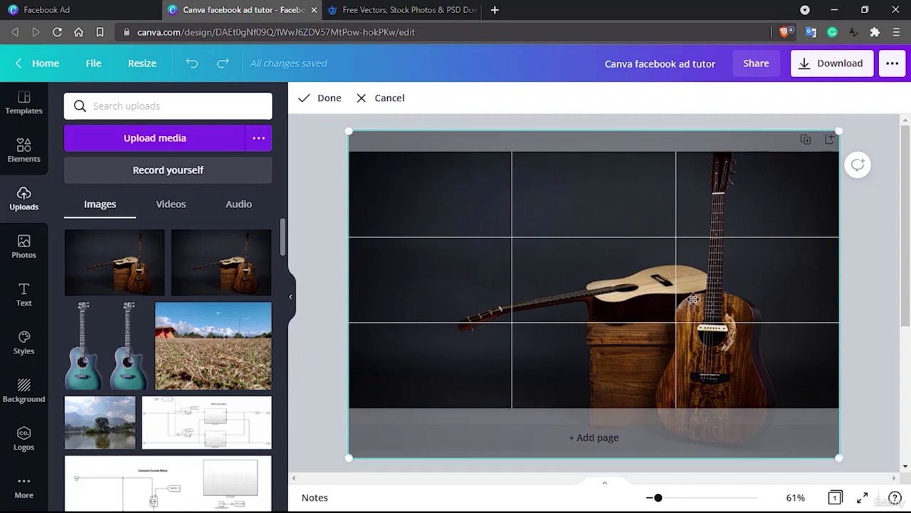
pyautogui.click(858, 276)
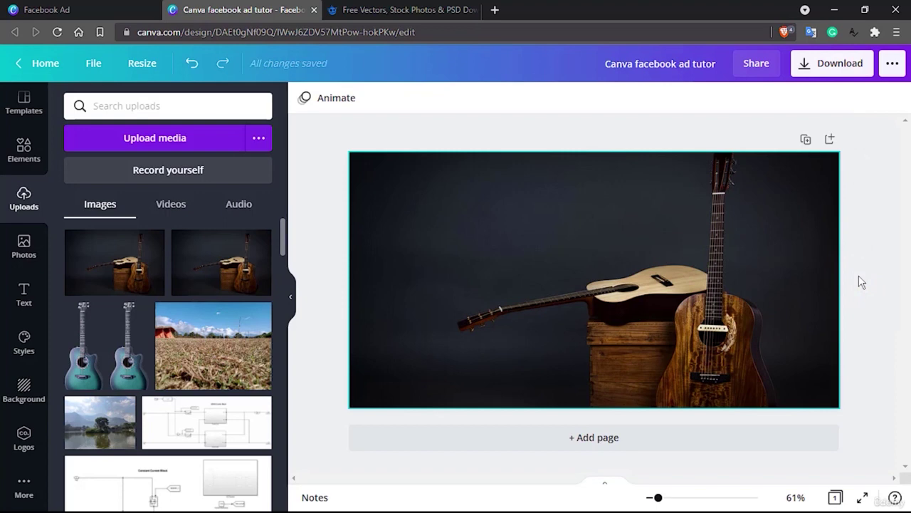
# Switch to Freepik, search its resources for "guitar", and close the advertising pop-up window
pyautogui.click(393, 9)
pyautogui.write('guitar')
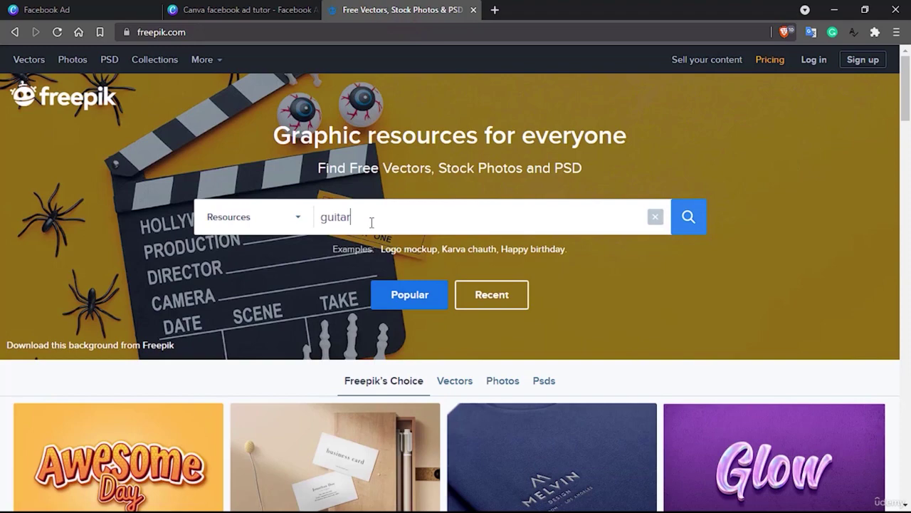
pyautogui.press('Return')
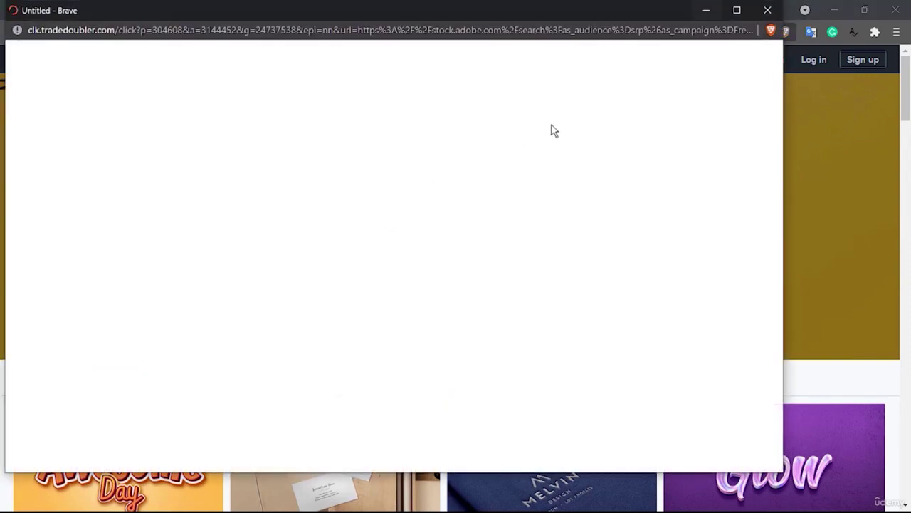
pyautogui.click(769, 11)
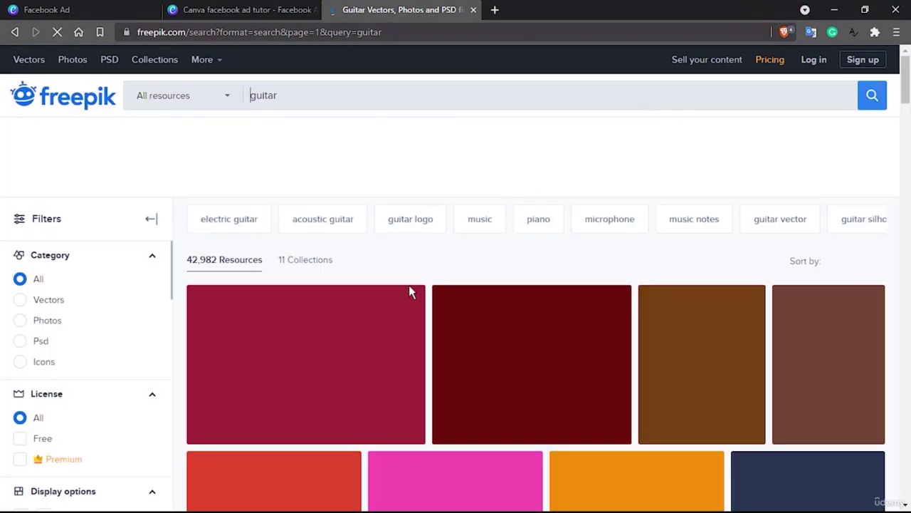
# Browse the guitar search results for alternative ad backgrounds and open the "Guitar musical background. 3d illustration" PSD
pyautogui.scroll(-2, 409, 289)
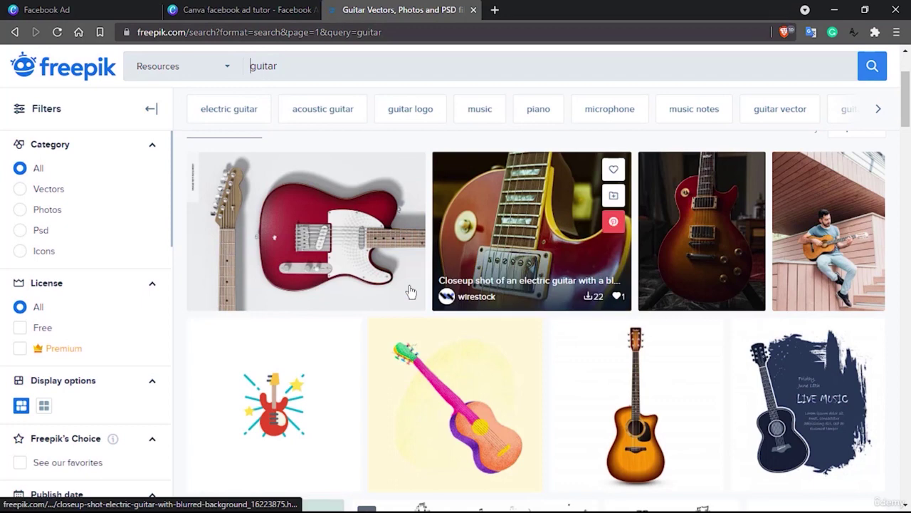
pyautogui.scroll(-3, 411, 291)
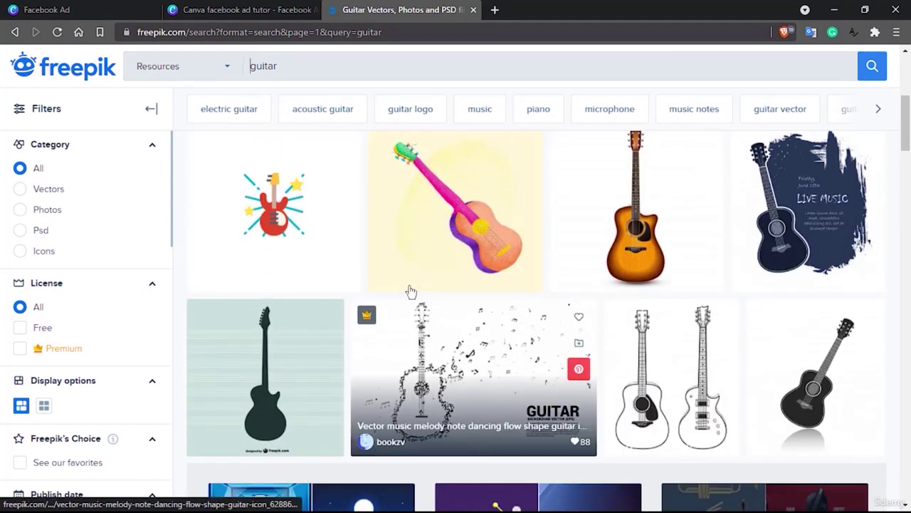
pyautogui.scroll(-2, 411, 291)
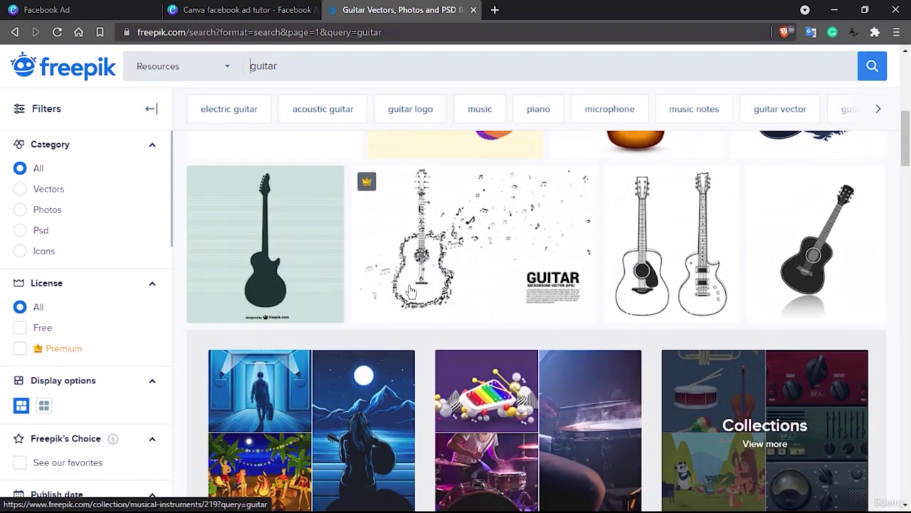
pyautogui.scroll(-7, 498, 313)
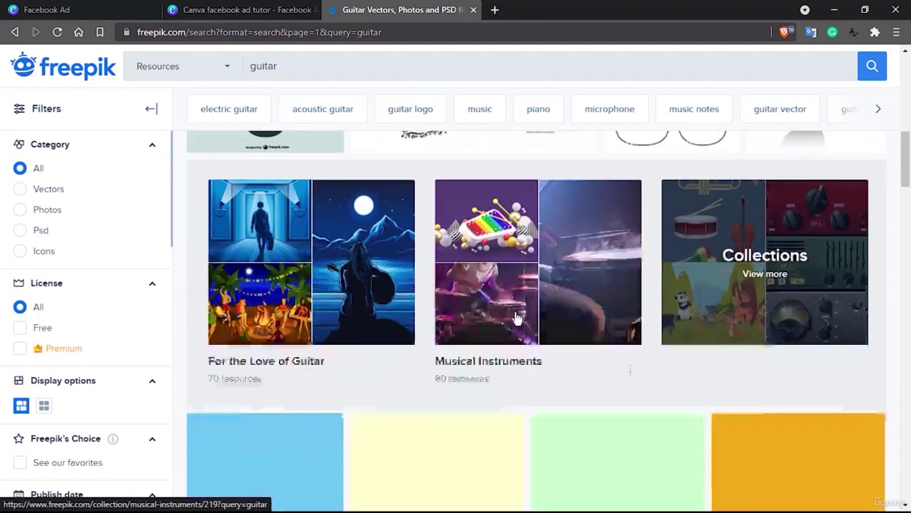
pyautogui.scroll(-2, 517, 319)
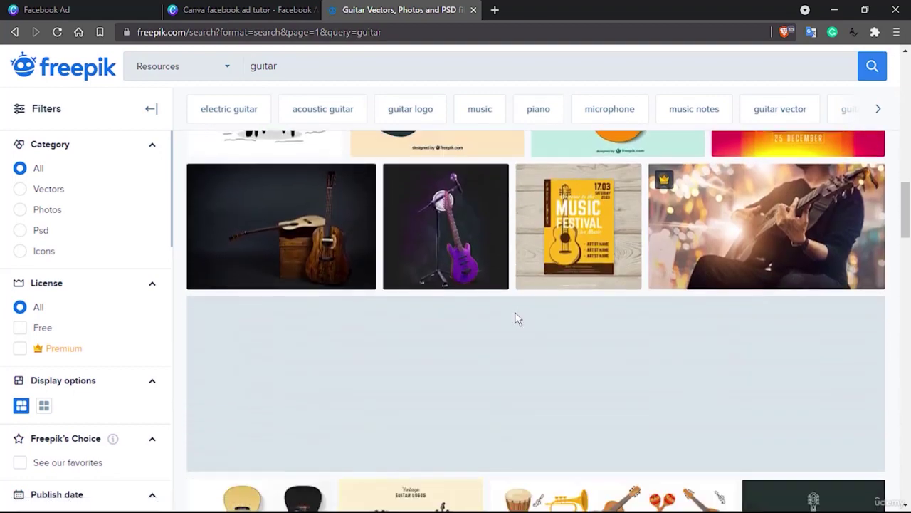
pyautogui.scroll(-4, 327, 242)
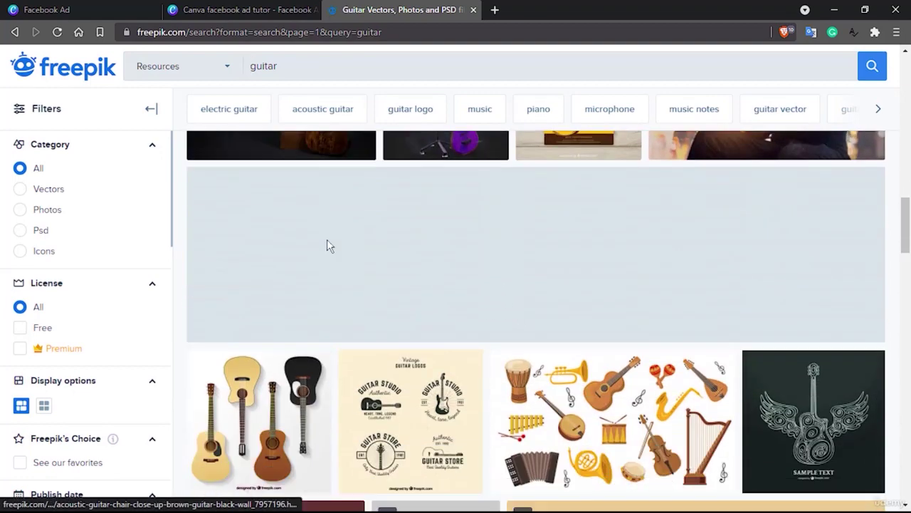
pyautogui.scroll(-7, 327, 242)
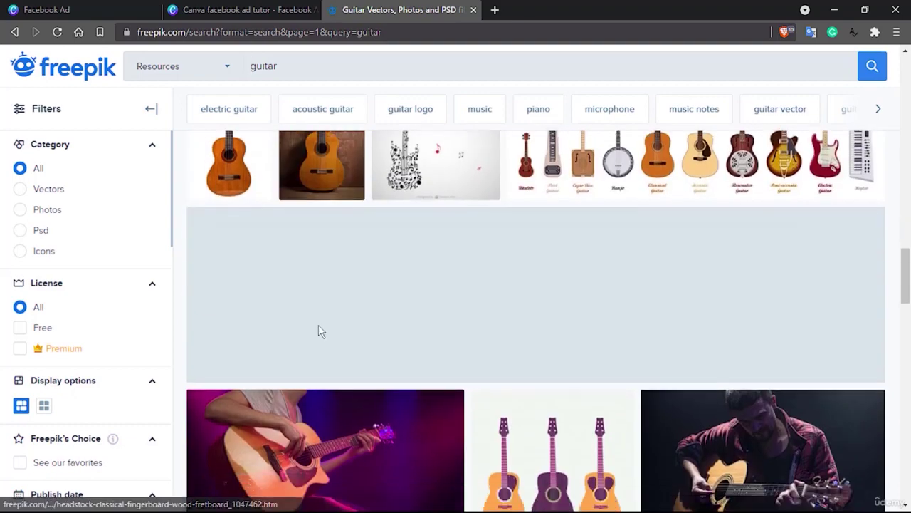
pyautogui.scroll(4, 319, 331)
pyautogui.scroll(-4, 319, 331)
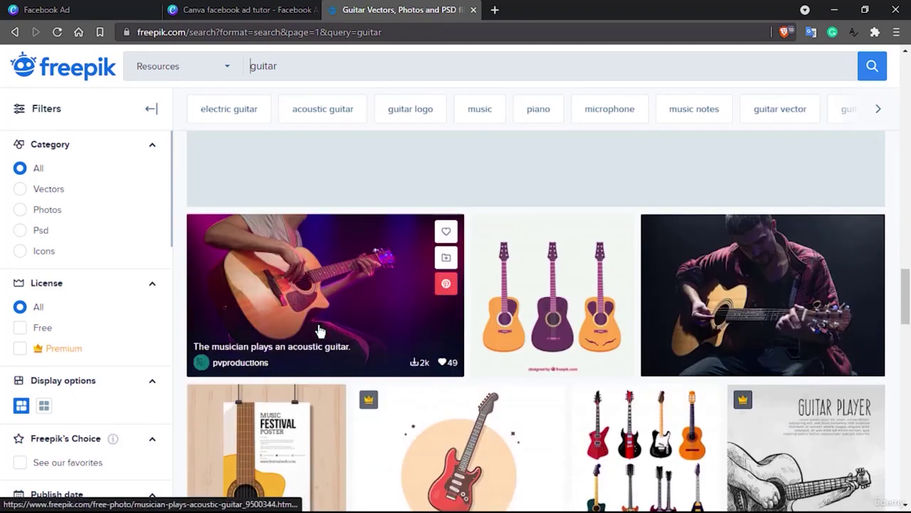
pyautogui.scroll(-1, 319, 331)
pyautogui.scroll(-6, 319, 331)
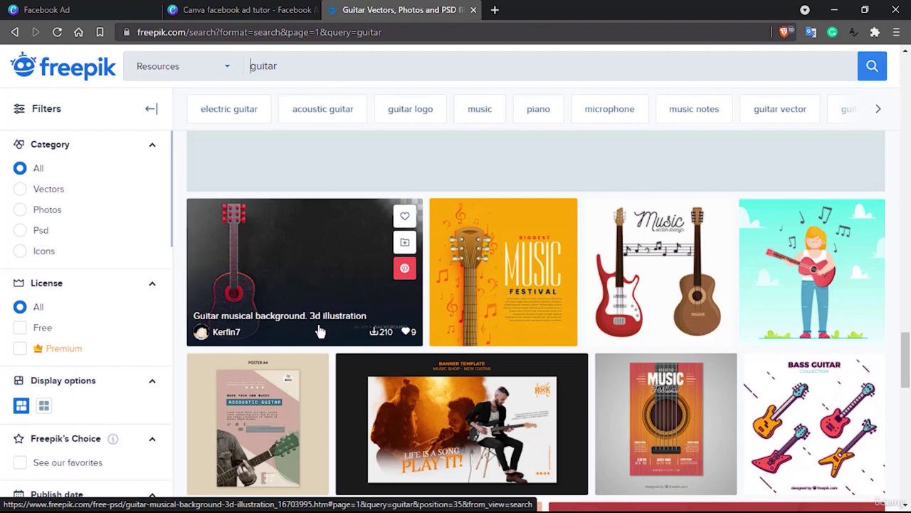
pyautogui.click(329, 259)
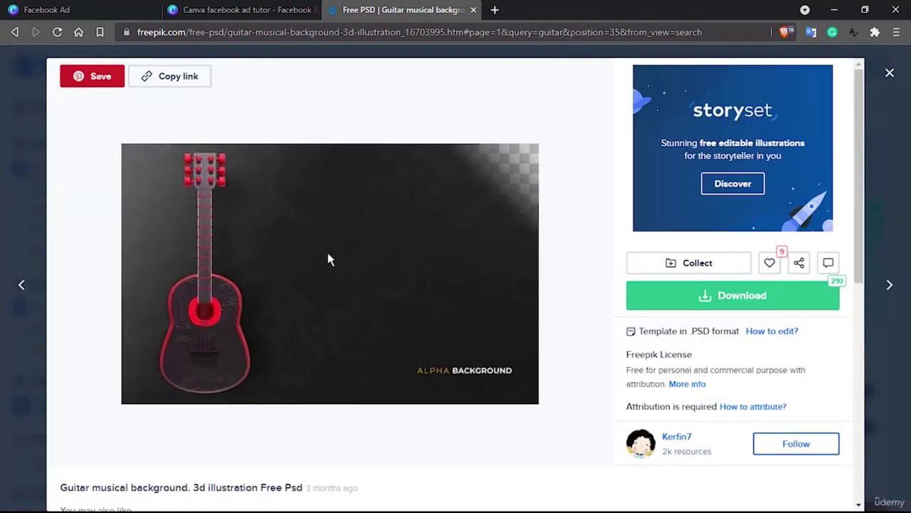
# Return to the "Canva facebook ad tutor" design and search the elements for "home" graphics
pyautogui.click(249, 9)
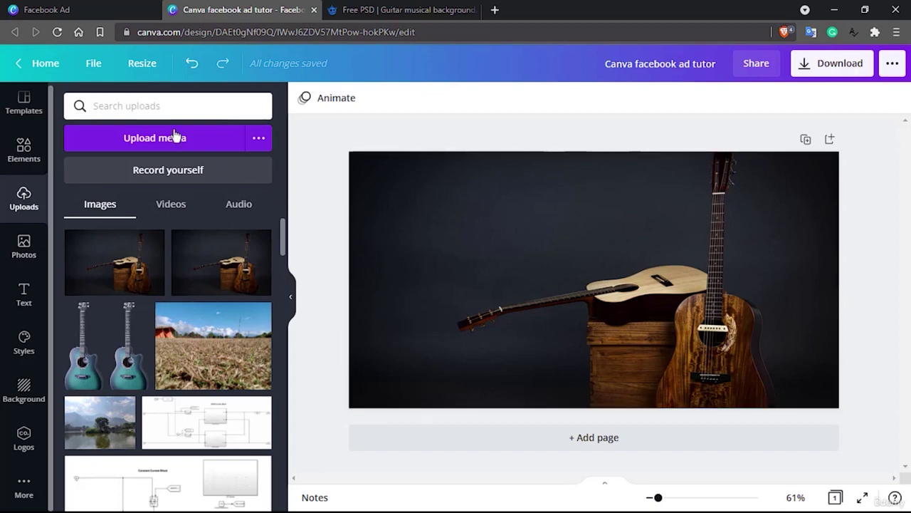
pyautogui.click(133, 106)
pyautogui.click(25, 146)
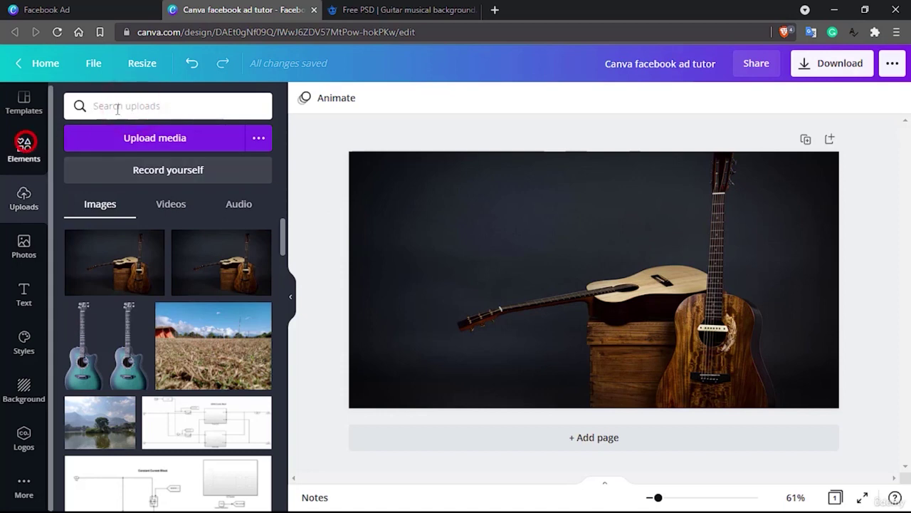
pyautogui.click(116, 106)
pyautogui.write('home')
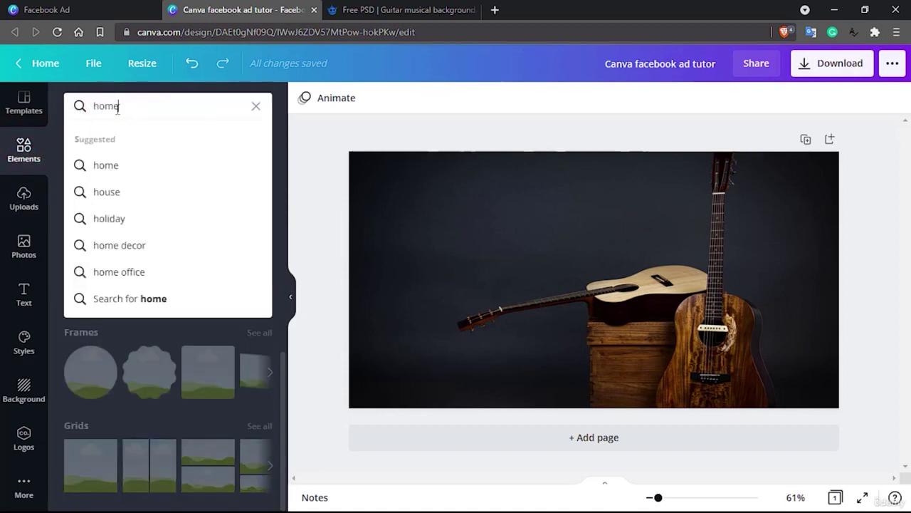
pyautogui.press('Return')
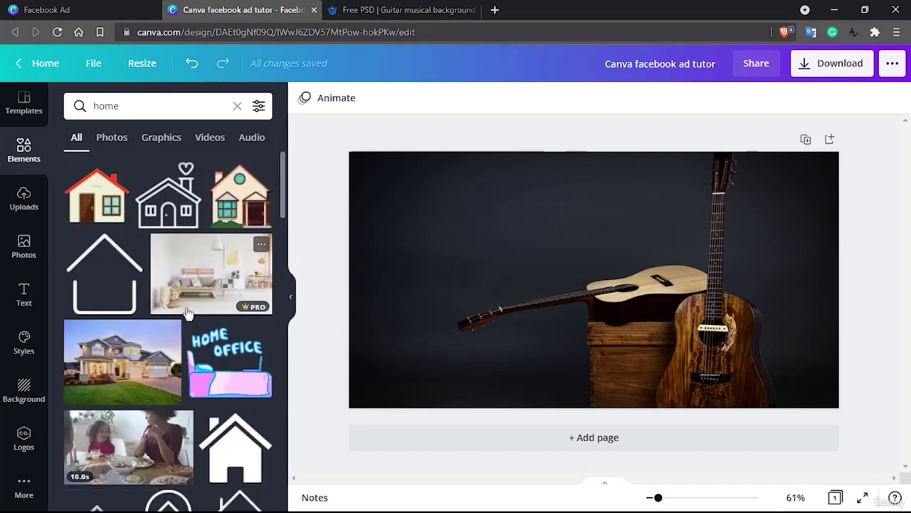
pyautogui.scroll(-3, 203, 381)
pyautogui.scroll(3, 203, 384)
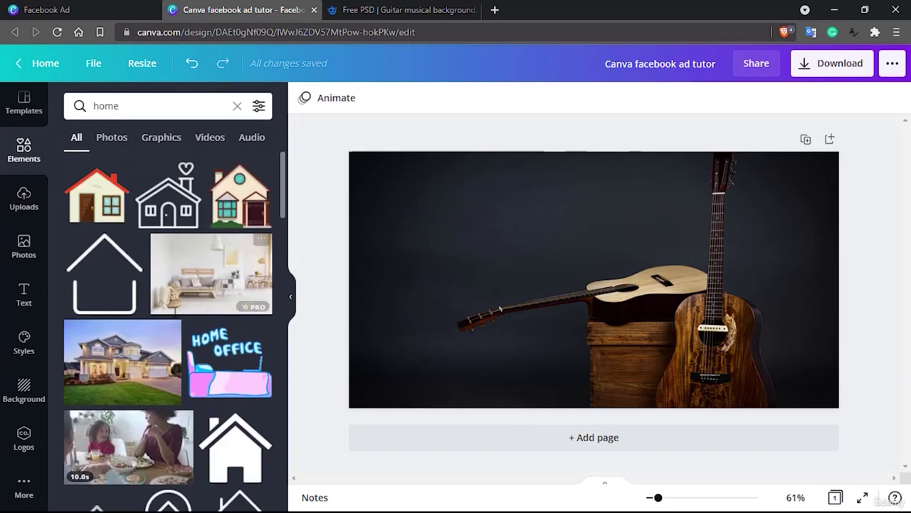
# Open the red acoustic guitar ad from the recent designs on the Canva home page to check its logo
pyautogui.click(45, 10)
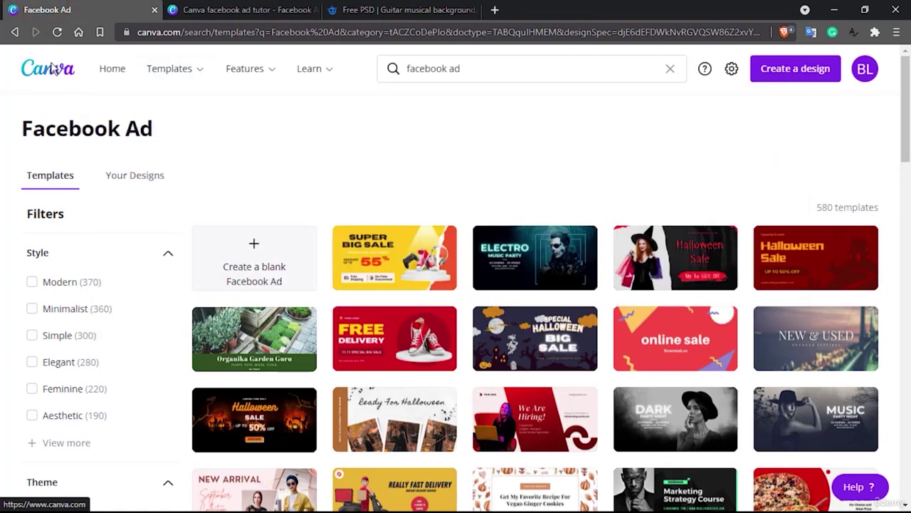
pyautogui.click(66, 71)
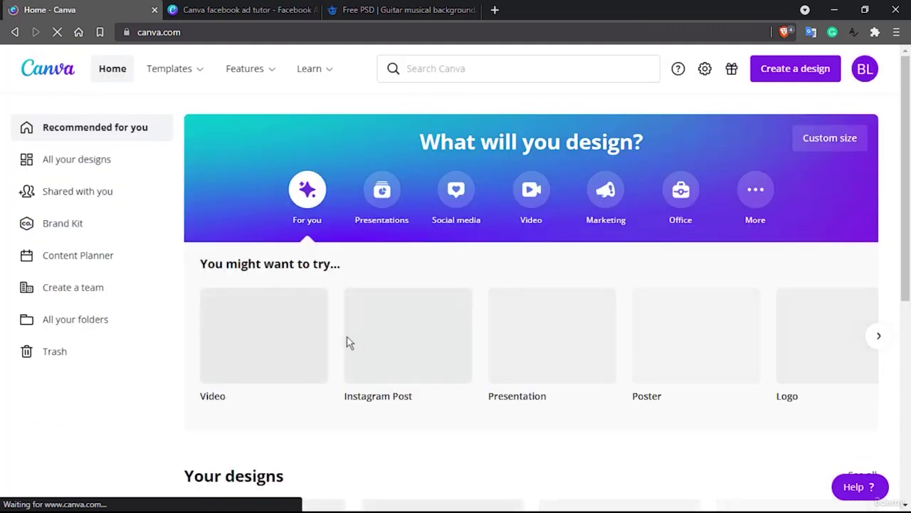
pyautogui.scroll(-3, 349, 345)
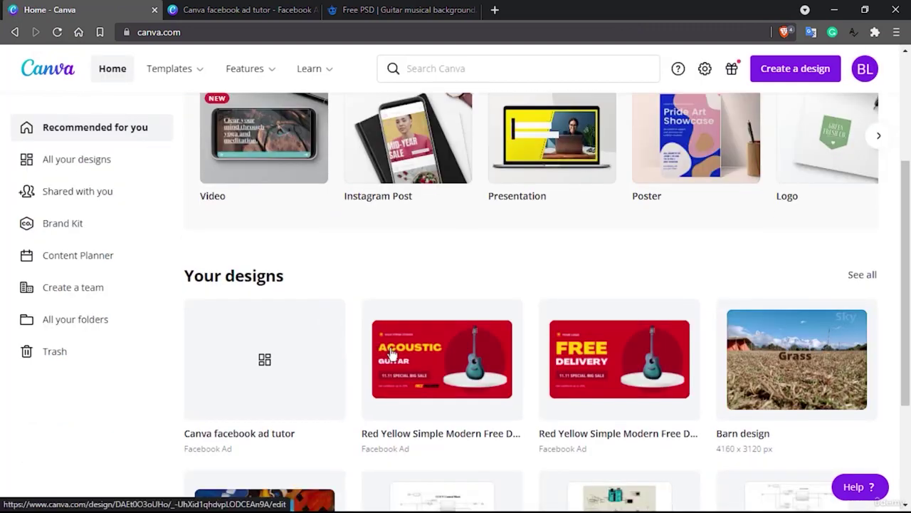
pyautogui.click(424, 361)
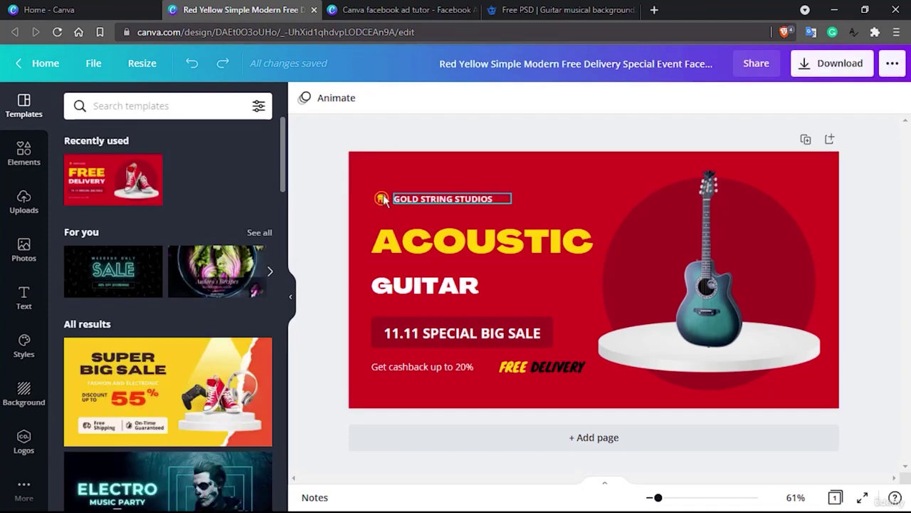
# Switch back to the "Canva facebook ad tutor" design and refine the elements search to "home logo"
pyautogui.click(389, 10)
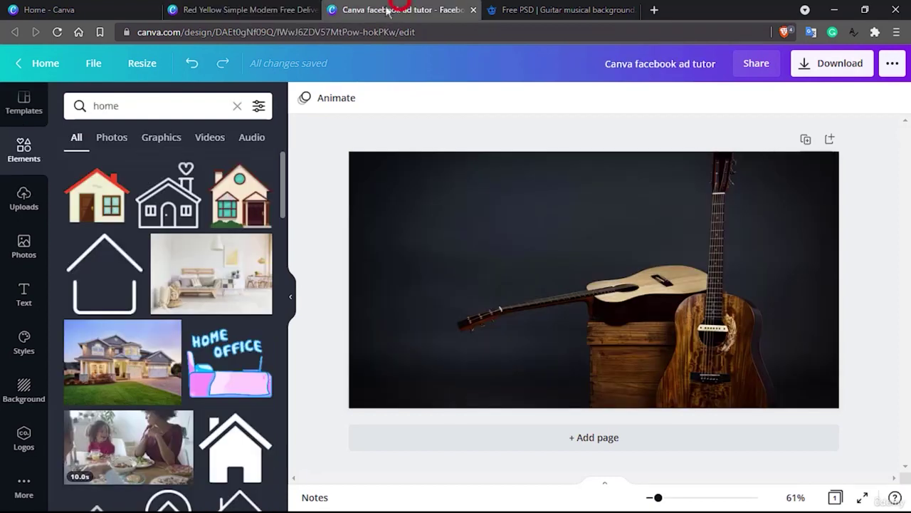
pyautogui.click(134, 103)
pyautogui.write('logo')
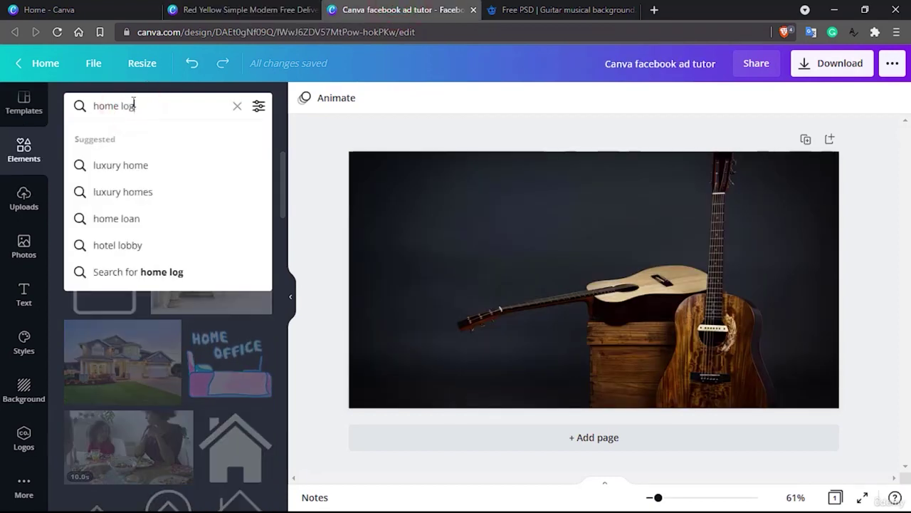
pyautogui.press('Return')
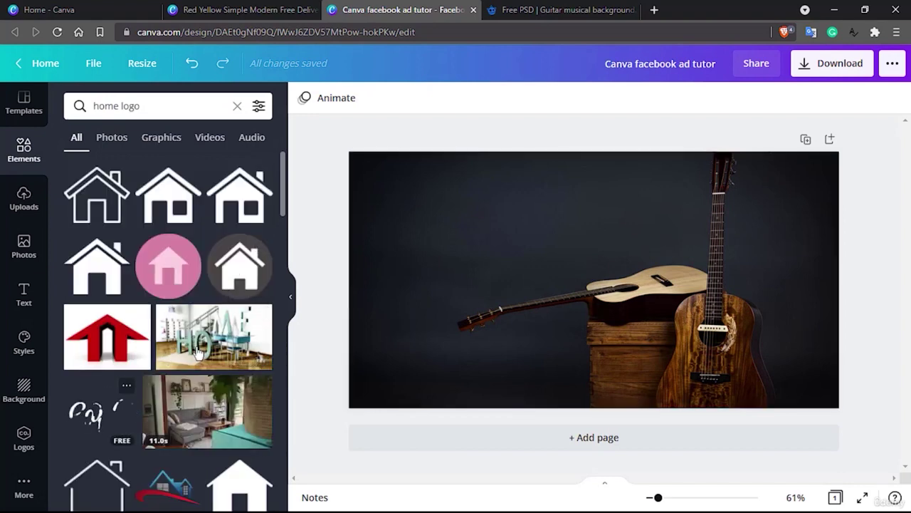
pyautogui.scroll(-1, 206, 335)
pyautogui.scroll(1, 198, 352)
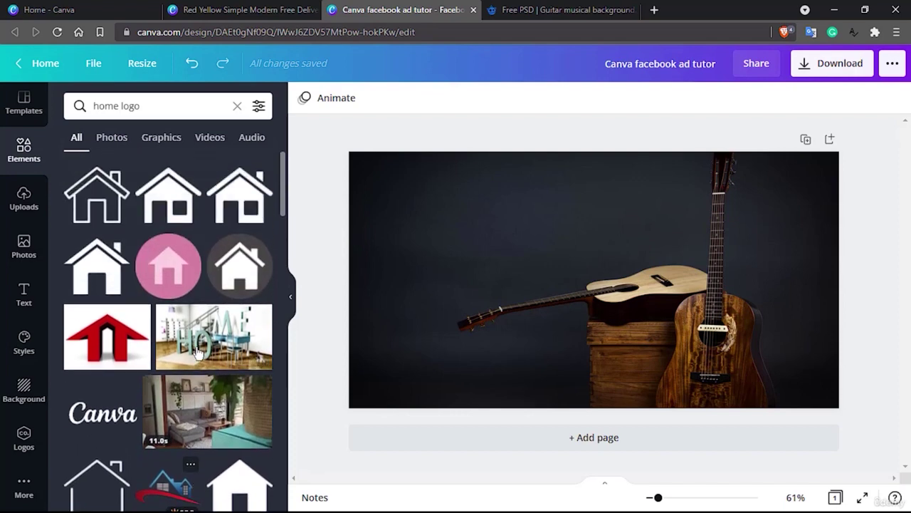
# Try a shrunken grey circular house icon near the page's upper-left corner and an outlined house icon, deleting each
pyautogui.moveTo(308, 242); pyautogui.dragTo(384, 201)
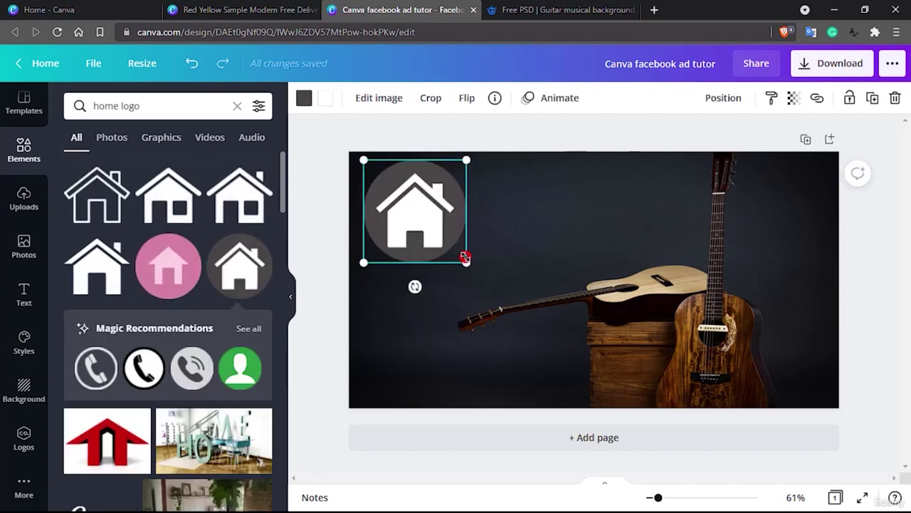
pyautogui.moveTo(464, 258); pyautogui.dragTo(383, 186)
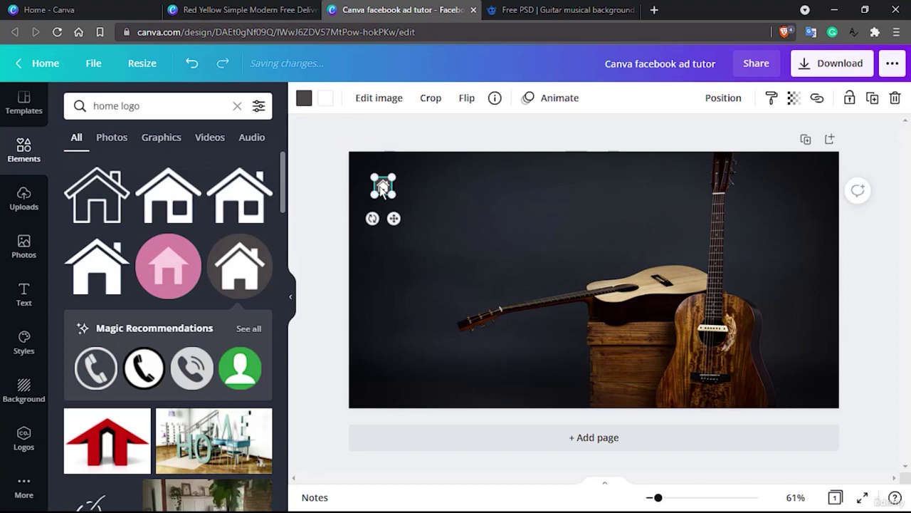
pyautogui.click(478, 193)
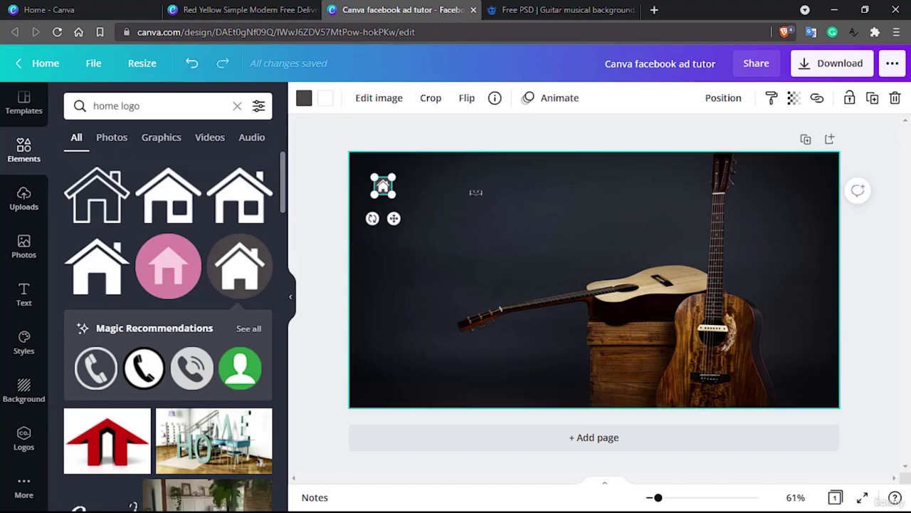
pyautogui.click(385, 186)
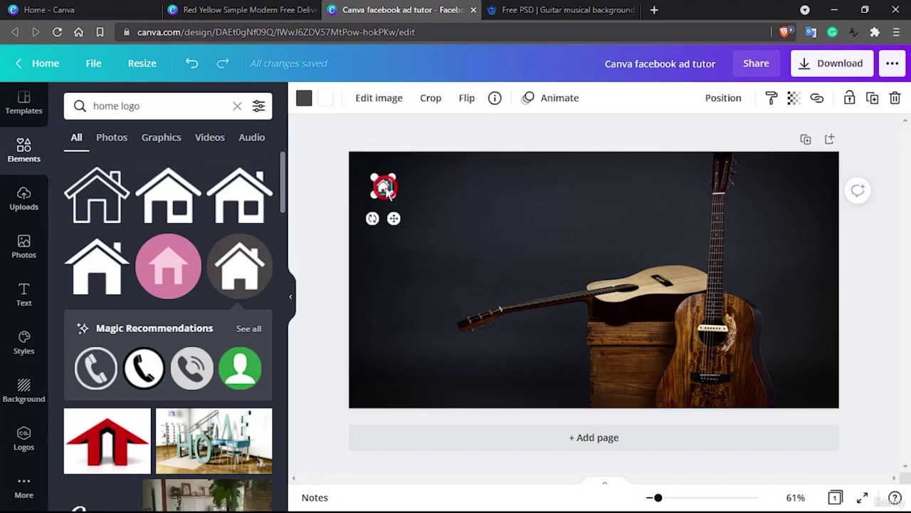
pyautogui.press('Delete')
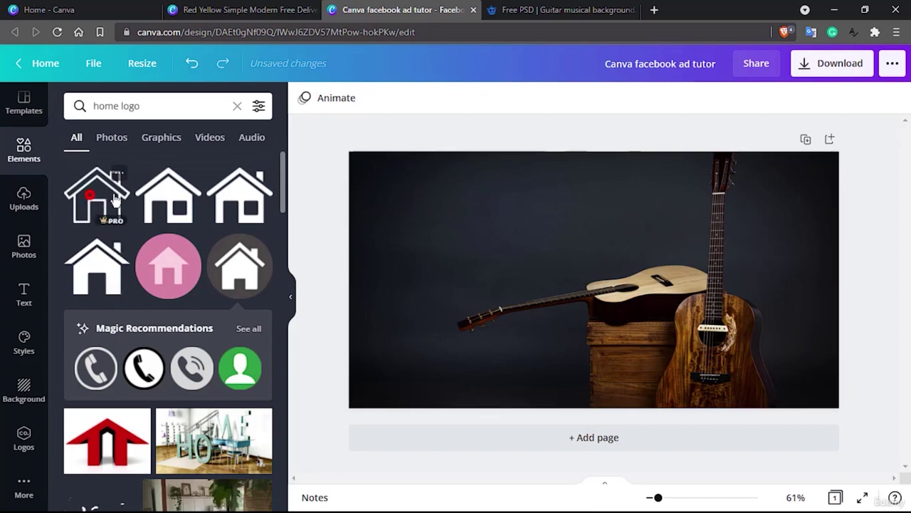
pyautogui.moveTo(102, 193); pyautogui.dragTo(400, 199)
pyautogui.press('Delete')
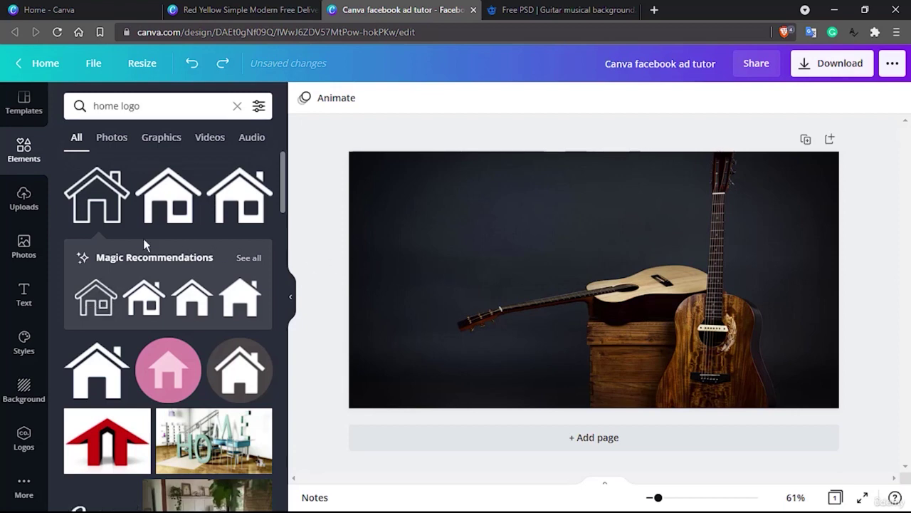
# Place a small white house icon on a grey circle near the page's upper-left corner as the logo
pyautogui.scroll(-2, 143, 238)
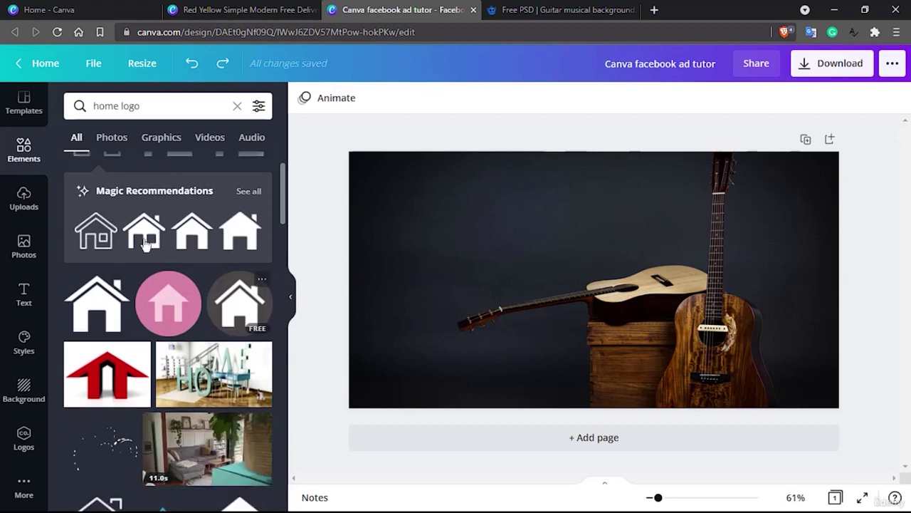
pyautogui.scroll(-4, 144, 244)
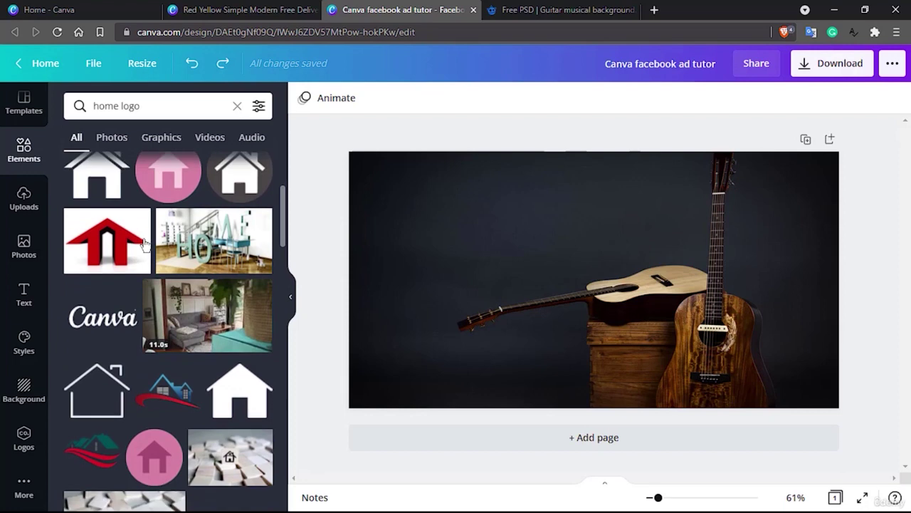
pyautogui.scroll(4, 144, 244)
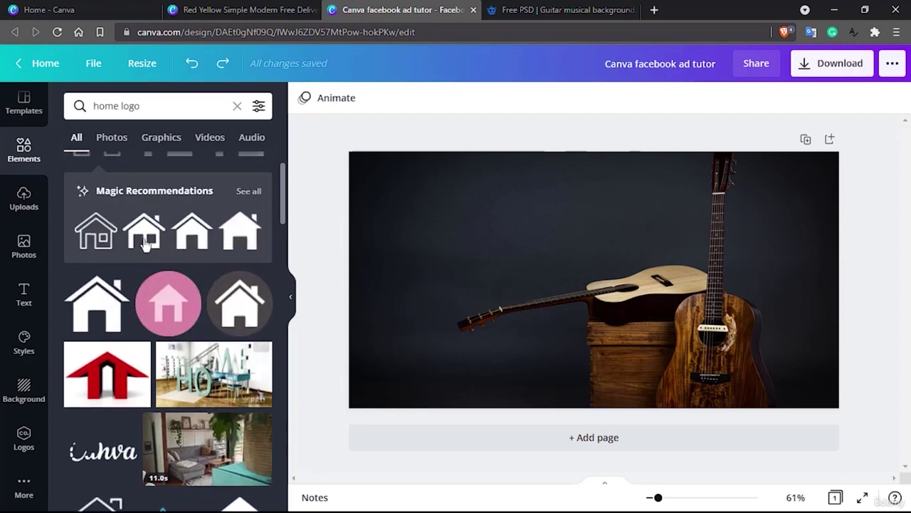
pyautogui.click(145, 244)
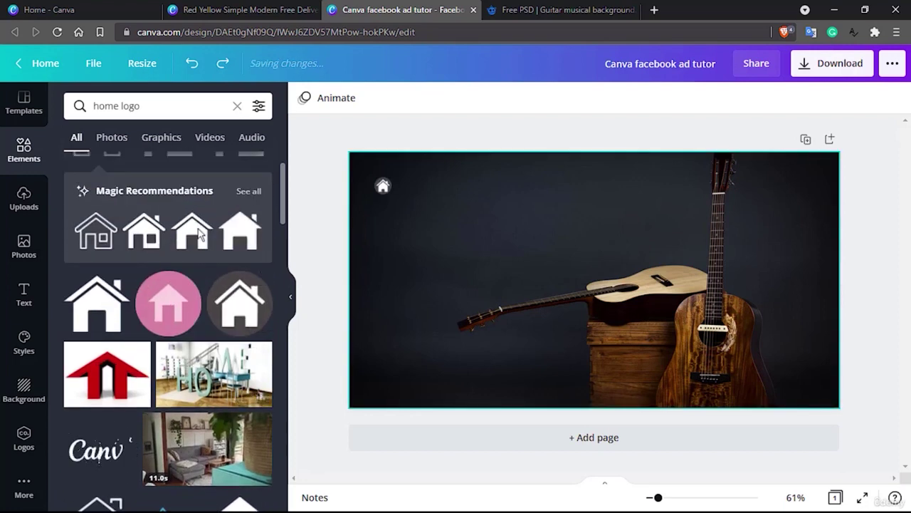
pyautogui.click(379, 190)
pyautogui.click(466, 207)
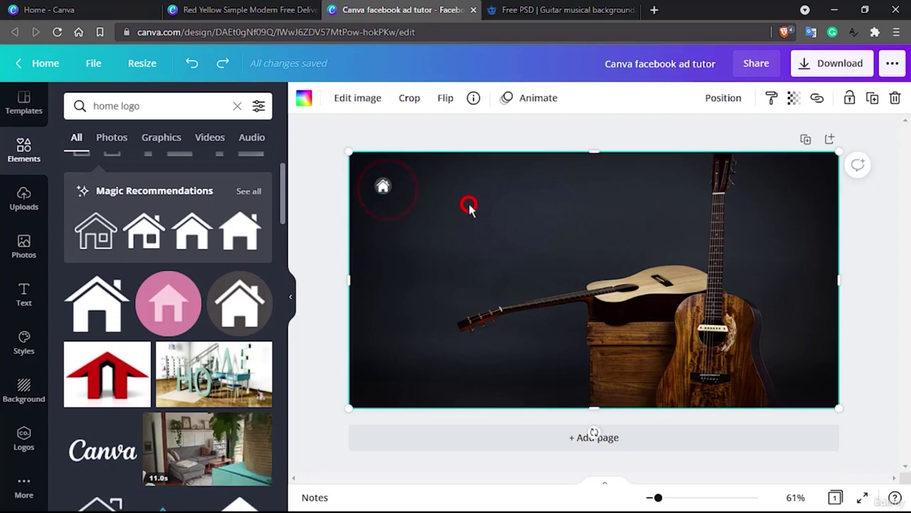
# Add a body text reading "Gold String Studios" beside the house icon
pyautogui.click(20, 296)
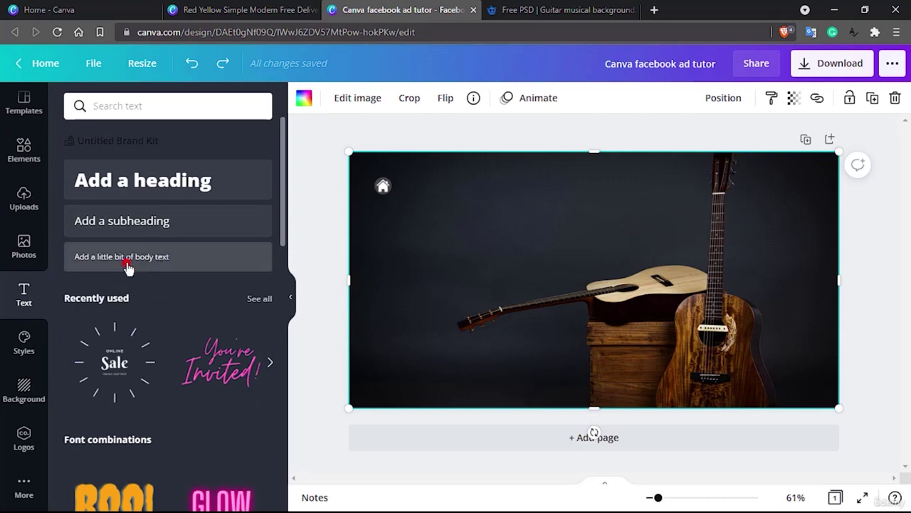
pyautogui.moveTo(143, 257); pyautogui.dragTo(475, 187)
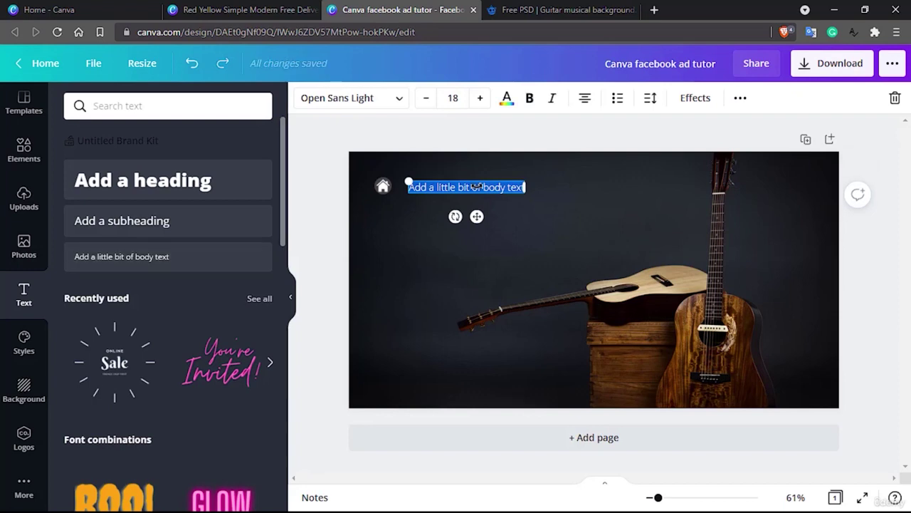
pyautogui.write('Gold St')
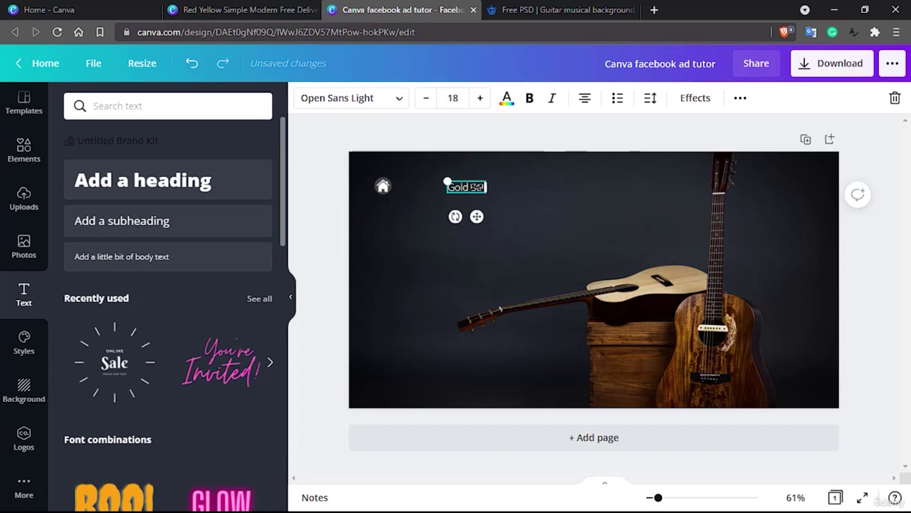
pyautogui.write('ring Studios')
pyautogui.click(542, 193)
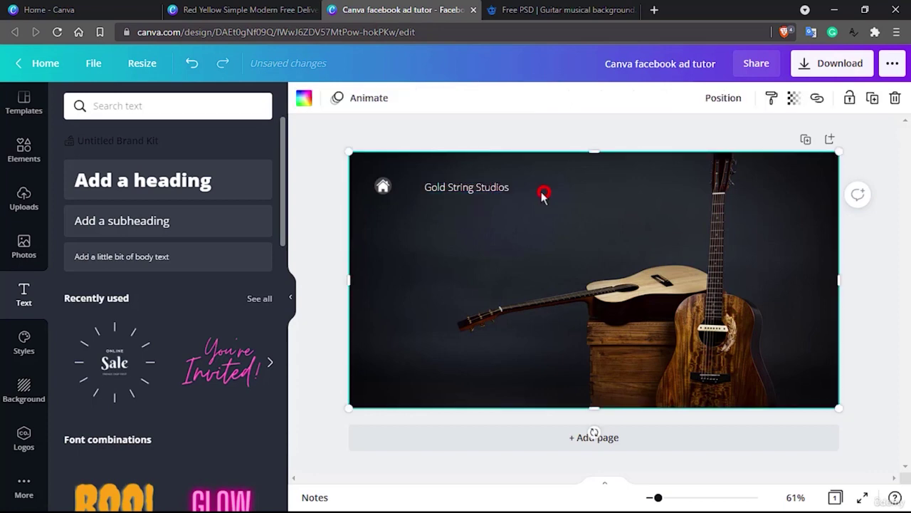
# Convert the "Gold String Studios" text to uppercase and move it closer to the house icon
pyautogui.doubleClick(499, 188)
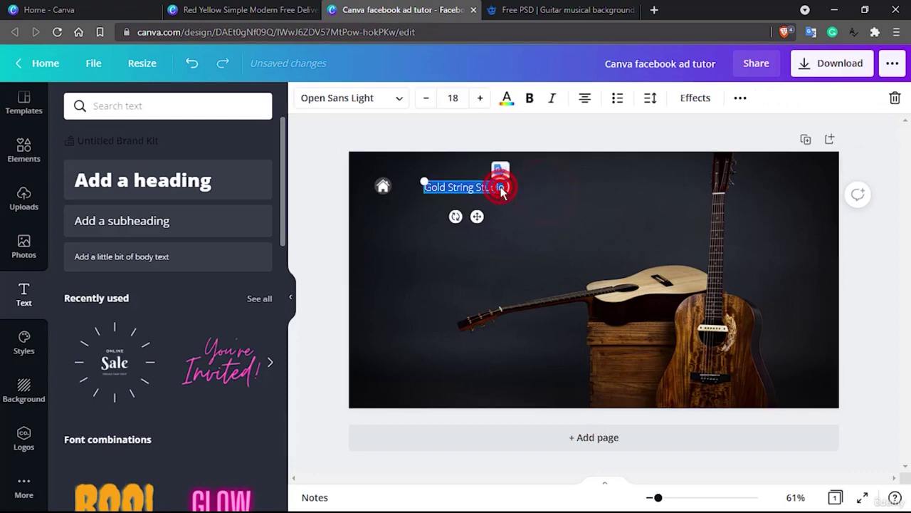
pyautogui.click(740, 97)
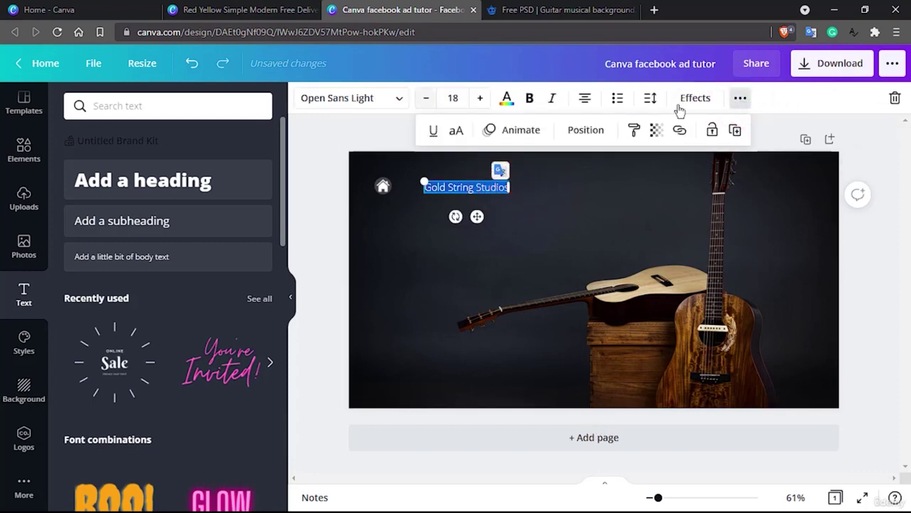
pyautogui.click(456, 129)
pyautogui.click(562, 212)
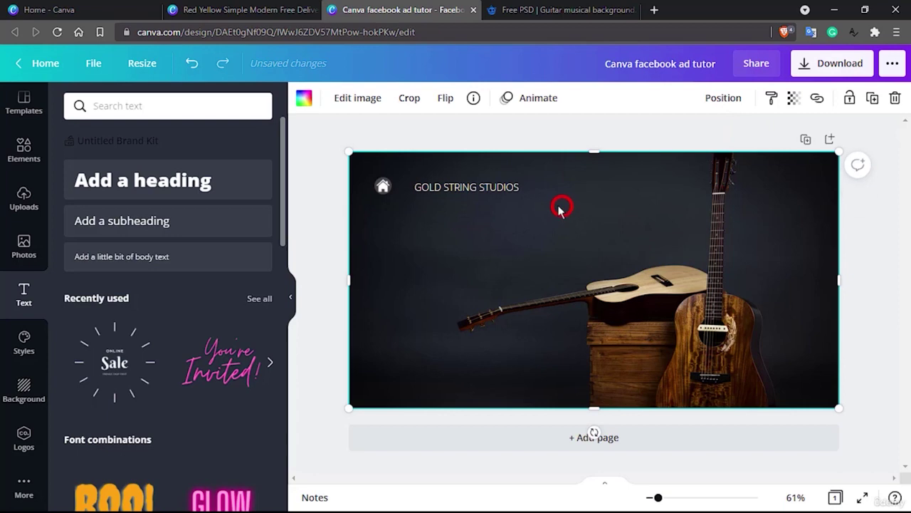
pyautogui.click(459, 187)
pyautogui.moveTo(455, 185)
pyautogui.mouseDown()
pyautogui.moveTo(427, 181)
pyautogui.moveTo(447, 182)
pyautogui.moveTo(440, 182)
pyautogui.mouseUp()
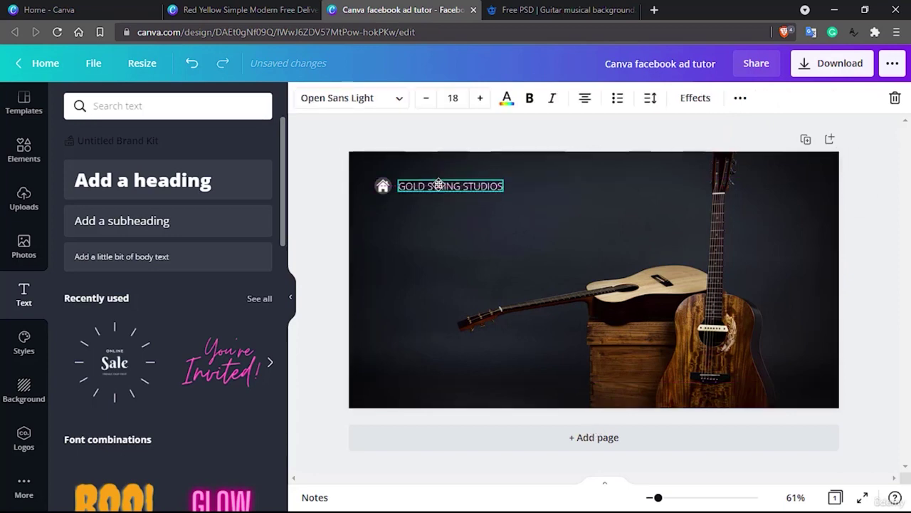
pyautogui.click(741, 98)
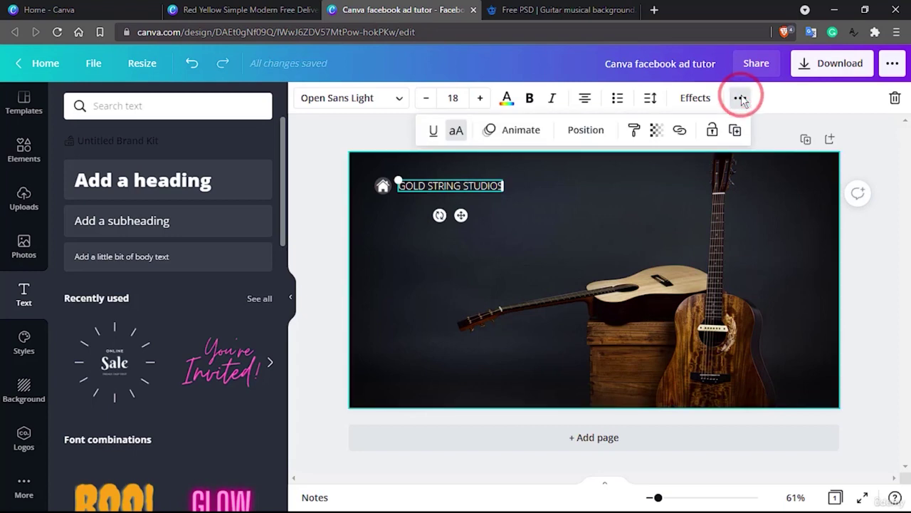
pyautogui.click(456, 132)
pyautogui.click(346, 122)
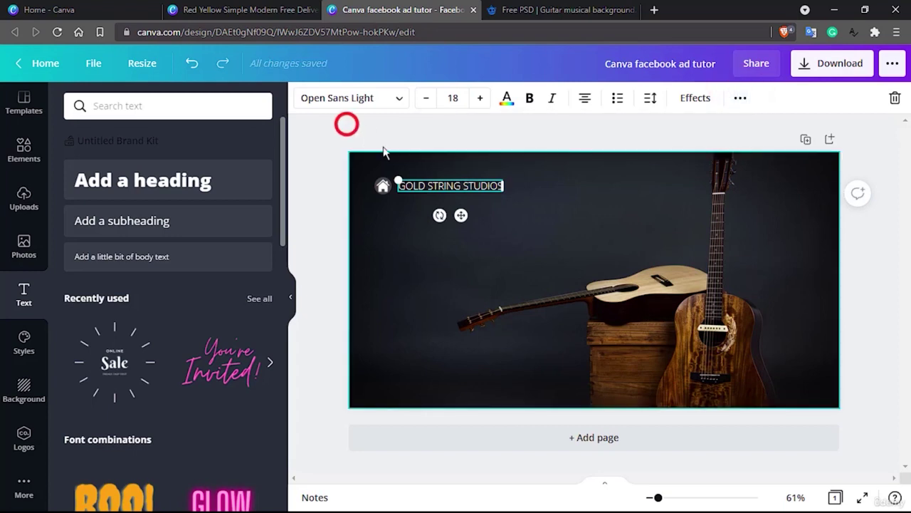
# Set the font size of the "GOLD STRING STUDIOS" text to 14
pyautogui.click(443, 182)
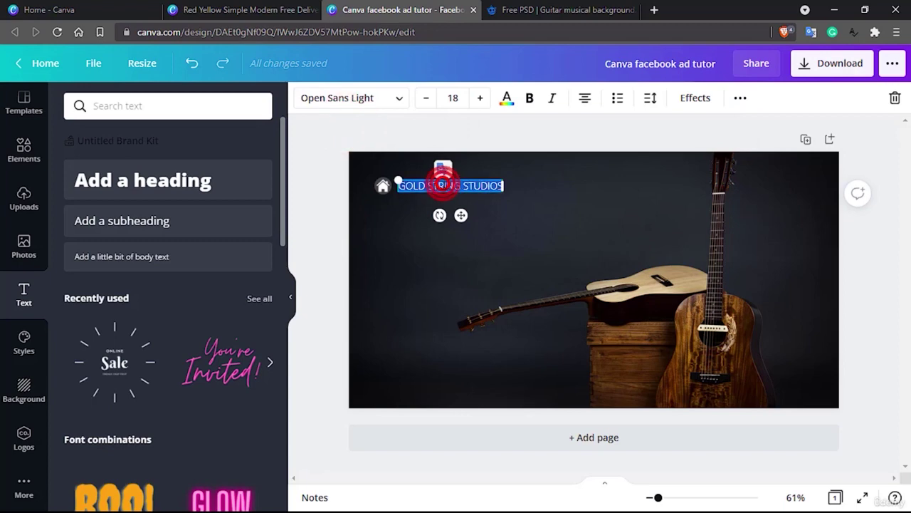
pyautogui.click(455, 98)
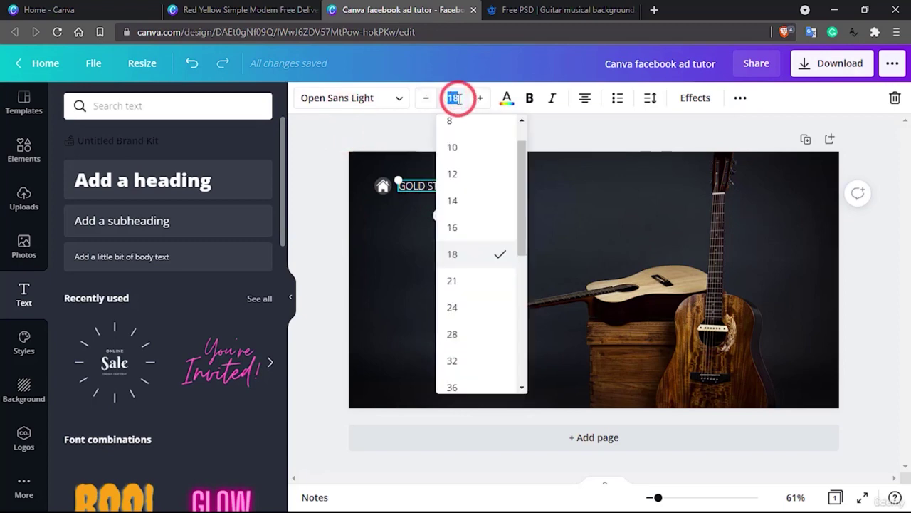
pyautogui.click(463, 206)
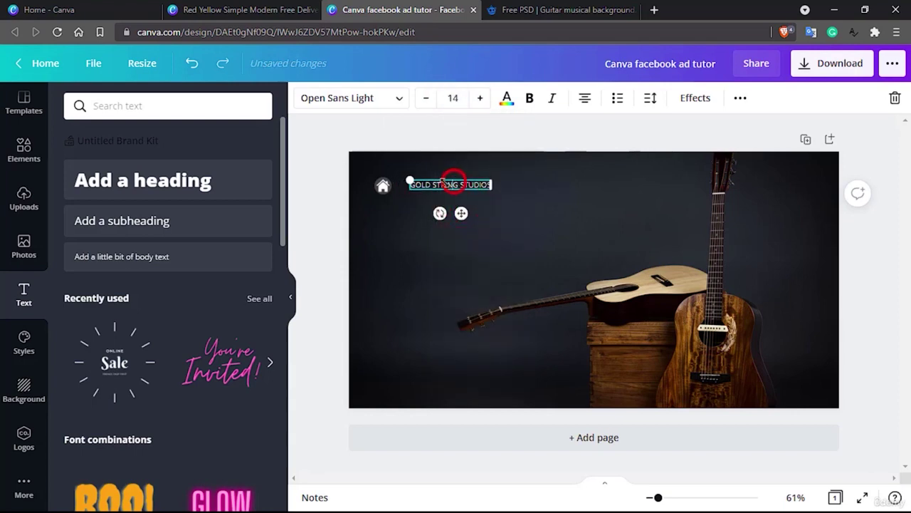
# Shrink the house icon slightly and move the studio name up close beside it, vertically centred on the icon
pyautogui.click(383, 185)
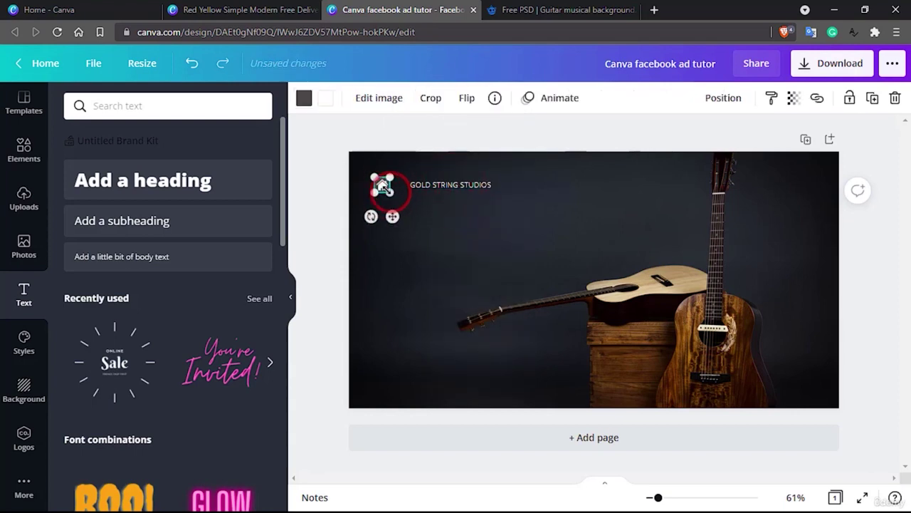
pyautogui.moveTo(383, 186); pyautogui.dragTo(379, 182)
pyautogui.moveTo(441, 182)
pyautogui.mouseDown()
pyautogui.moveTo(417, 181)
pyautogui.moveTo(430, 180)
pyautogui.mouseUp()
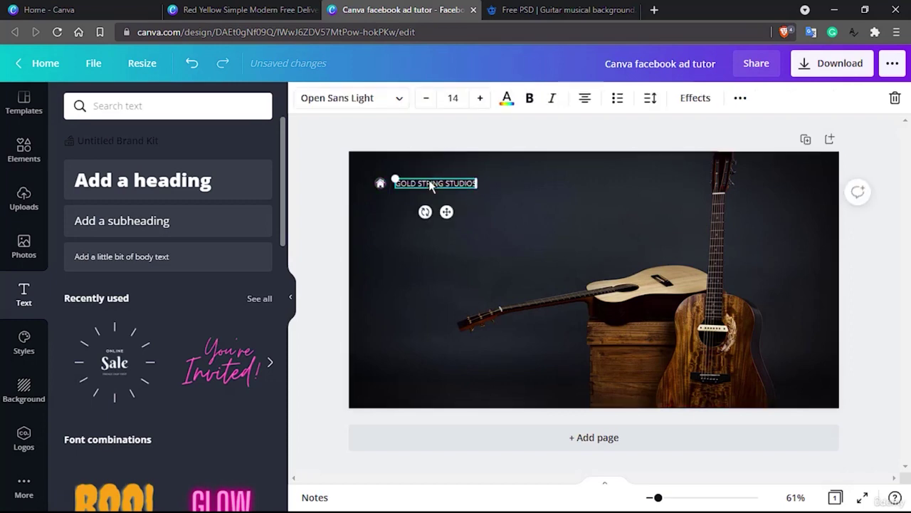
# Change the font of the "GOLD STRING STUDIOS" text to Kollektif
pyautogui.click(397, 99)
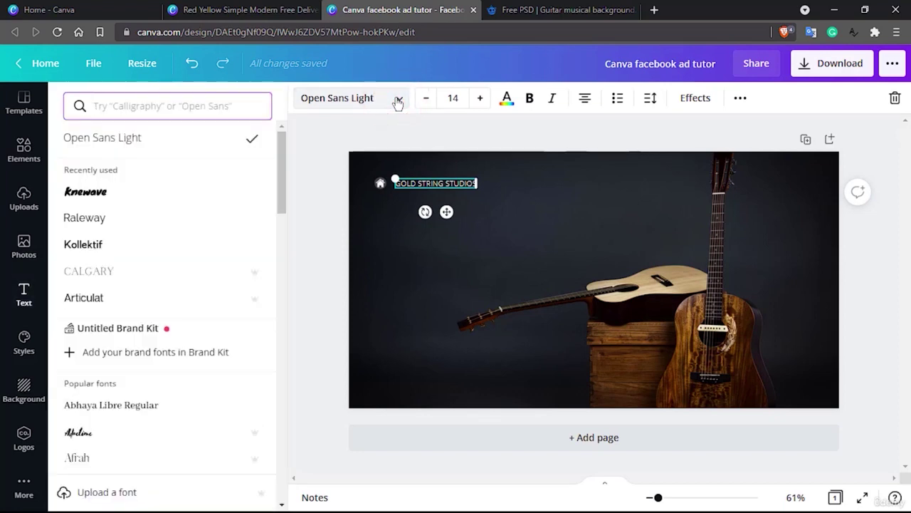
pyautogui.click(123, 249)
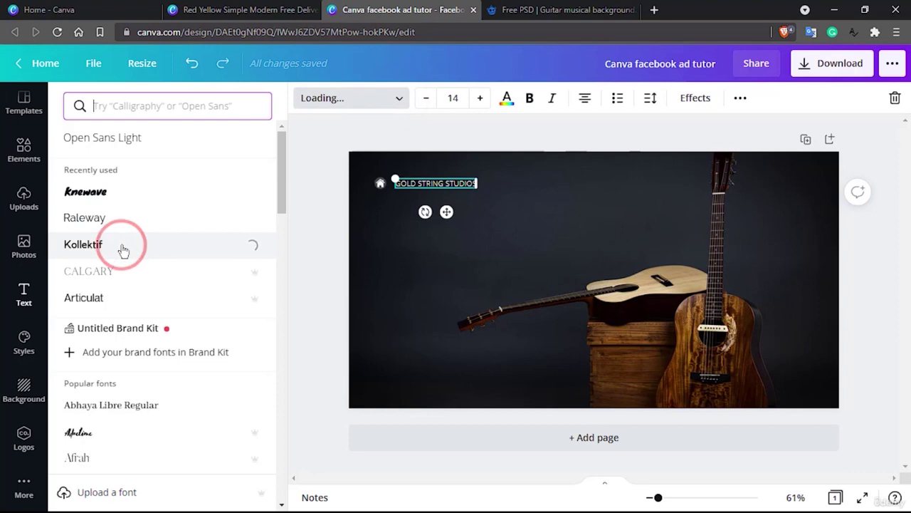
pyautogui.click(437, 256)
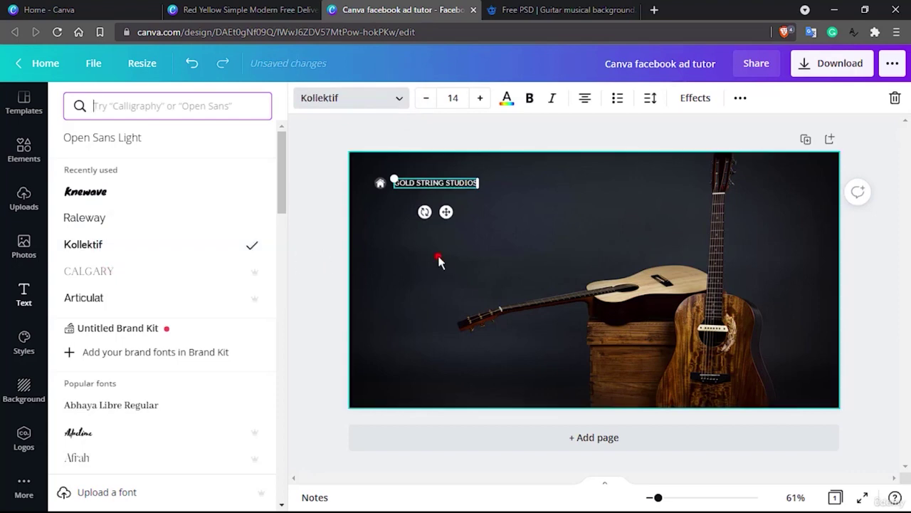
pyautogui.click(447, 184)
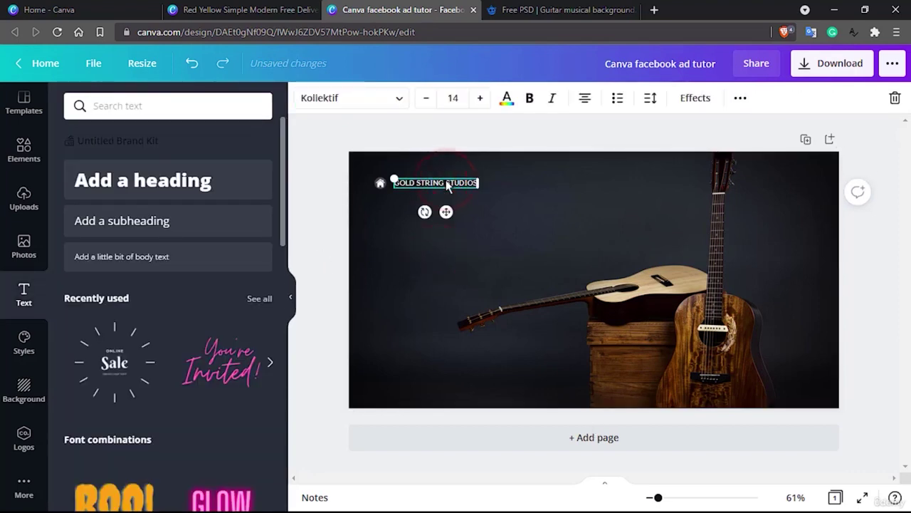
pyautogui.click(417, 309)
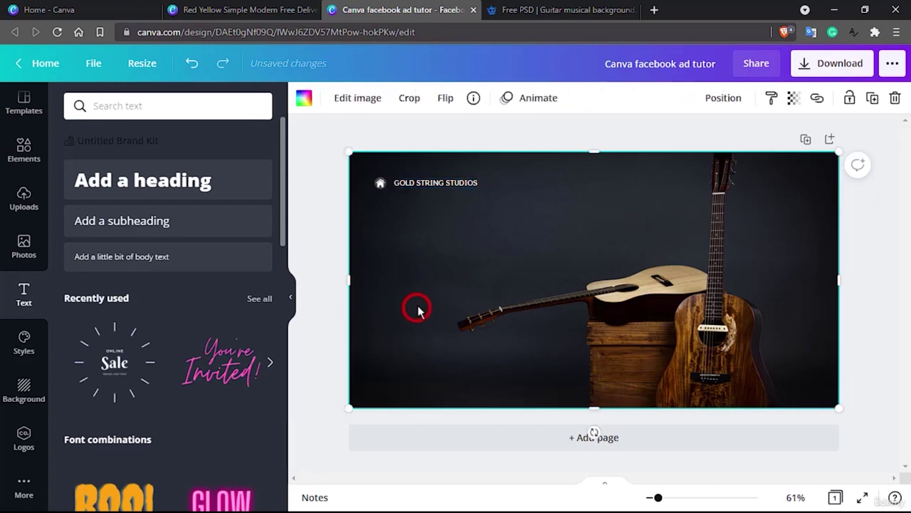
pyautogui.click(431, 278)
# Add a heading reading "GUITAR LESSONS" below the studio name and align its left edge with the house icon
pyautogui.moveTo(138, 186); pyautogui.dragTo(465, 227)
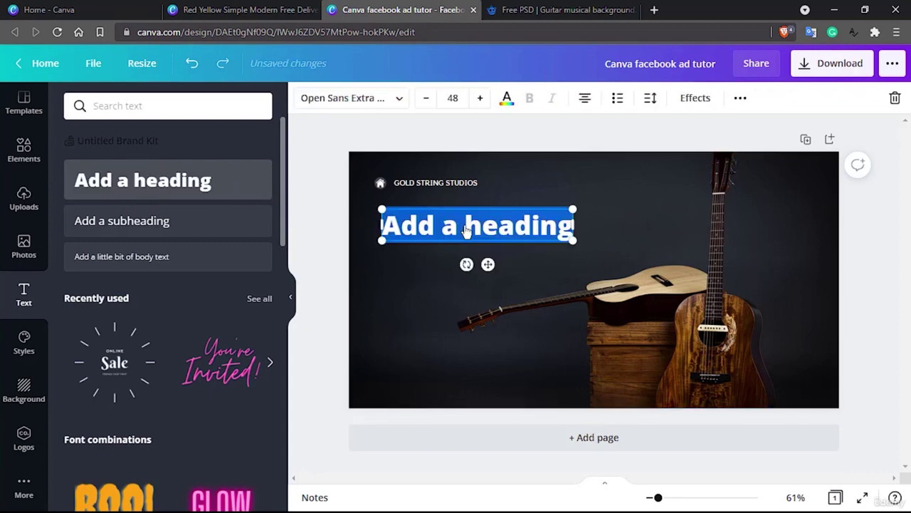
pyautogui.write('G')
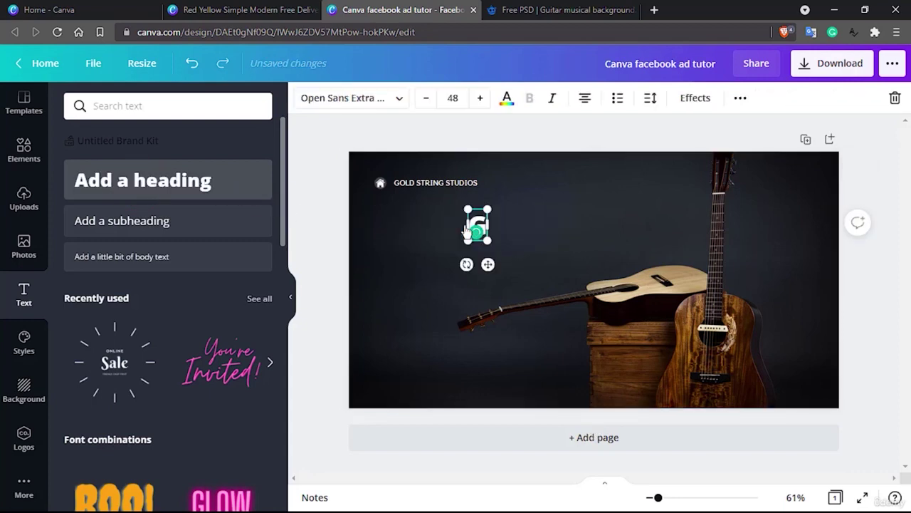
pyautogui.write('UITAR LESSON')
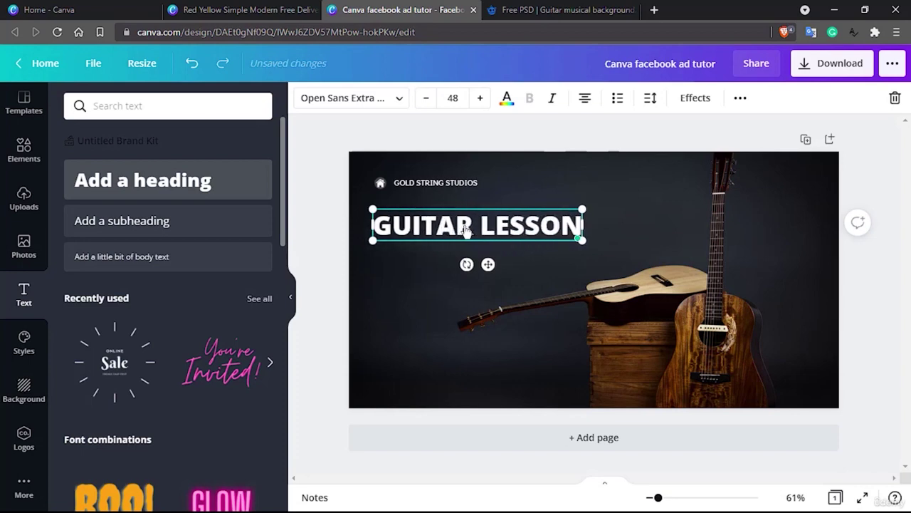
pyautogui.write('S')
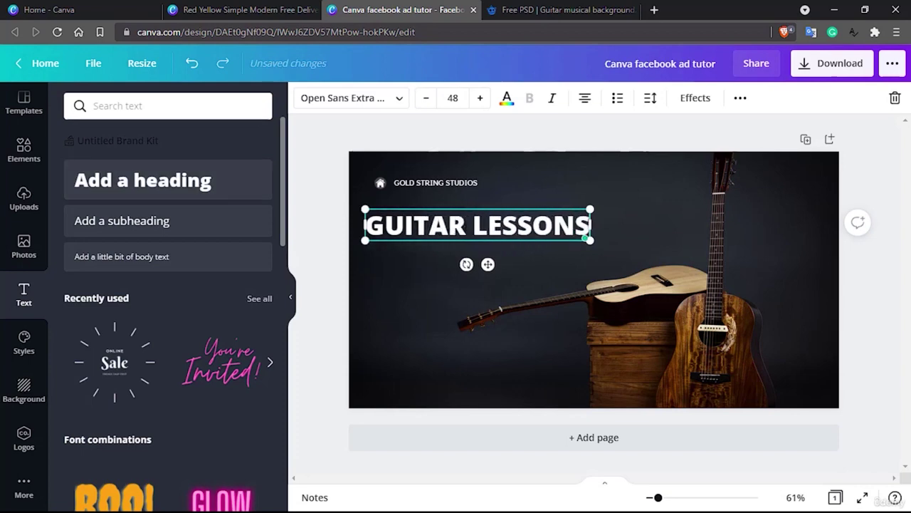
pyautogui.click(655, 225)
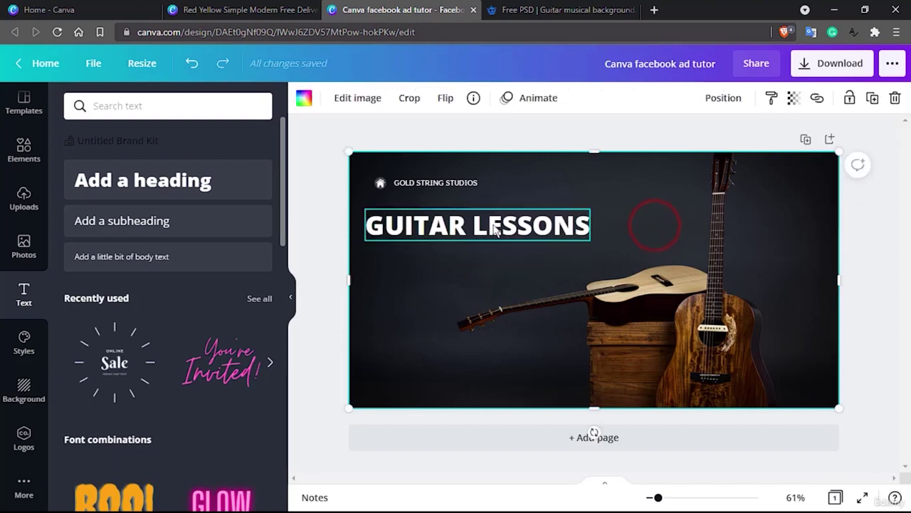
pyautogui.moveTo(492, 225); pyautogui.dragTo(512, 226)
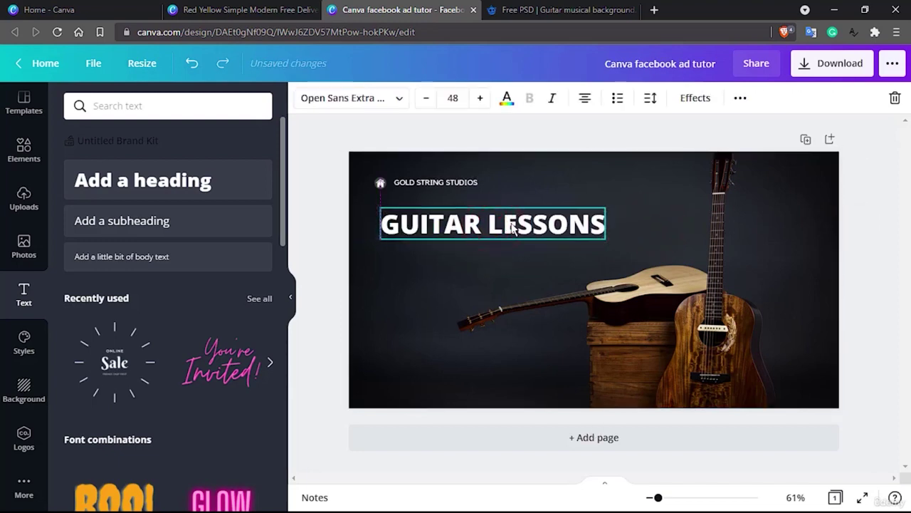
pyautogui.moveTo(513, 226); pyautogui.dragTo(496, 230)
# Set the font size of the "GUITAR LESSONS" heading to 56
pyautogui.doubleClick(502, 224)
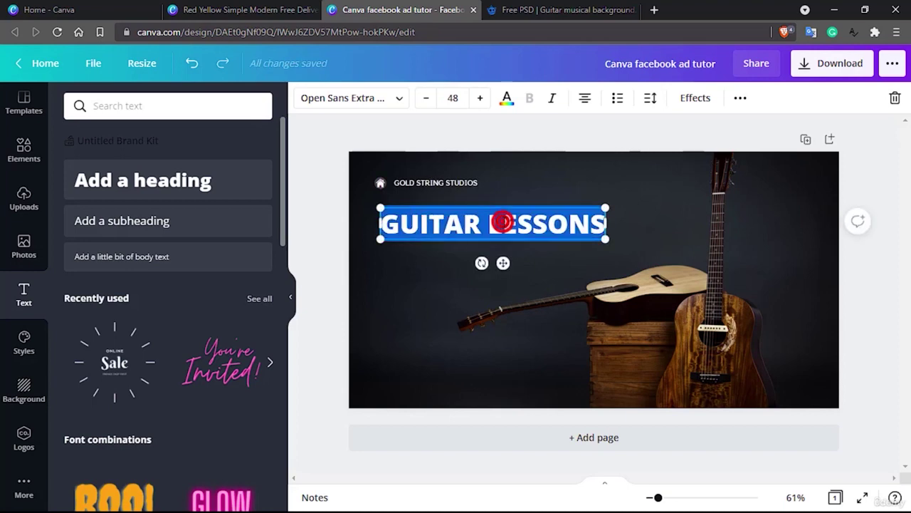
pyautogui.doubleClick(501, 223)
pyautogui.tripleClick(460, 229)
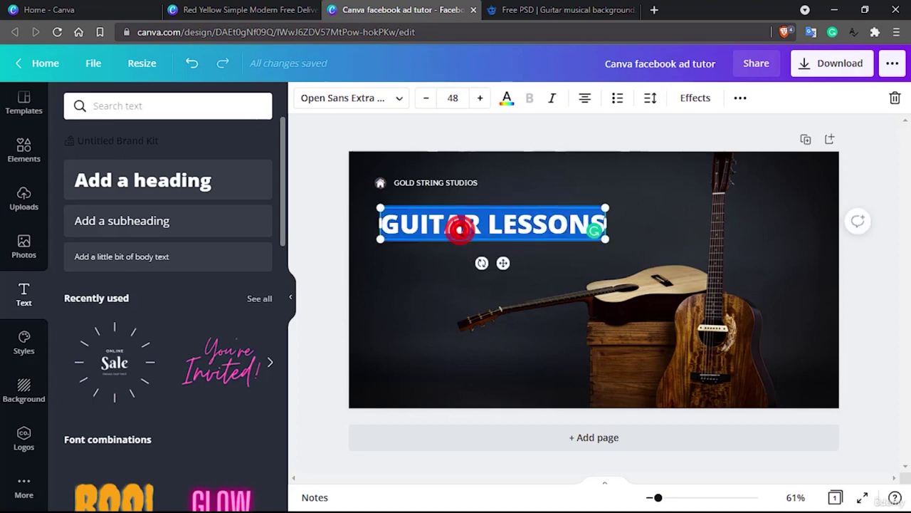
pyautogui.click(479, 98)
pyautogui.click(454, 97)
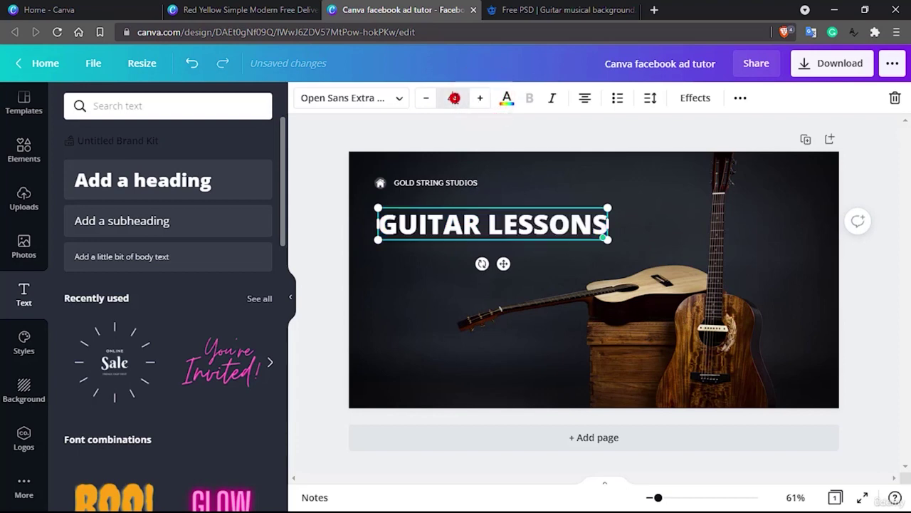
pyautogui.scroll(-2, 473, 279)
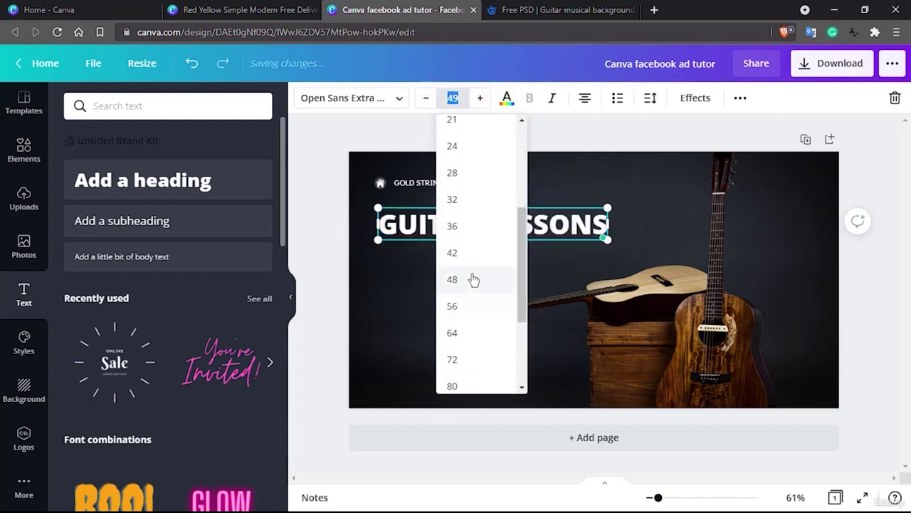
pyautogui.click(456, 310)
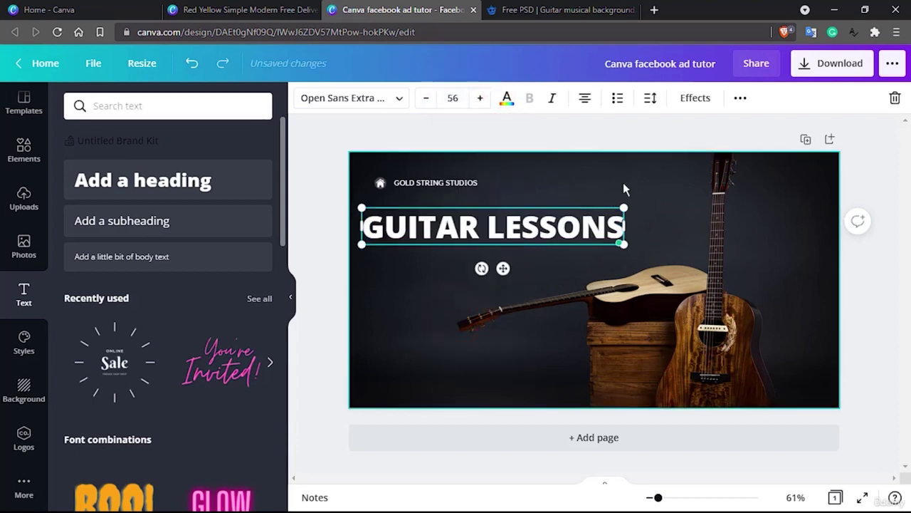
# Set the font size of the "GUITAR LESSONS" heading to 50
pyautogui.click(452, 99)
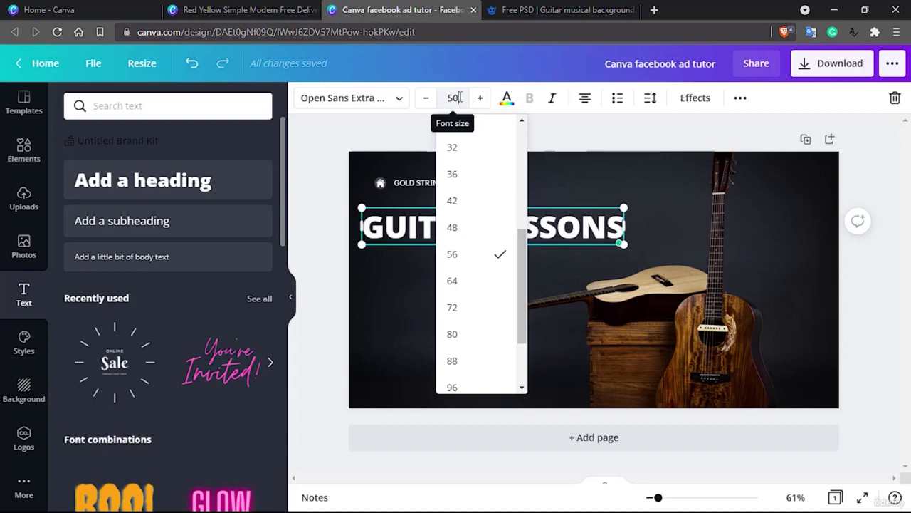
pyautogui.press('Return')
pyautogui.click(553, 126)
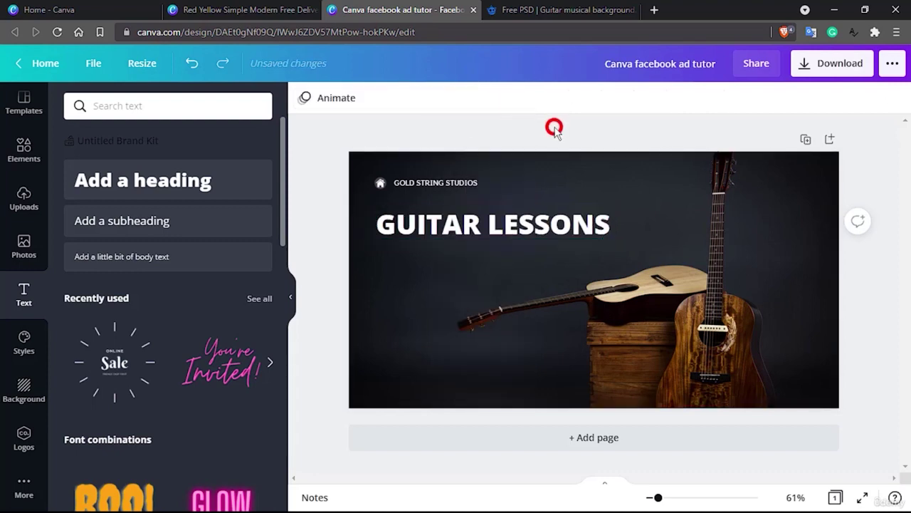
pyautogui.click(459, 227)
pyautogui.doubleClick(462, 223)
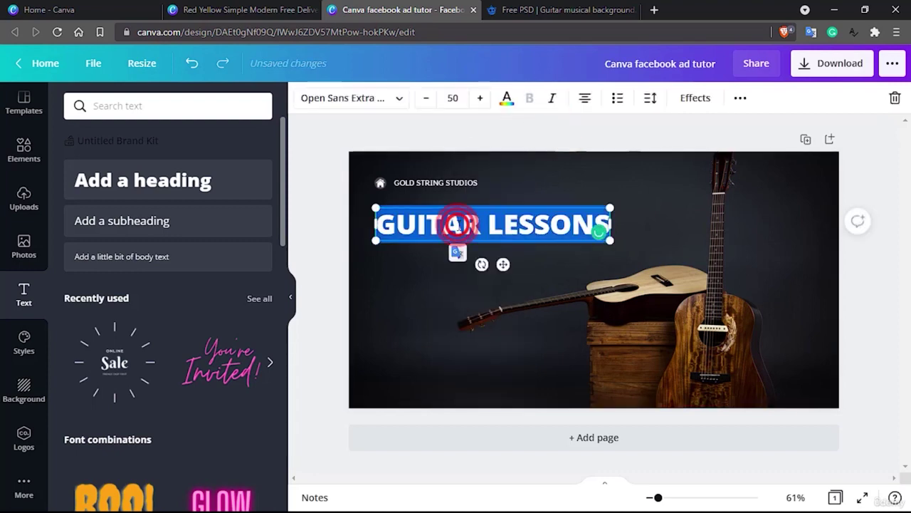
pyautogui.click(507, 98)
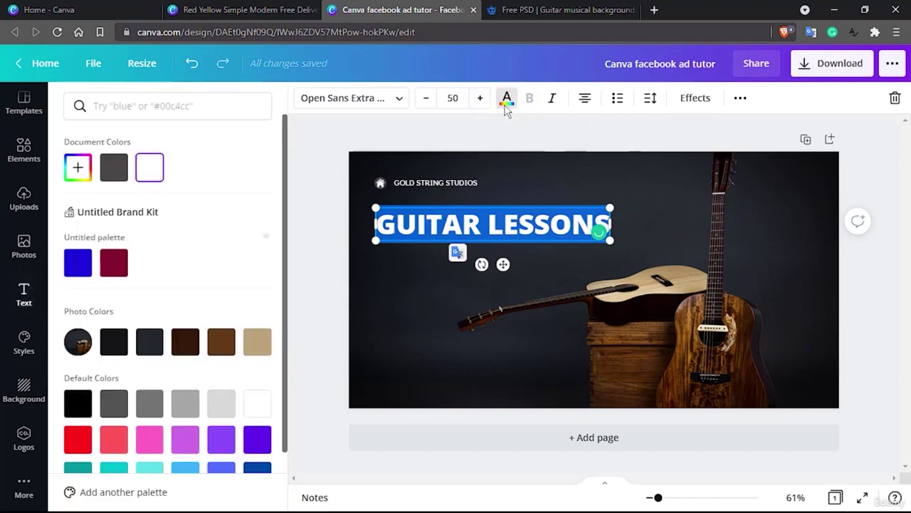
pyautogui.click(552, 196)
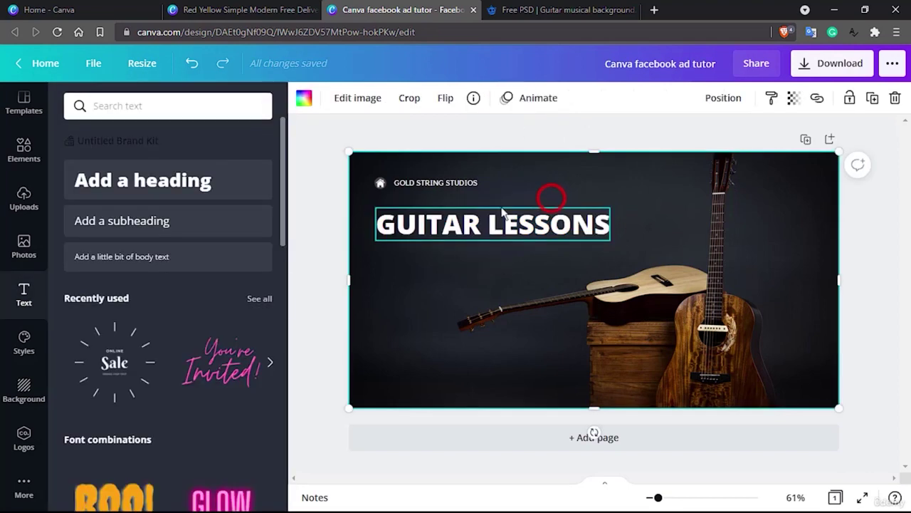
# Colour only the word "GUITAR" in the heading with the medium brown taken from the photo colours
pyautogui.click(437, 224)
pyautogui.doubleClick(438, 225)
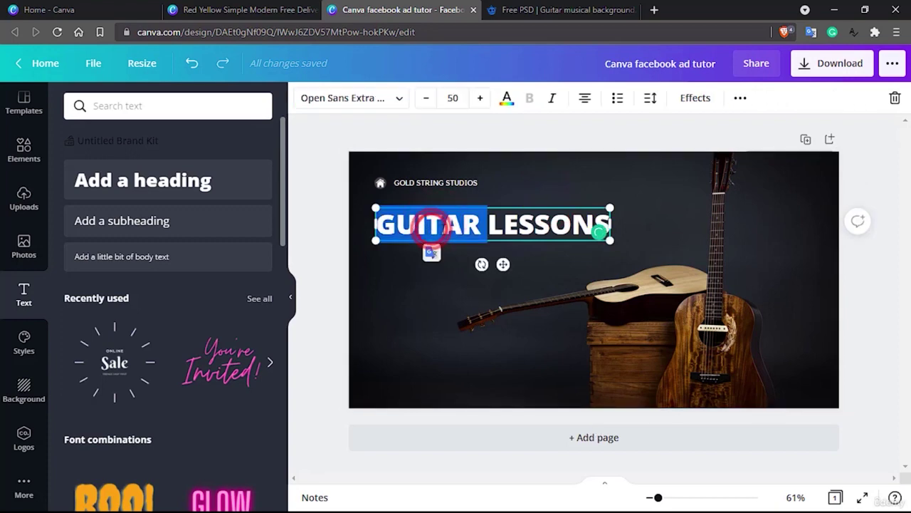
pyautogui.click(507, 97)
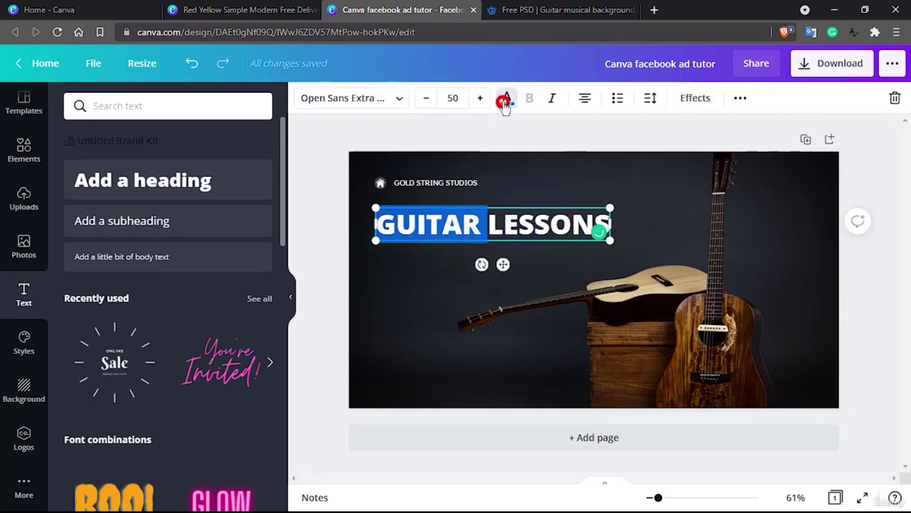
pyautogui.click(221, 341)
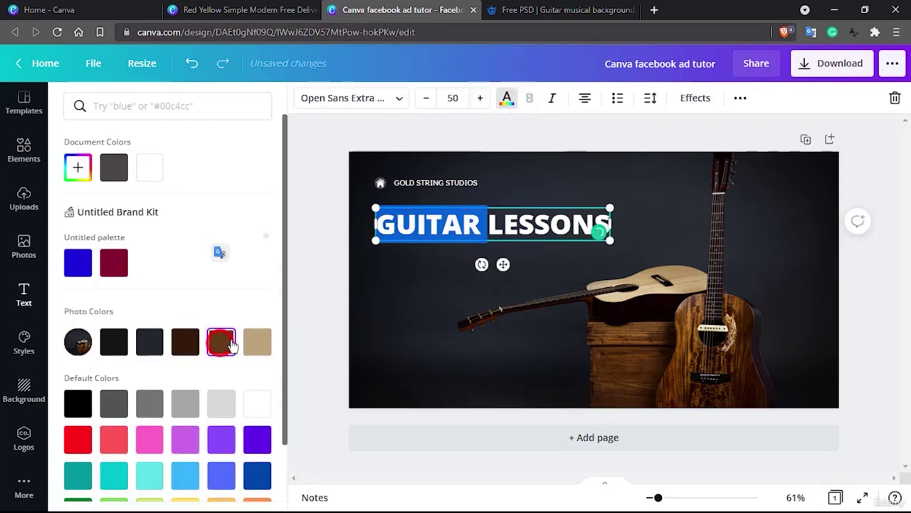
pyautogui.click(397, 296)
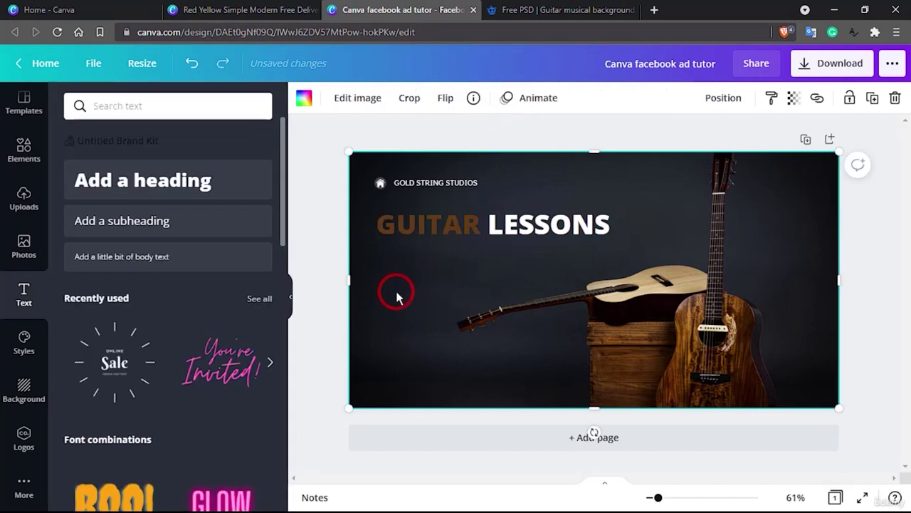
# Colour only the word "GUITAR" in the heading with the tan photo colour #bba179
pyautogui.doubleClick(456, 226)
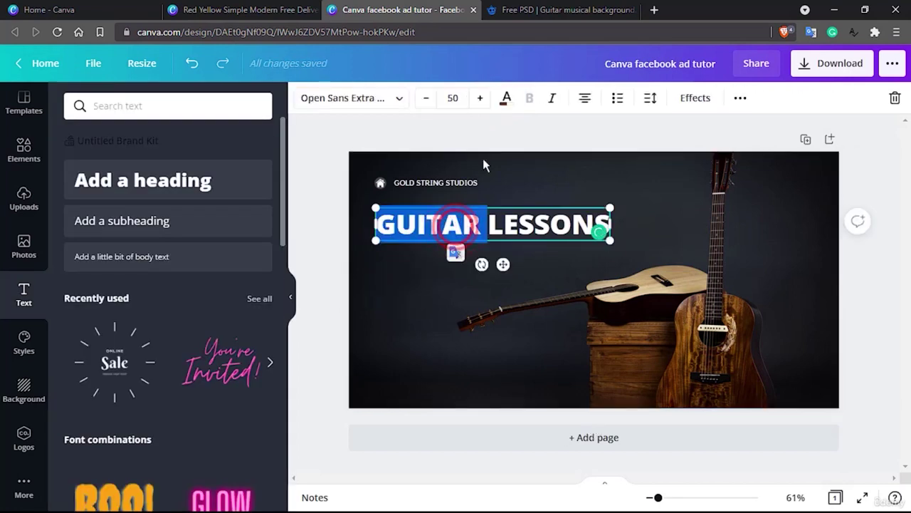
pyautogui.click(506, 97)
pyautogui.click(260, 343)
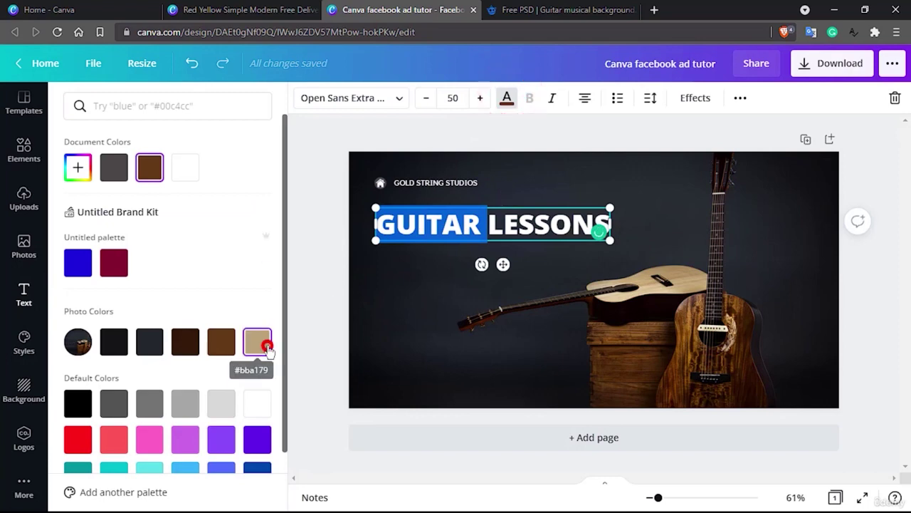
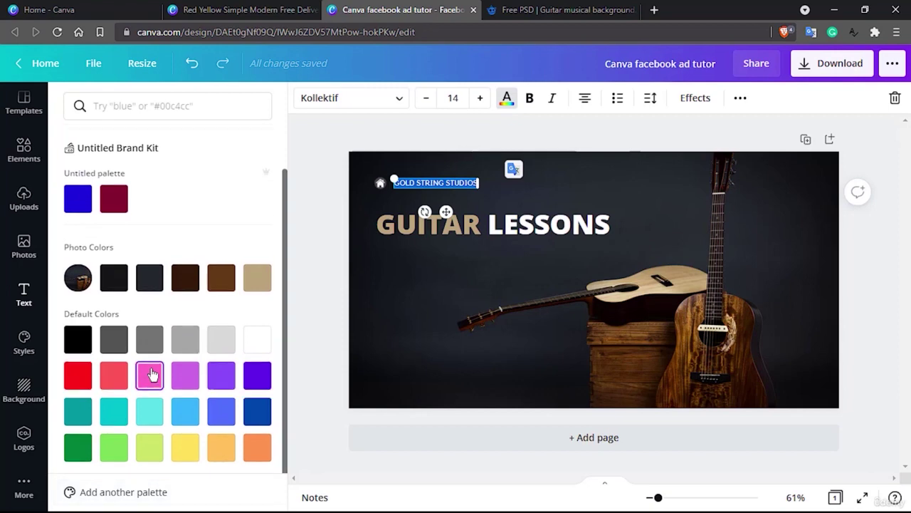
# Try the tan photo colour on the "GOLD STRING STUDIOS" text, and undo the colour change
pyautogui.click(128, 498)
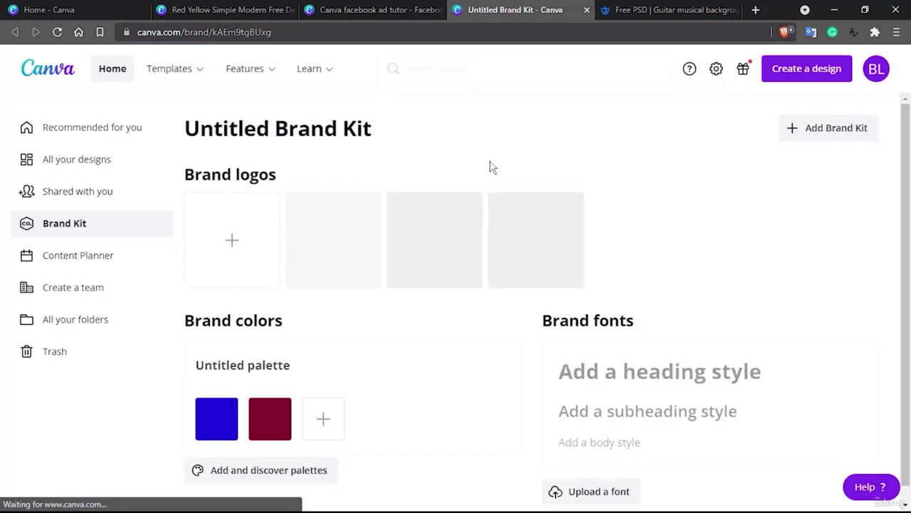
pyautogui.click(586, 10)
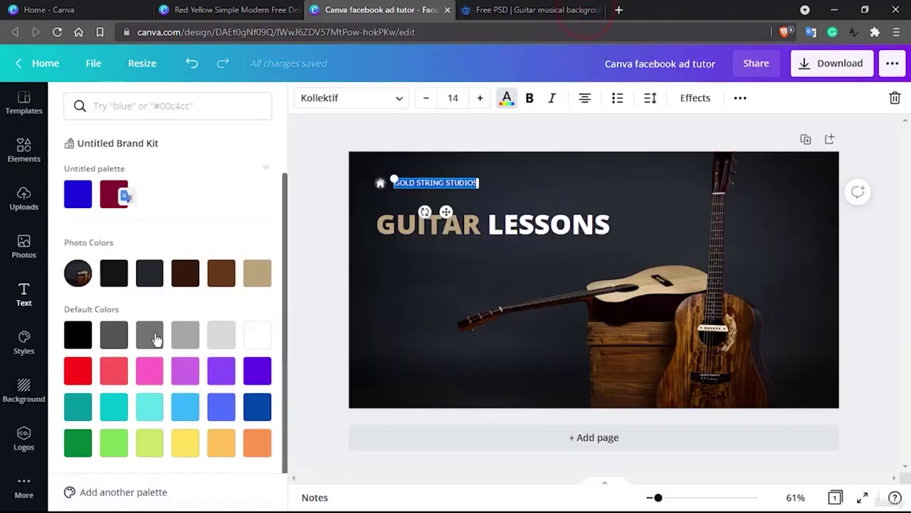
pyautogui.scroll(-1, 156, 341)
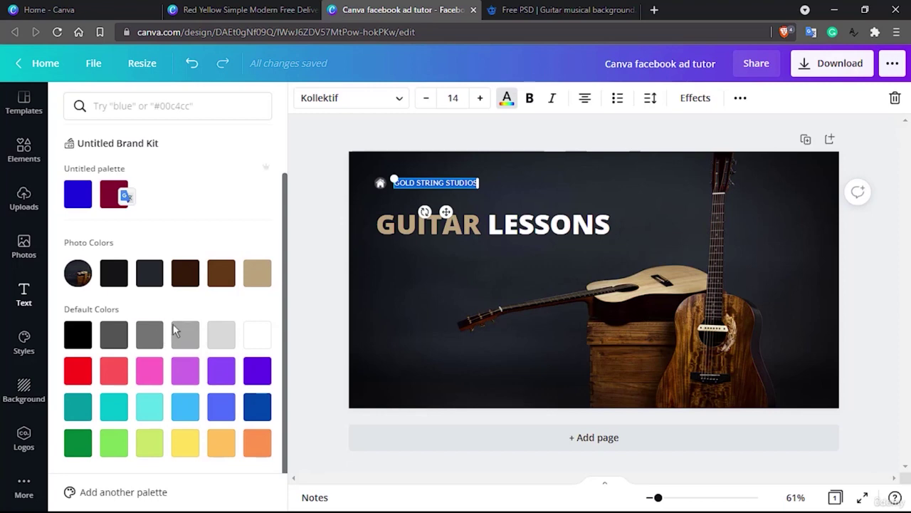
pyautogui.click(257, 273)
pyautogui.click(433, 277)
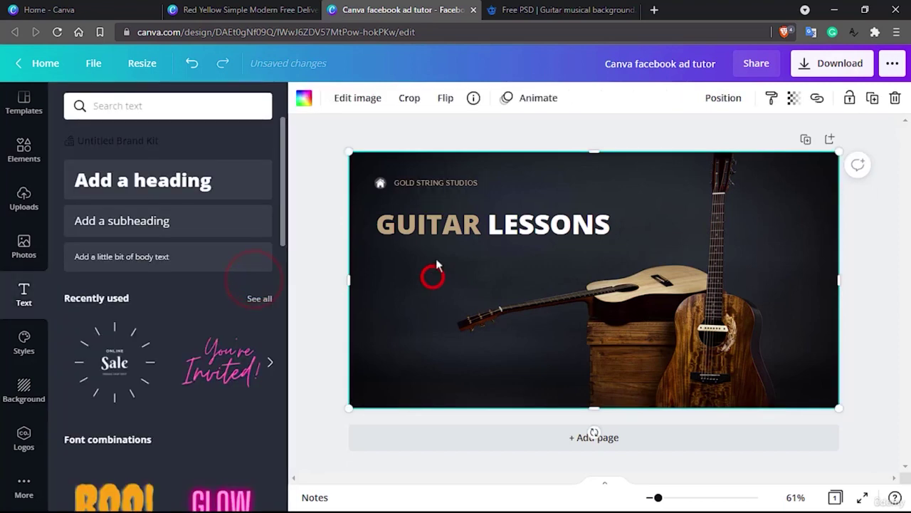
pyautogui.click(458, 273)
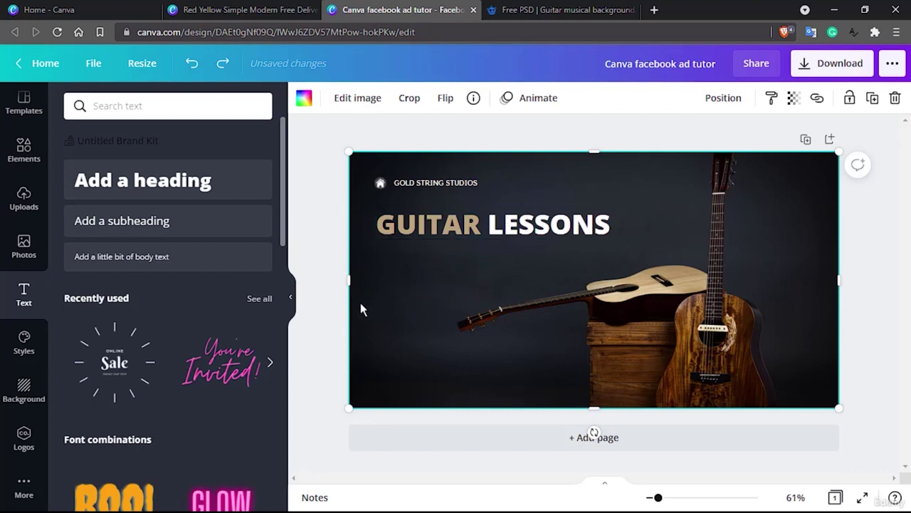
# Search the elements library for "ribbon" and refine the search to "white ribbon"
pyautogui.click(25, 153)
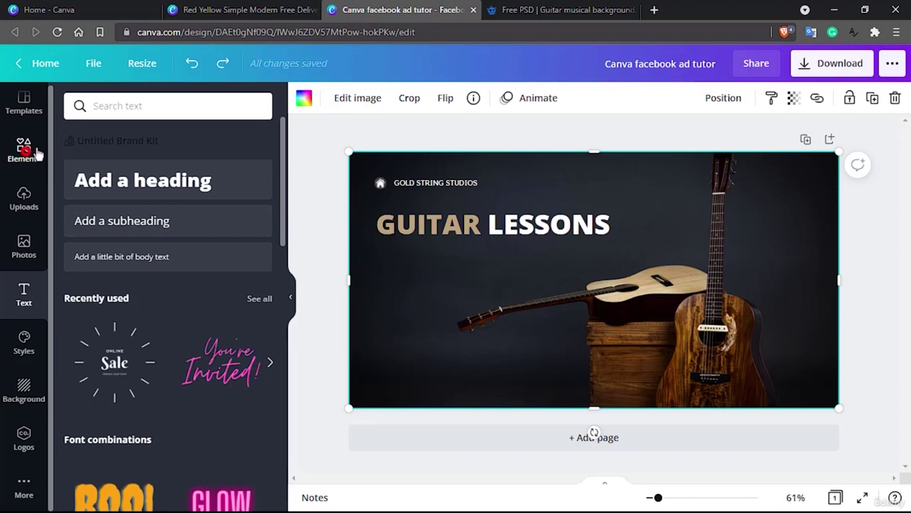
pyautogui.click(154, 104)
pyautogui.tripleClick(154, 105)
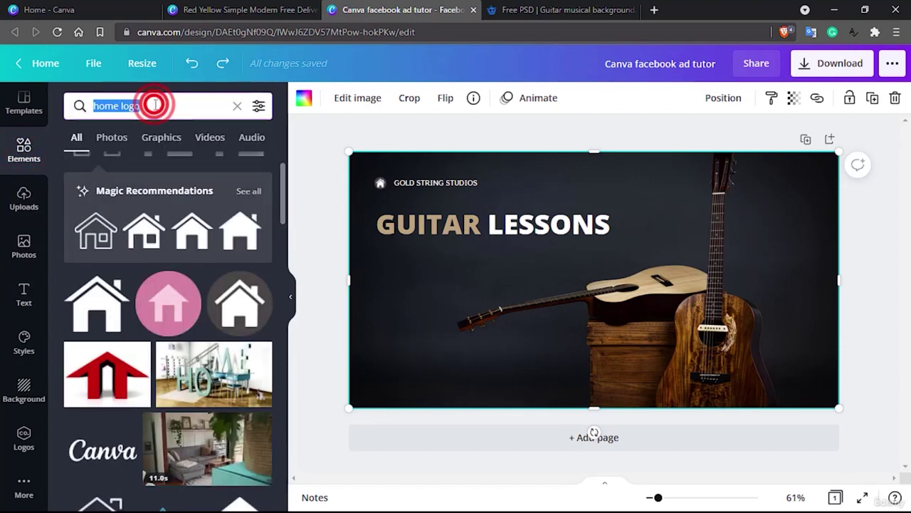
pyautogui.write('ribbon')
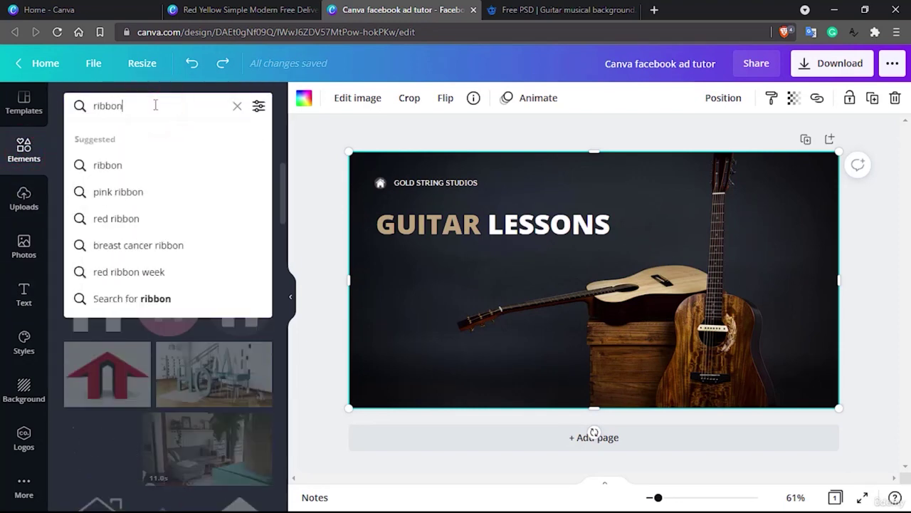
pyautogui.press('Return')
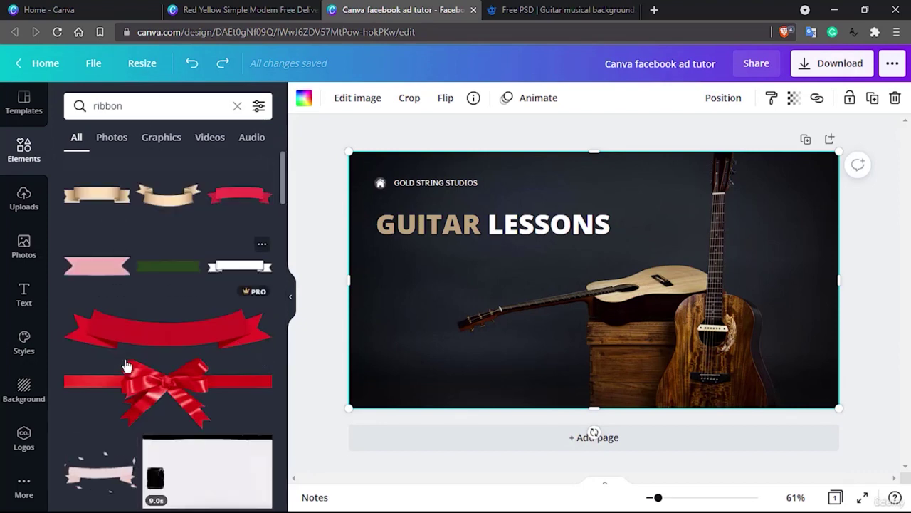
pyautogui.click(92, 106)
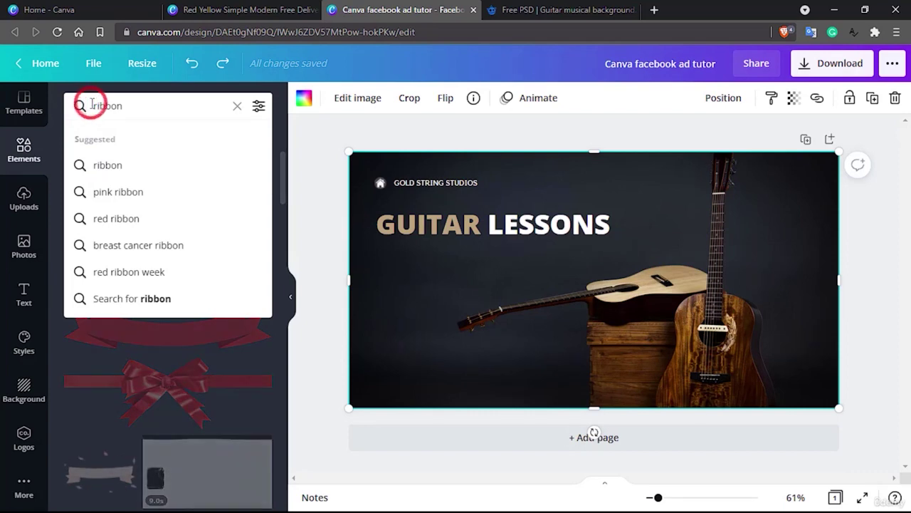
pyautogui.write('white')
pyautogui.press('Return')
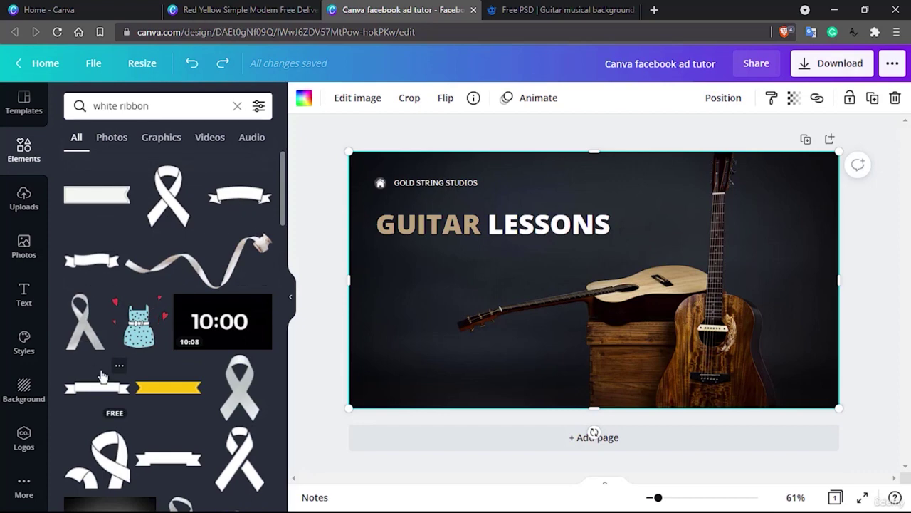
# Place the free white banner ribbon with folded ends directly below the heading, lined up with the heading's left edge
pyautogui.scroll(-4, 84, 396)
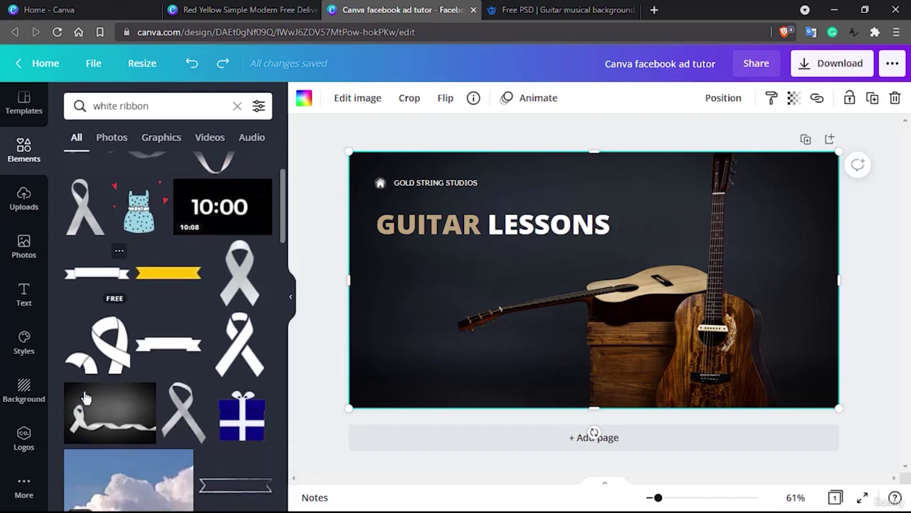
pyautogui.scroll(4, 84, 397)
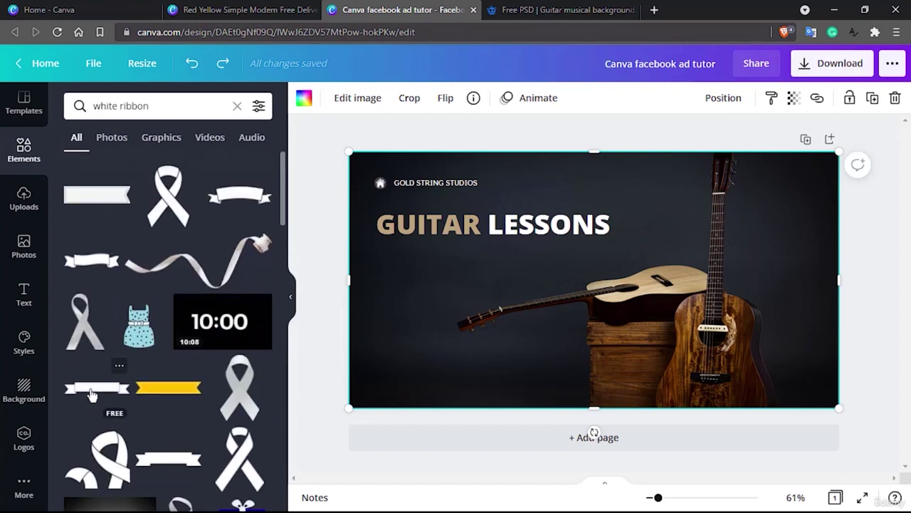
pyautogui.moveTo(90, 394); pyautogui.dragTo(406, 284)
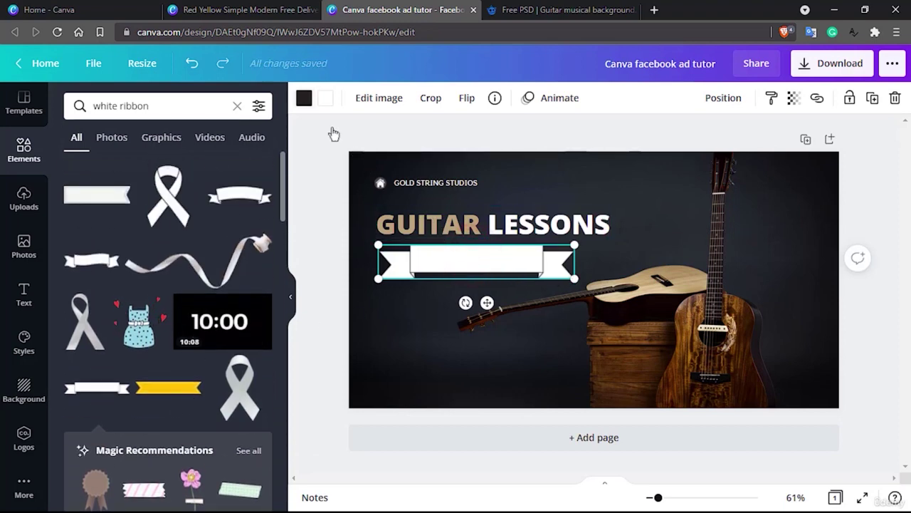
# Recolour the ribbon, changing its dark parts to the document's dark grey and its white parts to the default light grey
pyautogui.click(304, 102)
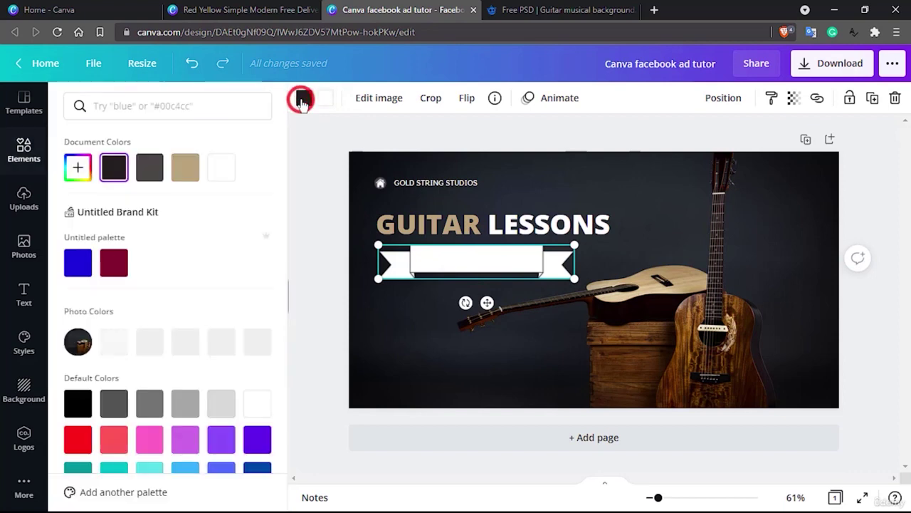
pyautogui.click(151, 172)
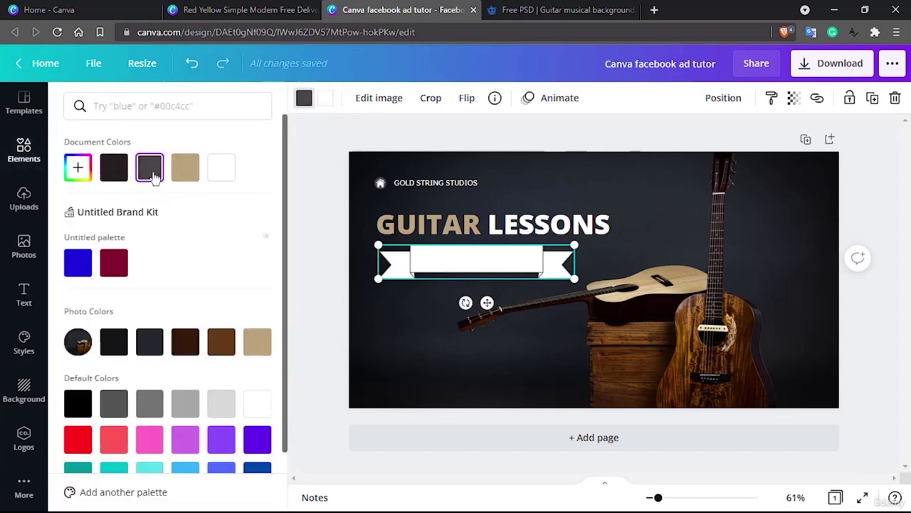
pyautogui.click(327, 100)
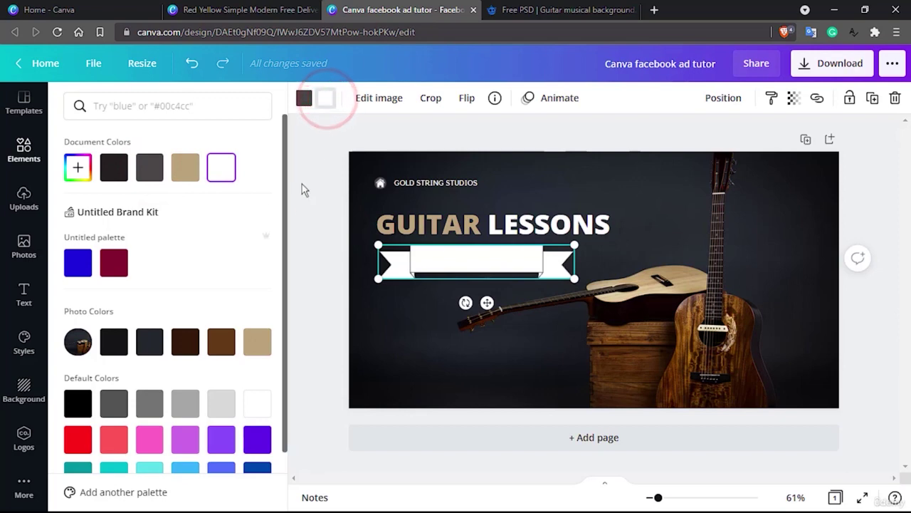
pyautogui.click(230, 415)
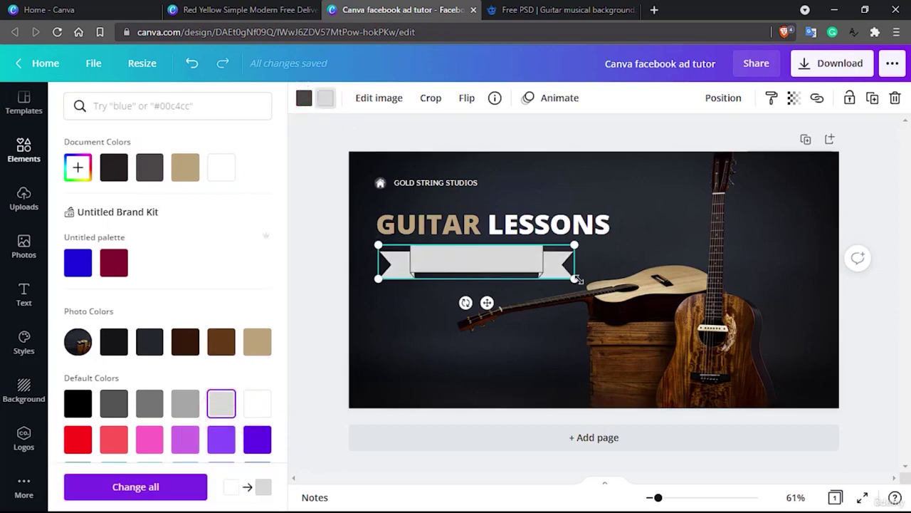
# Shrink the ribbon and shift it toward the middle beneath the "GUITAR LESSONS" heading
pyautogui.moveTo(575, 277); pyautogui.dragTo(501, 266)
pyautogui.moveTo(437, 256); pyautogui.dragTo(474, 256)
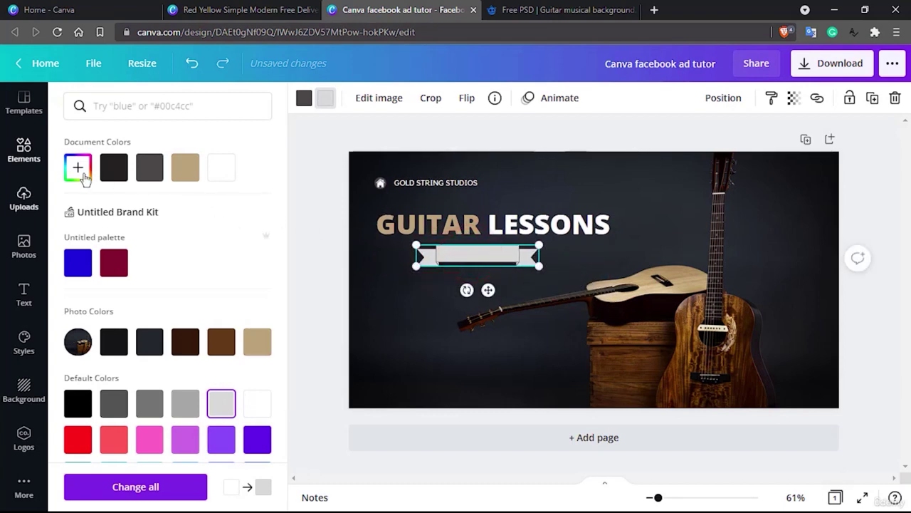
# Add a subheading reading "All Skill levels" just below the ribbon
pyautogui.click(23, 292)
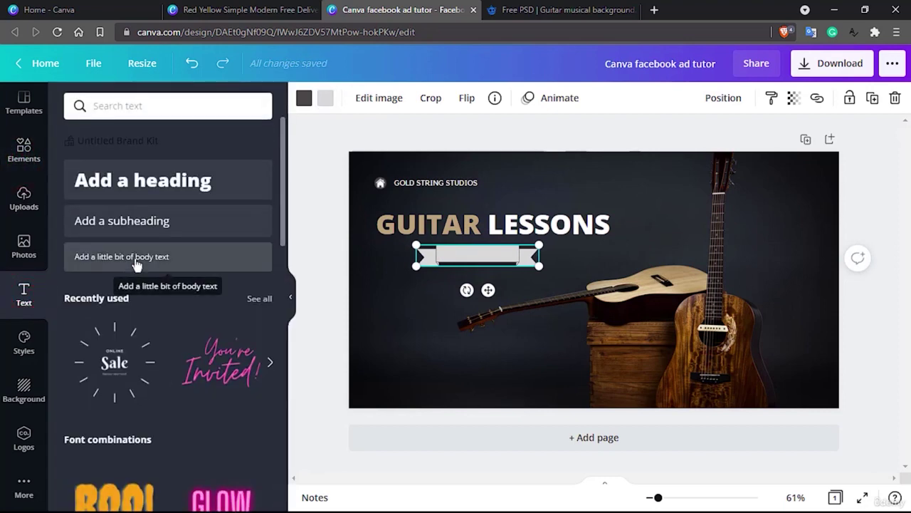
pyautogui.click(133, 215)
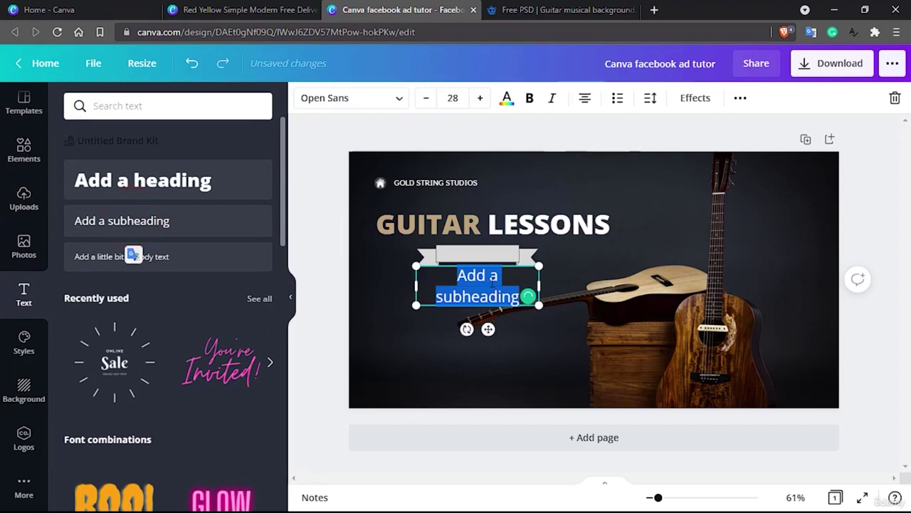
pyautogui.write('All Skill')
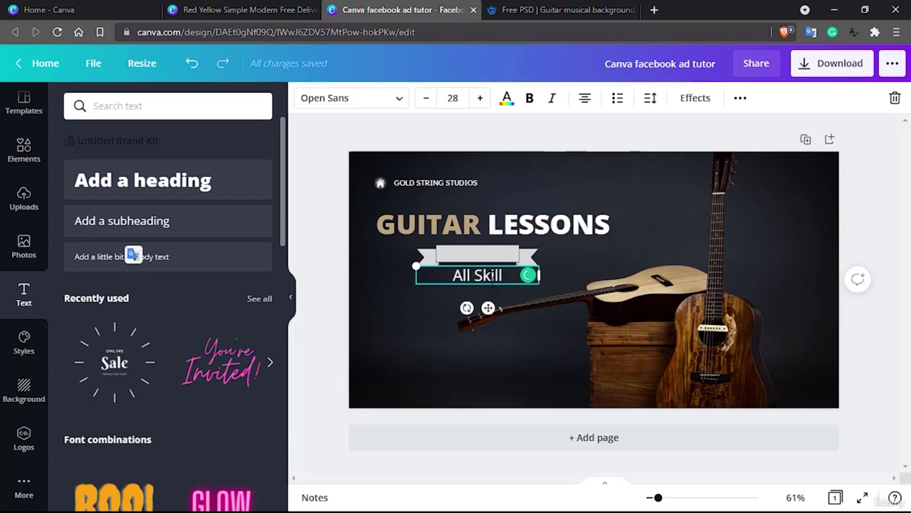
pyautogui.write('levels')
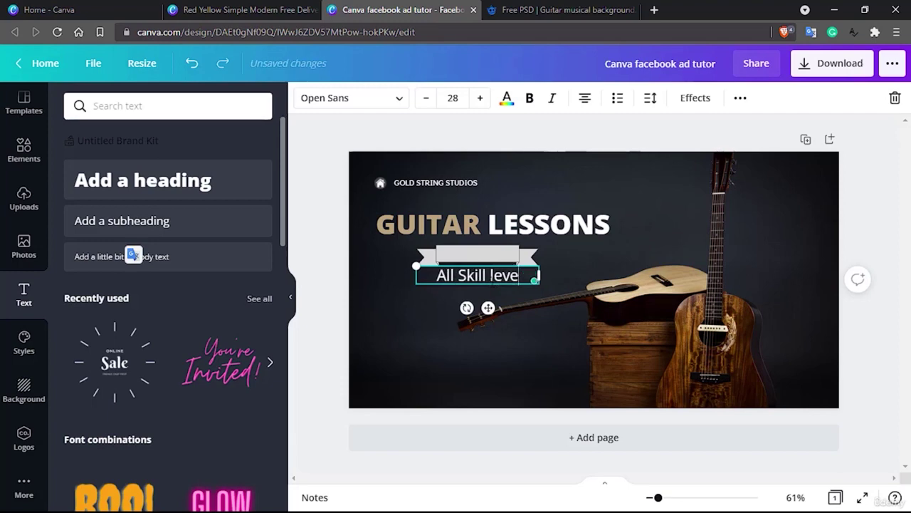
pyautogui.click(572, 262)
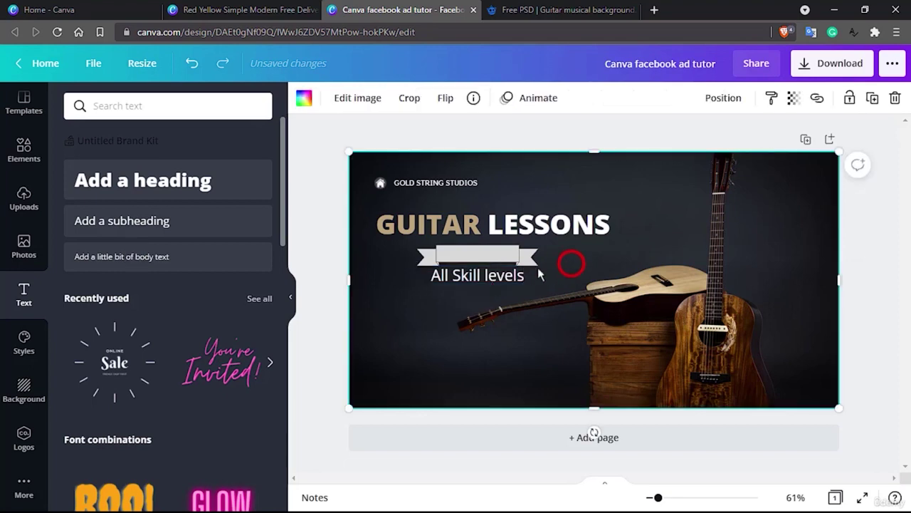
# Try the "All Skill levels" text on top of the ribbon, and move it back off below the ribbon
pyautogui.click(466, 276)
pyautogui.moveTo(466, 276); pyautogui.dragTo(470, 255)
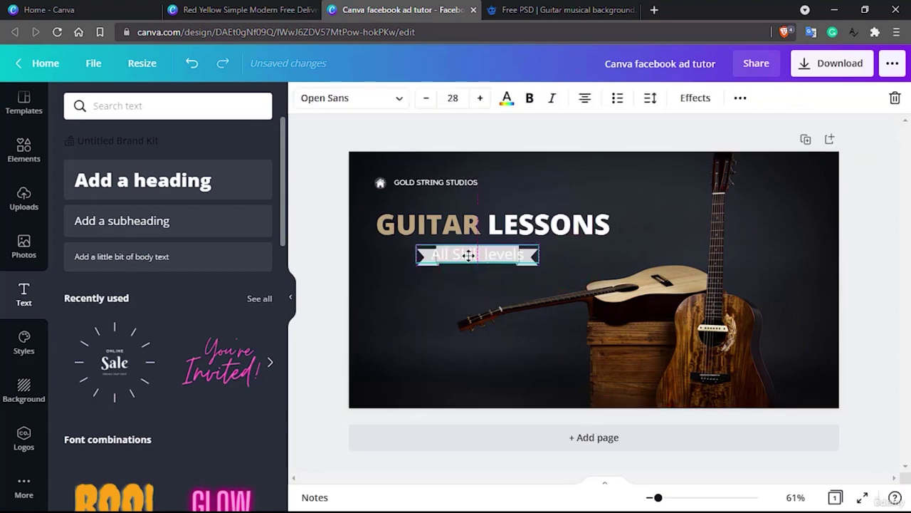
pyautogui.click(400, 287)
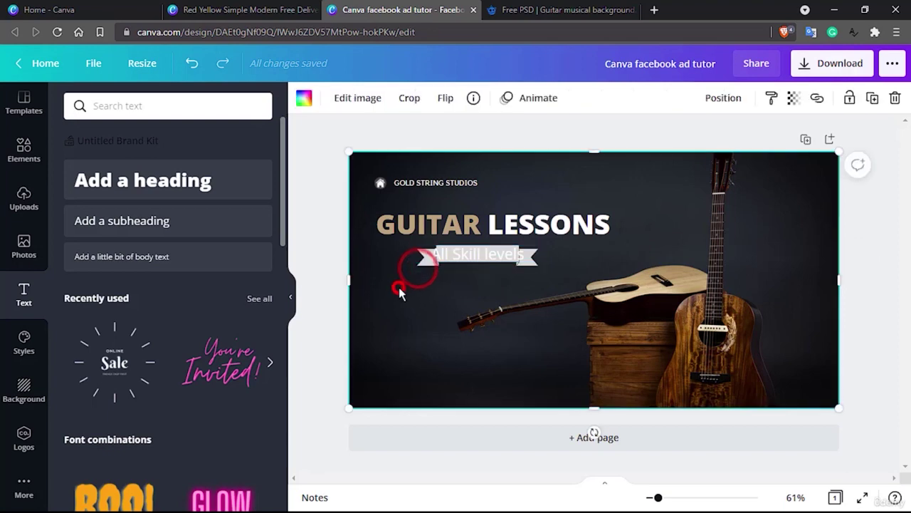
pyautogui.moveTo(466, 249); pyautogui.dragTo(477, 273)
# Delete the ribbon after trying a larger size, and move the "All Skill levels" text up directly under the heading
pyautogui.click(472, 253)
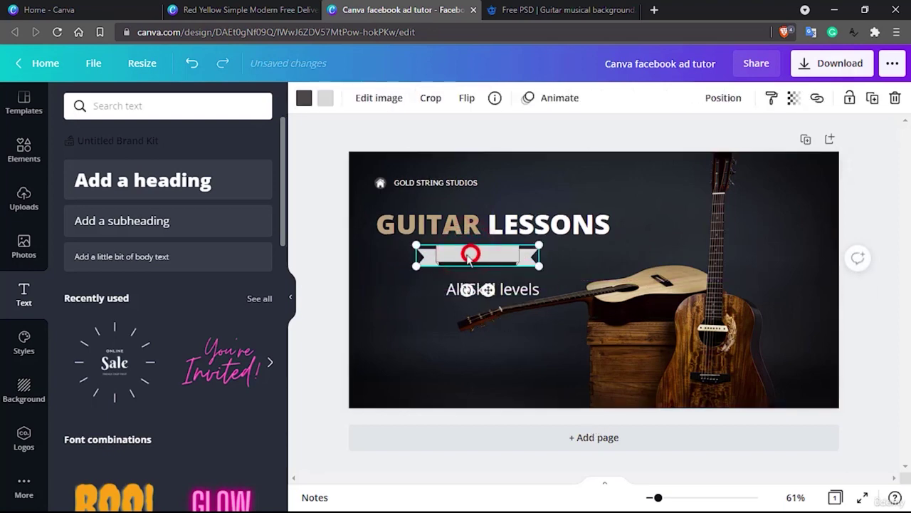
pyautogui.moveTo(417, 266); pyautogui.dragTo(395, 272)
pyautogui.moveTo(540, 268); pyautogui.dragTo(581, 274)
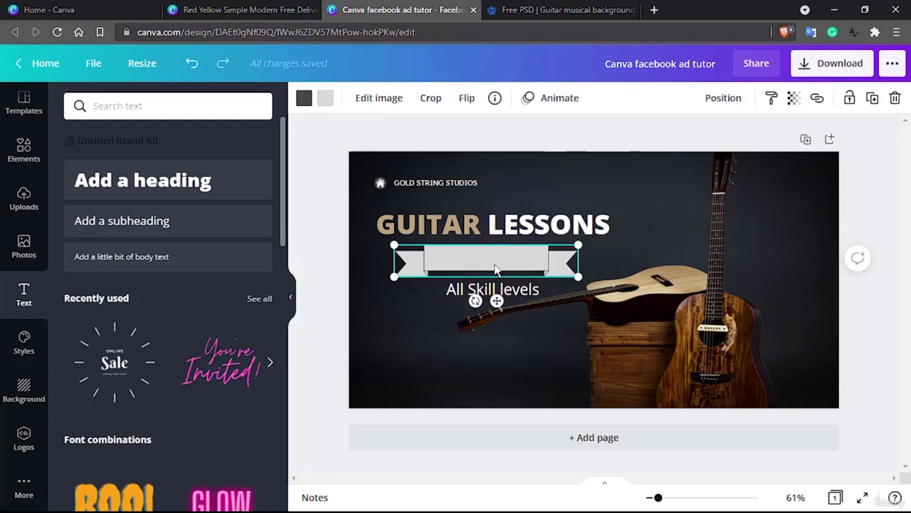
pyautogui.press('Delete')
pyautogui.moveTo(491, 290); pyautogui.dragTo(477, 250)
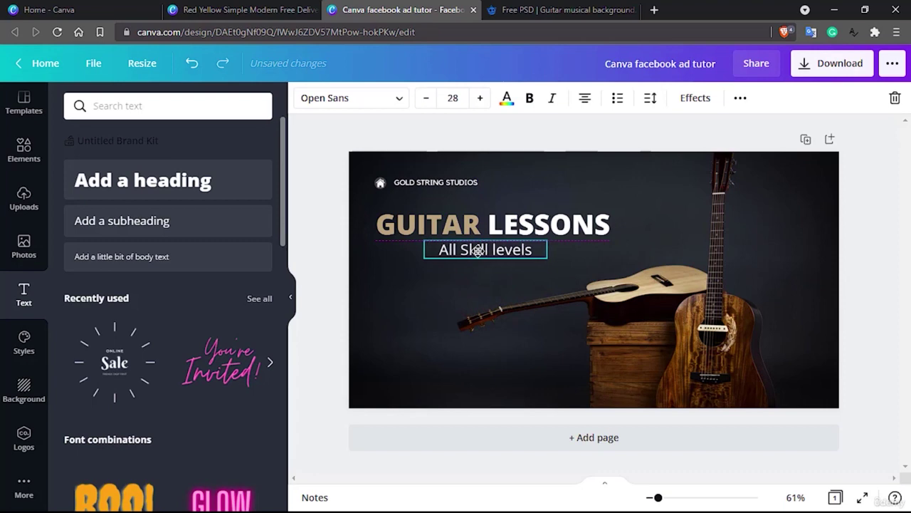
# Try the Knewave font on the "GUITAR LESSONS" heading, and return it to Open Sans Extra Bold
pyautogui.click(455, 222)
pyautogui.click(455, 222)
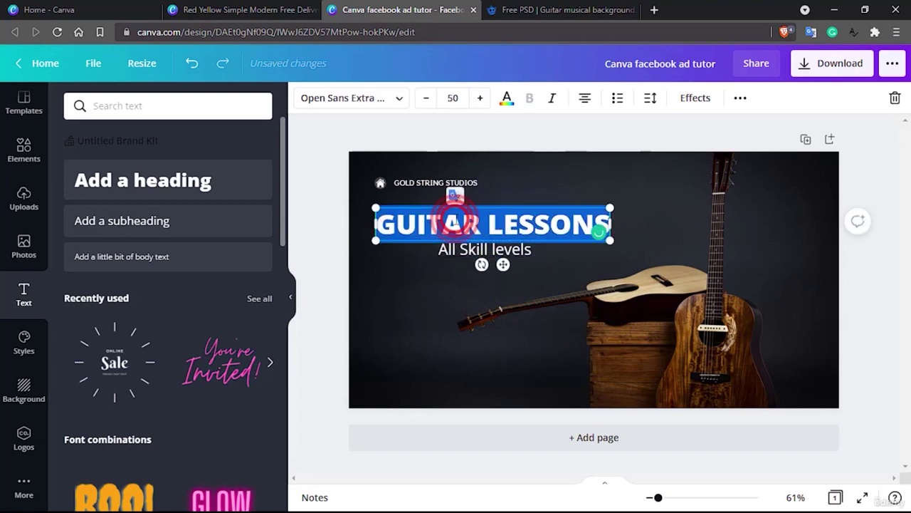
pyautogui.click(399, 100)
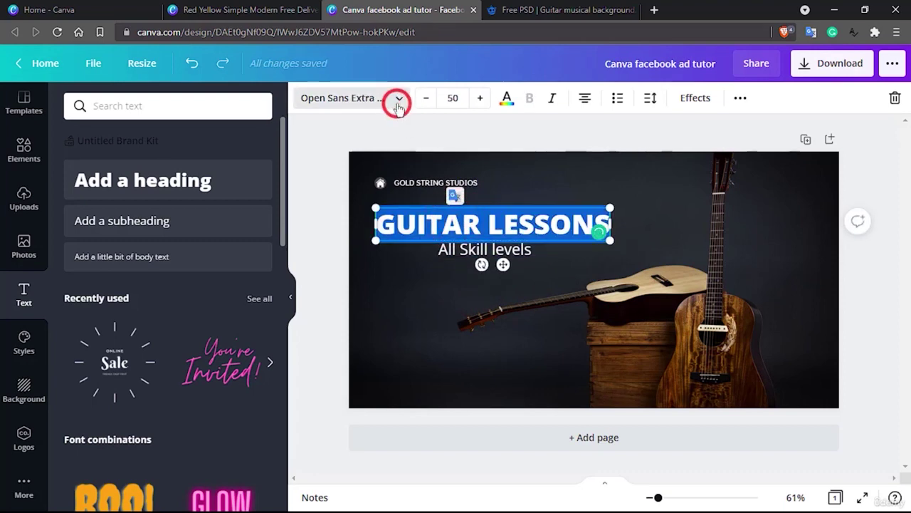
pyautogui.click(84, 244)
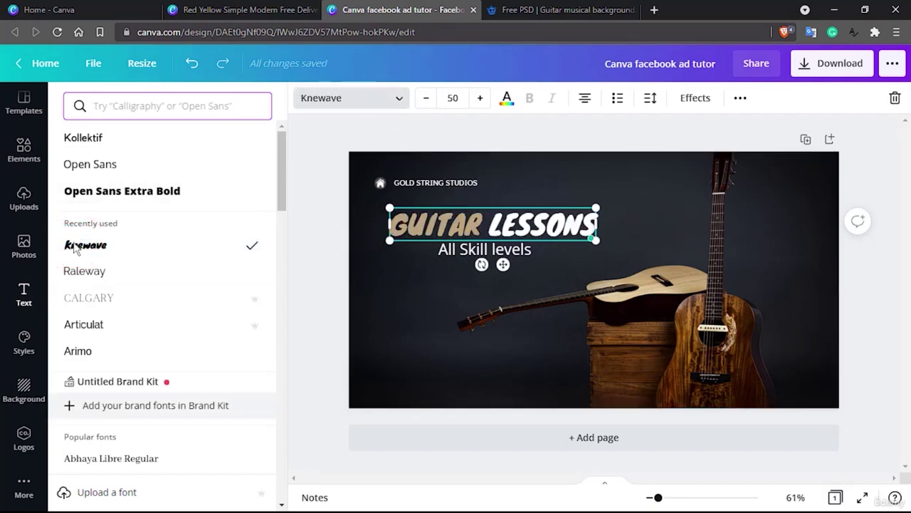
pyautogui.click(143, 192)
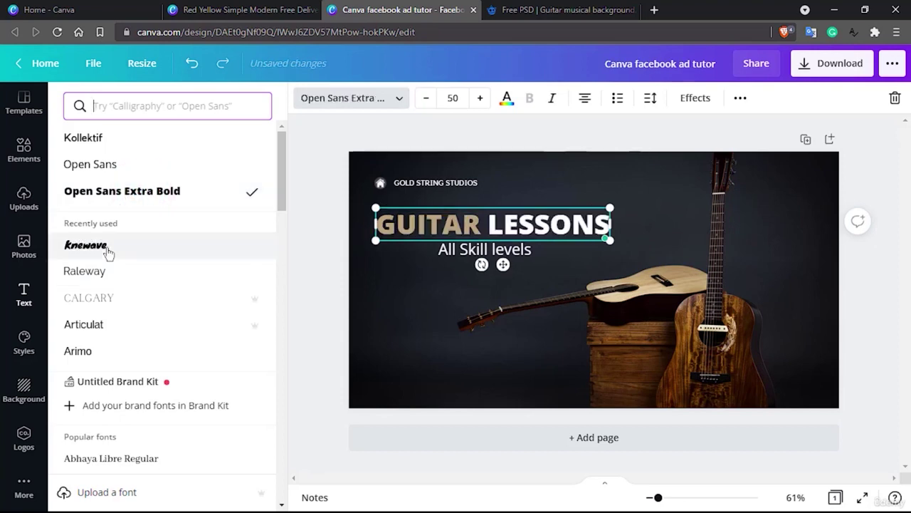
# Try Raleway and Archivo Black on the "GUITAR LESSONS" heading, and restore Open Sans Extra Bold
pyautogui.click(103, 278)
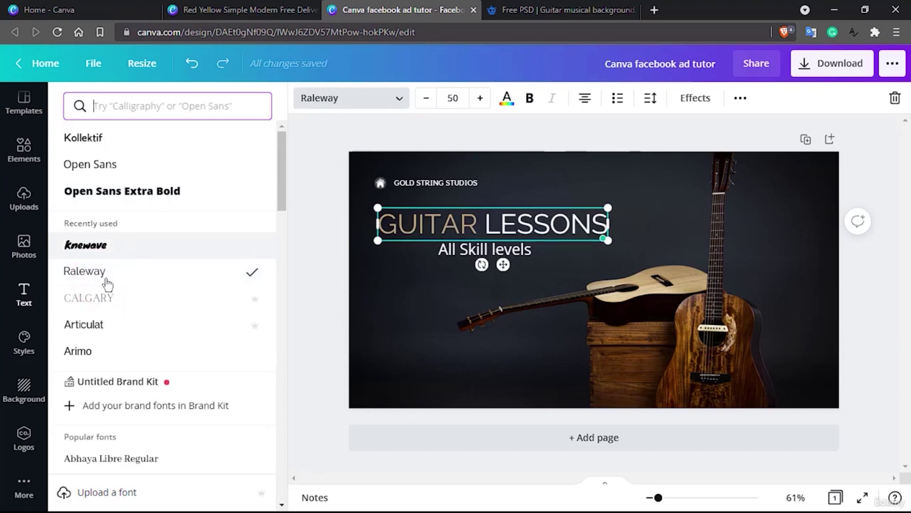
pyautogui.scroll(-10, 165, 366)
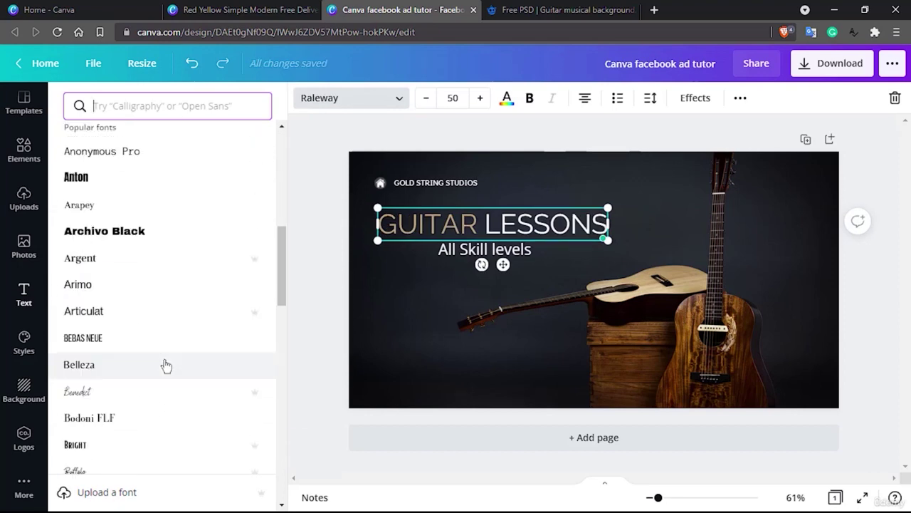
pyautogui.click(149, 248)
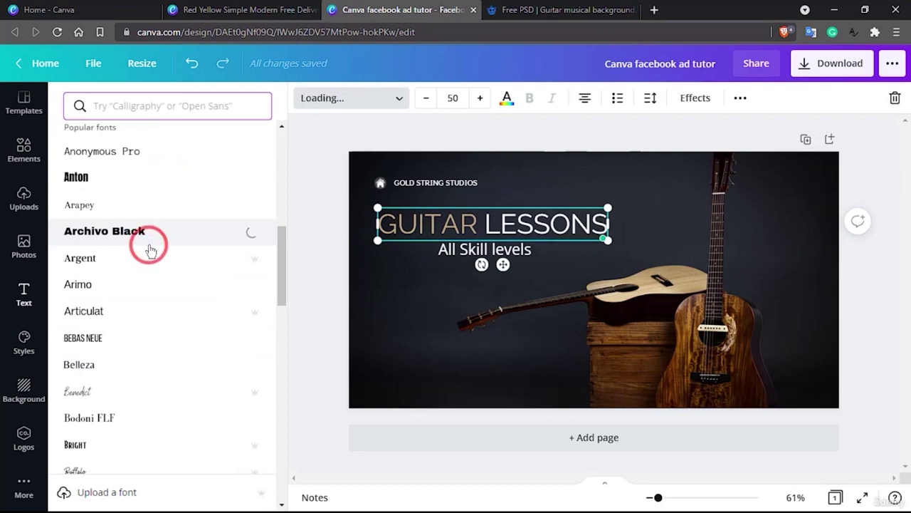
pyautogui.scroll(3, 165, 301)
pyautogui.scroll(2, 164, 299)
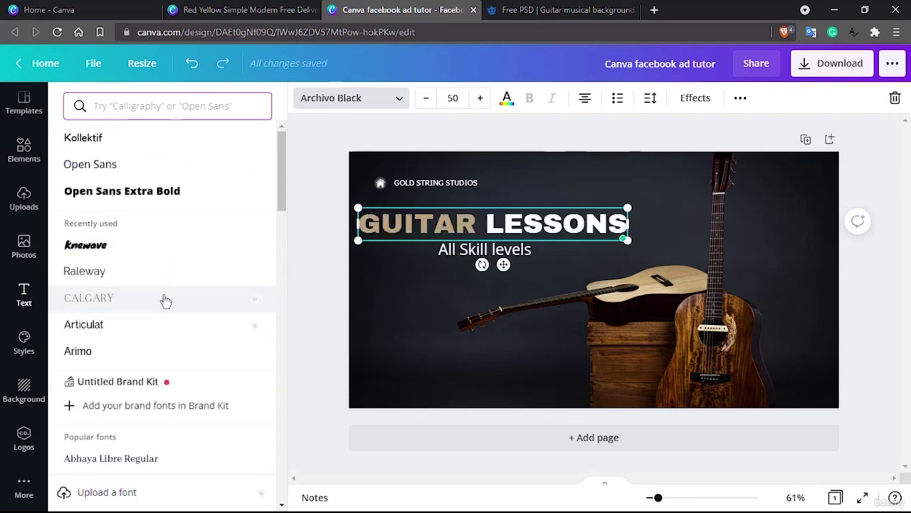
pyautogui.click(131, 192)
# Compare the heading once more in Knewave, and set it back to Open Sans Extra Bold
pyautogui.click(117, 253)
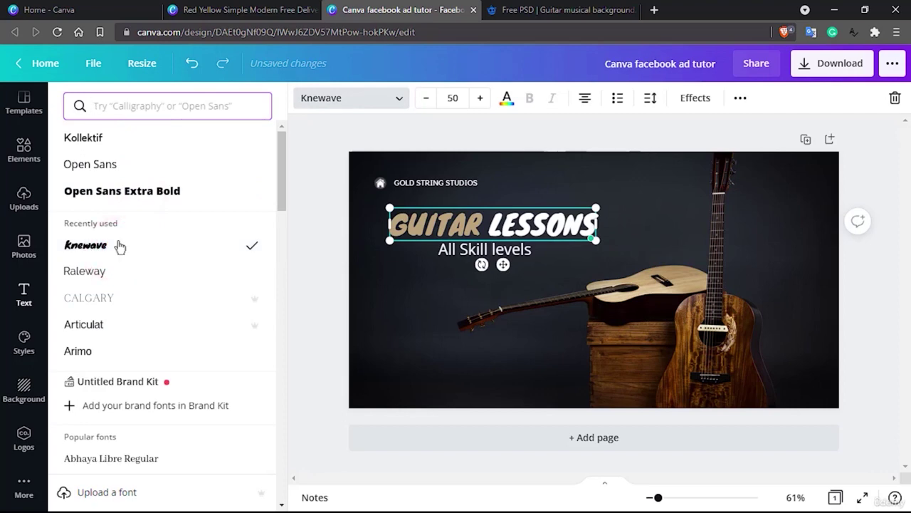
pyautogui.click(126, 194)
pyautogui.click(455, 266)
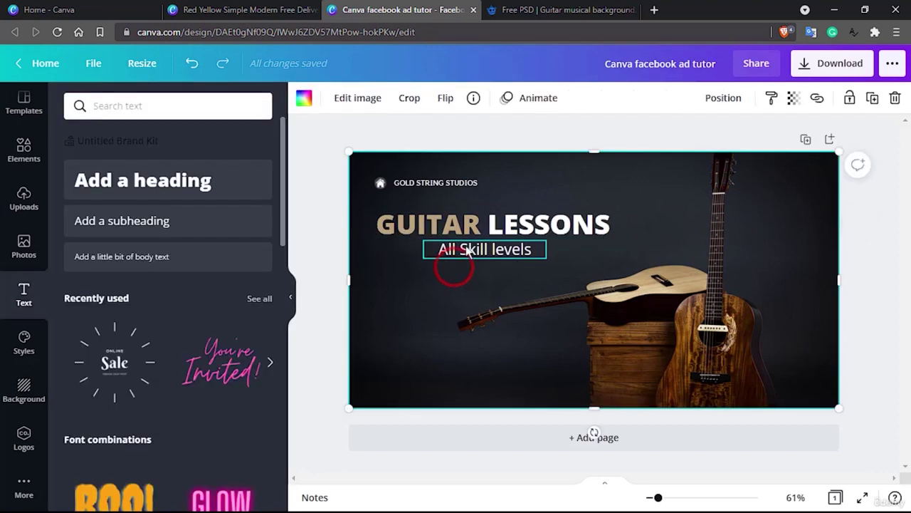
# Change the font of the "All Skill levels" subheading to Raleway
pyautogui.click(465, 246)
pyautogui.moveTo(440, 249); pyautogui.dragTo(535, 250)
pyautogui.click(403, 97)
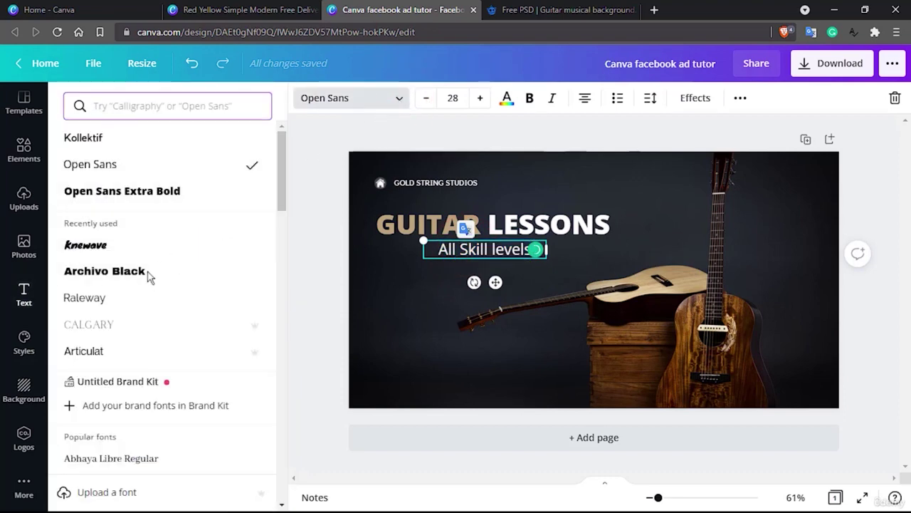
pyautogui.click(82, 299)
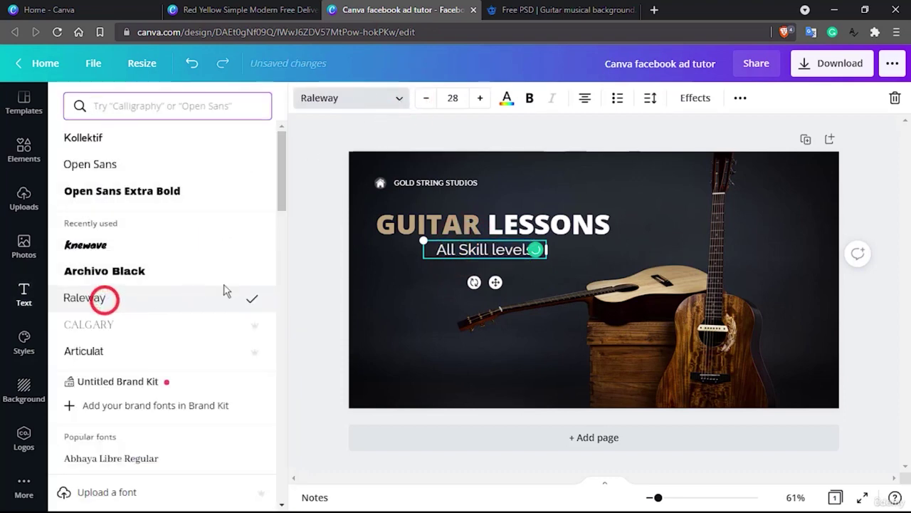
# Reduce the "All Skill levels" text to font size 24 and move it slightly lower beneath the heading
pyautogui.click(475, 249)
pyautogui.doubleClick(474, 249)
pyautogui.click(445, 249)
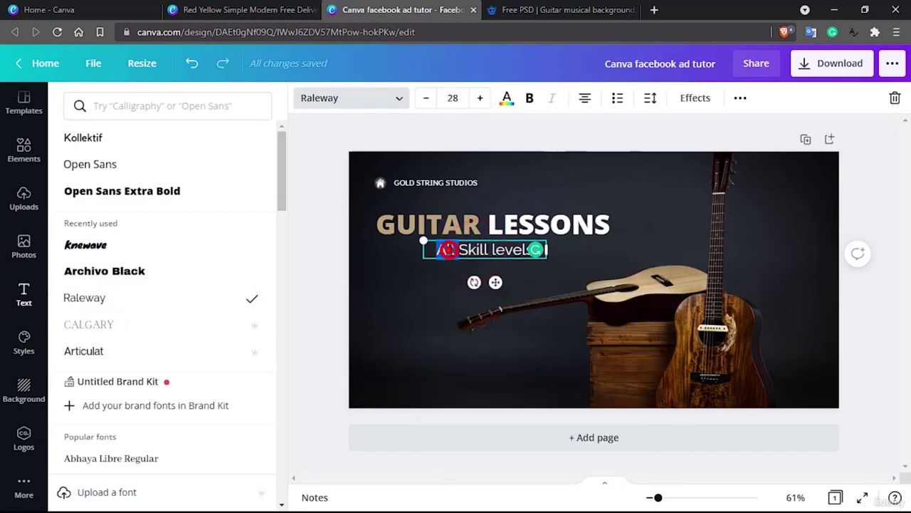
pyautogui.tripleClick(444, 249)
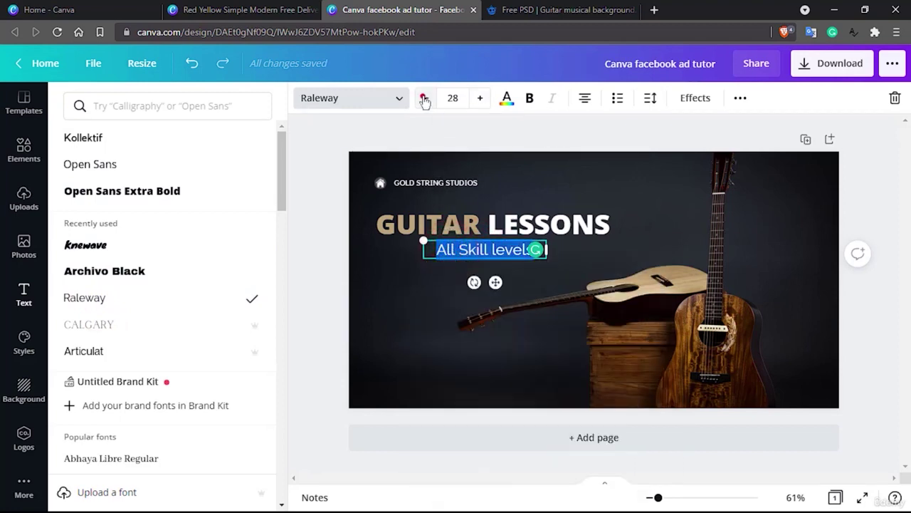
pyautogui.click(423, 98)
pyautogui.click(424, 97)
pyautogui.click(424, 98)
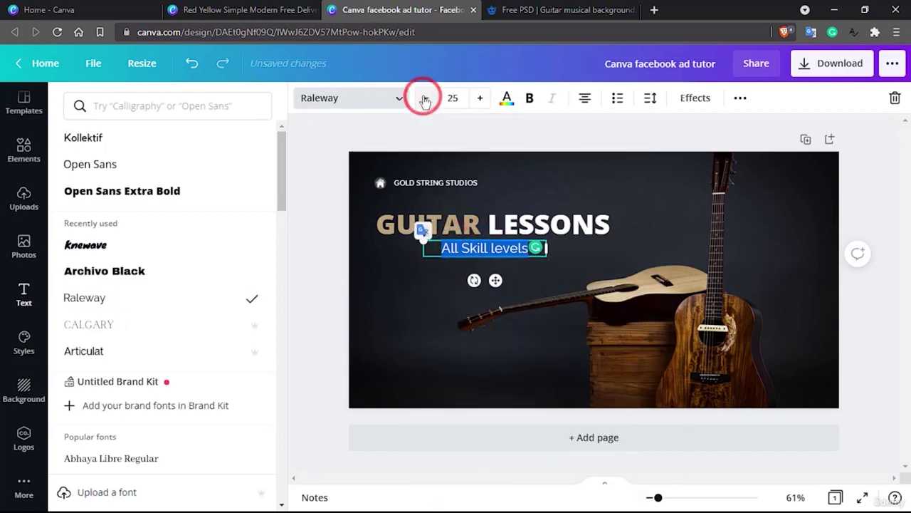
pyautogui.click(424, 98)
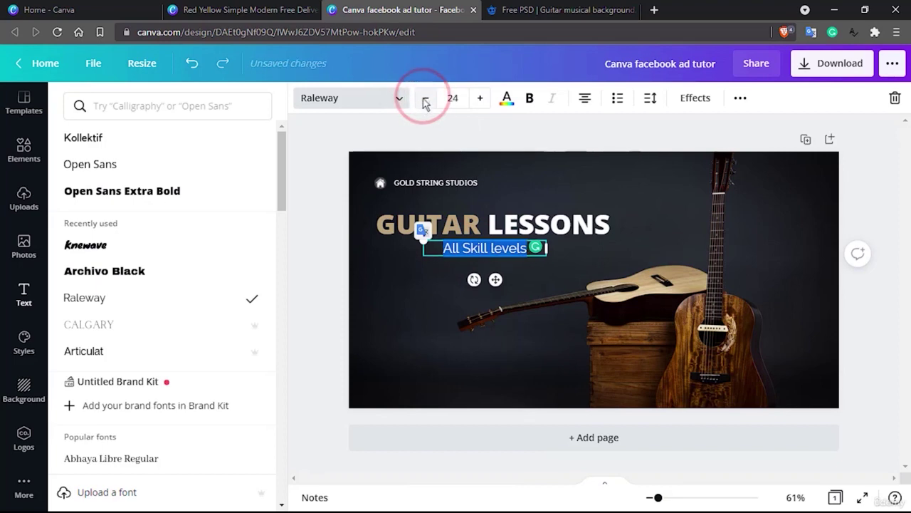
pyautogui.click(400, 284)
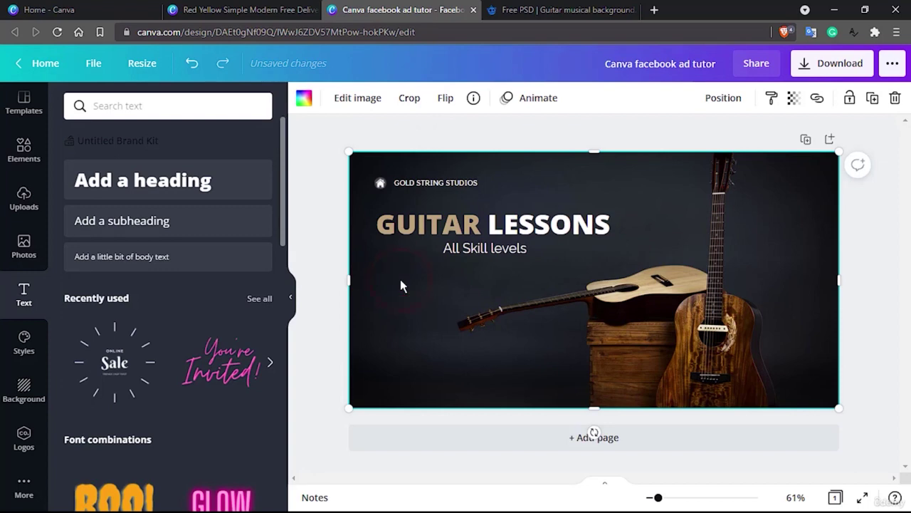
pyautogui.click(472, 253)
pyautogui.moveTo(469, 256); pyautogui.dragTo(468, 252)
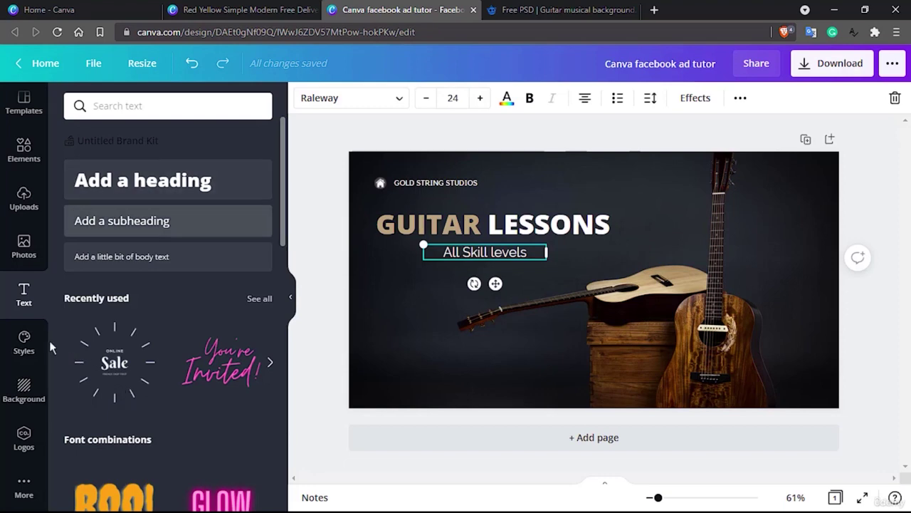
# Check the layout of the red acoustic guitar ad in its own design, and search the guitar lessons ad's elements library for "rectangle"
pyautogui.click(280, 6)
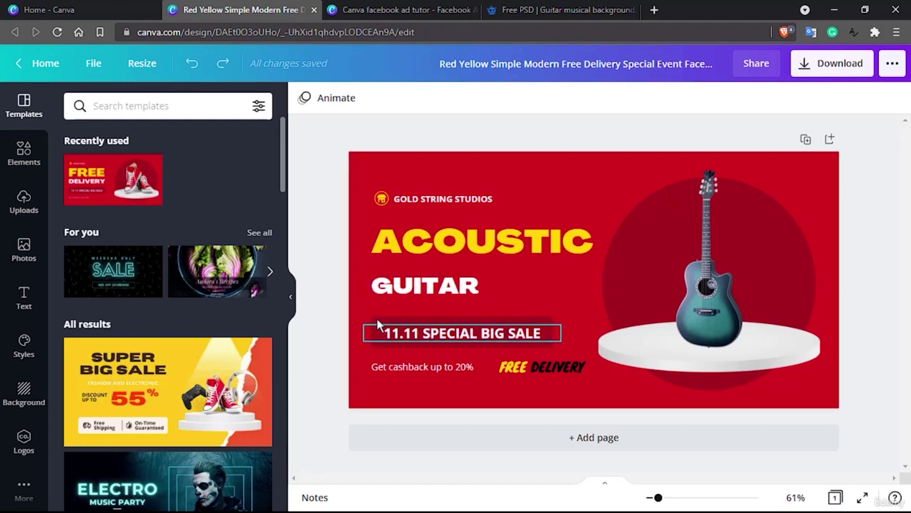
pyautogui.click(398, 10)
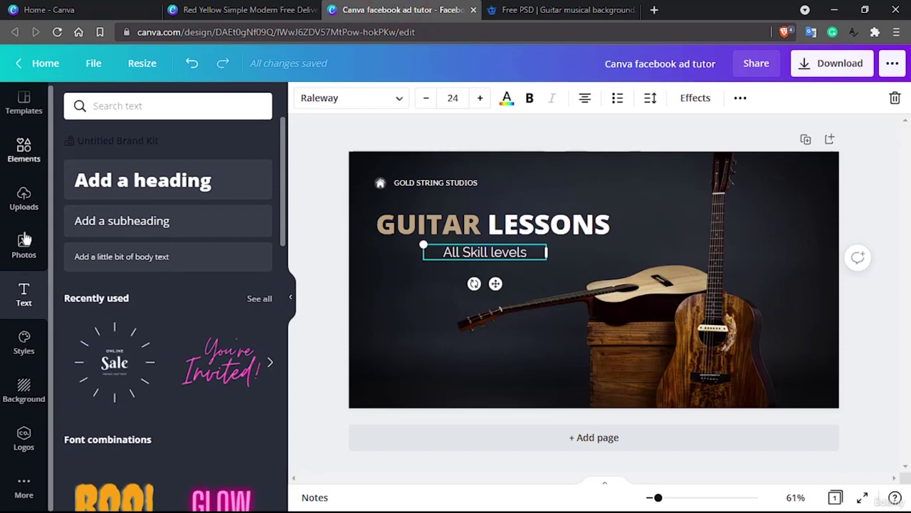
pyautogui.click(25, 153)
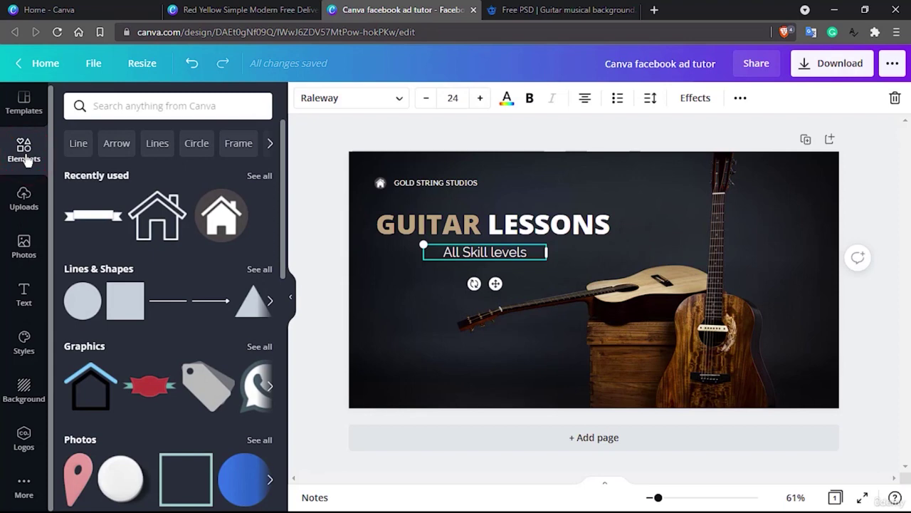
pyautogui.click(122, 105)
pyautogui.write('re')
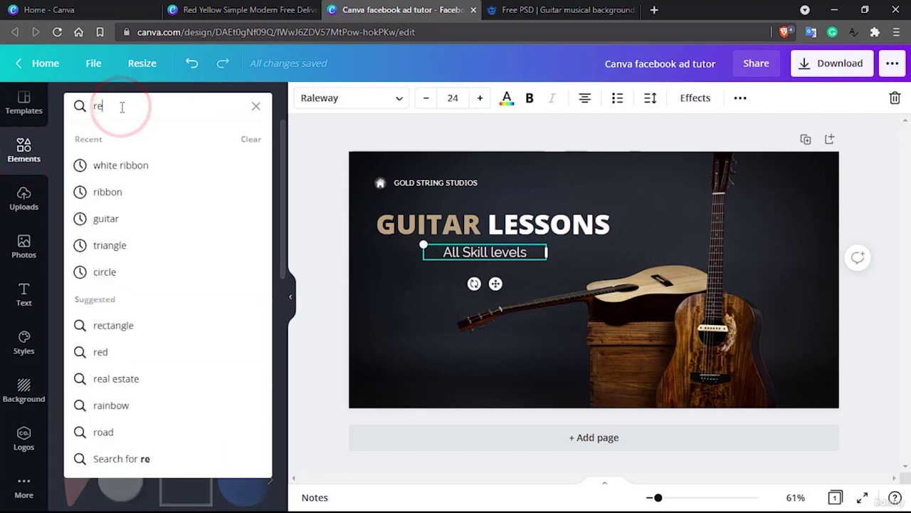
pyautogui.write('ctangle')
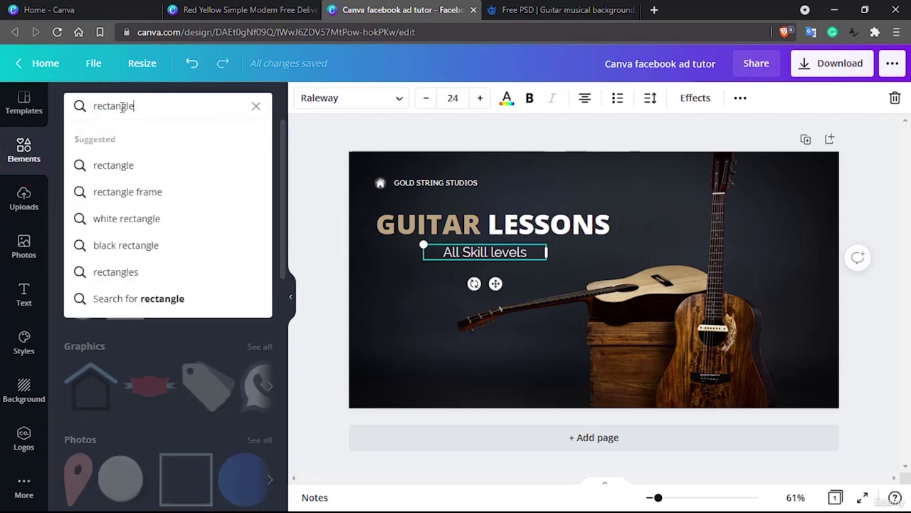
pyautogui.press('Return')
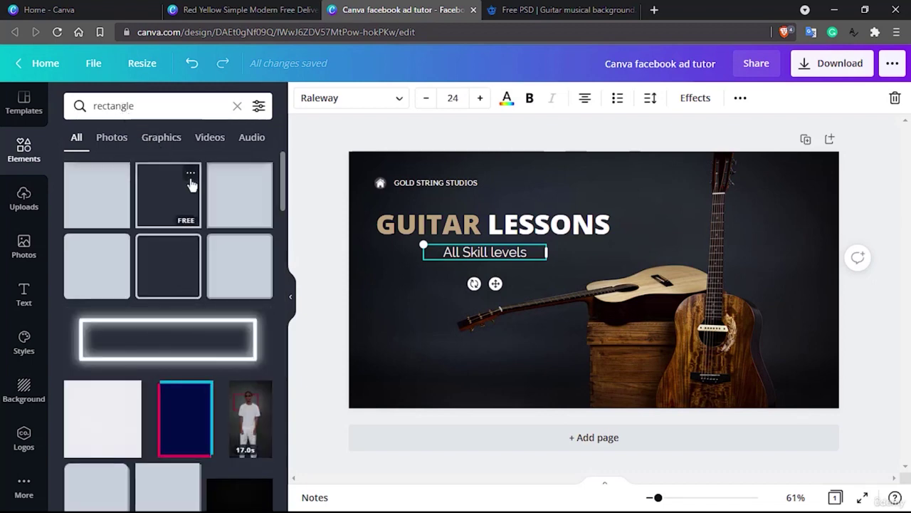
# Look through the rectangle elements and place the plain filled square on the page beneath the "All Skill levels" text
pyautogui.scroll(-1, 106, 317)
pyautogui.scroll(-4, 135, 345)
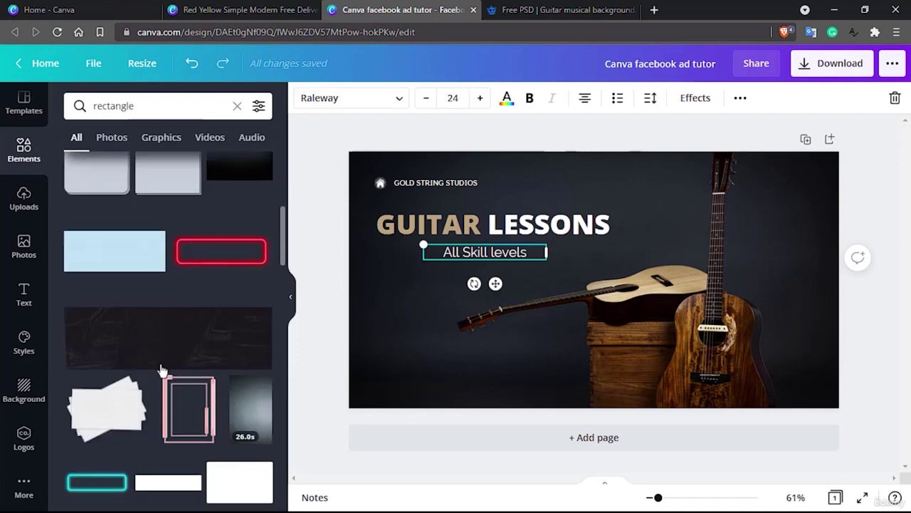
pyautogui.scroll(-2, 179, 386)
pyautogui.scroll(-3, 180, 387)
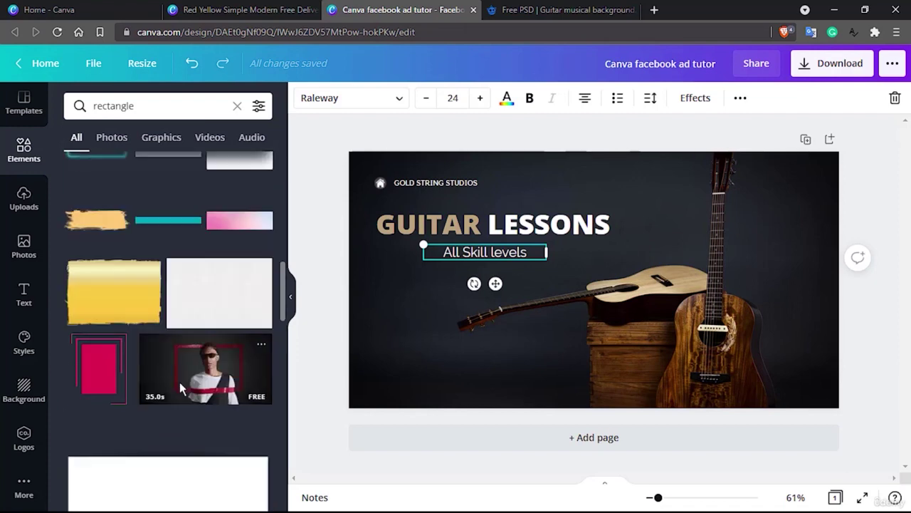
pyautogui.scroll(-8, 179, 381)
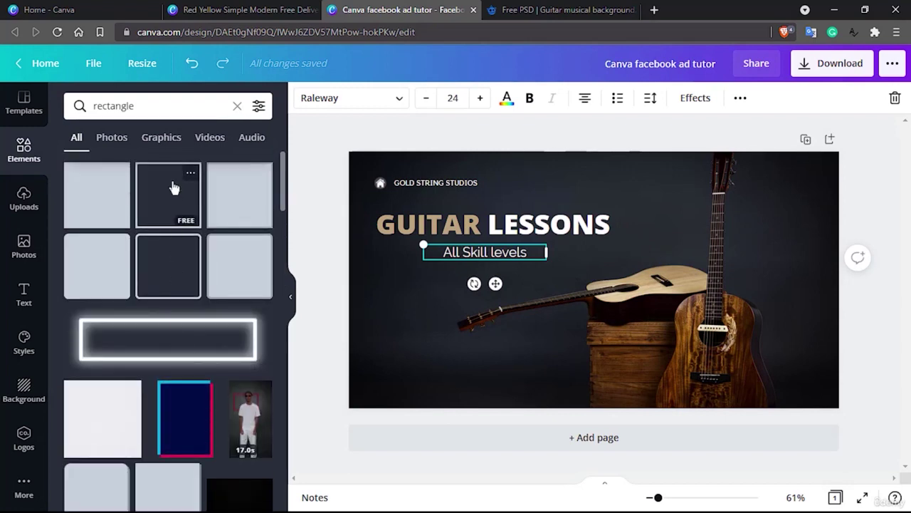
pyautogui.scroll(-2, 130, 262)
pyautogui.scroll(-1, 130, 262)
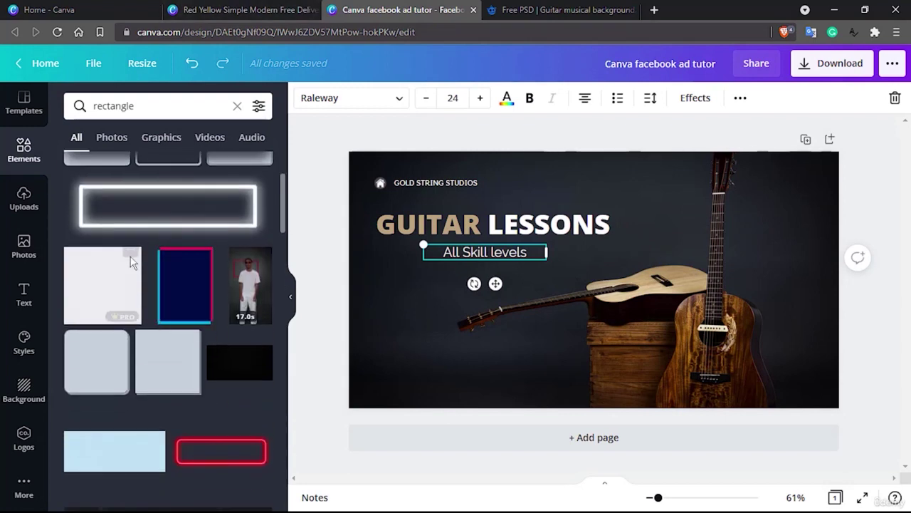
pyautogui.scroll(2, 131, 262)
pyautogui.moveTo(102, 194); pyautogui.dragTo(410, 312)
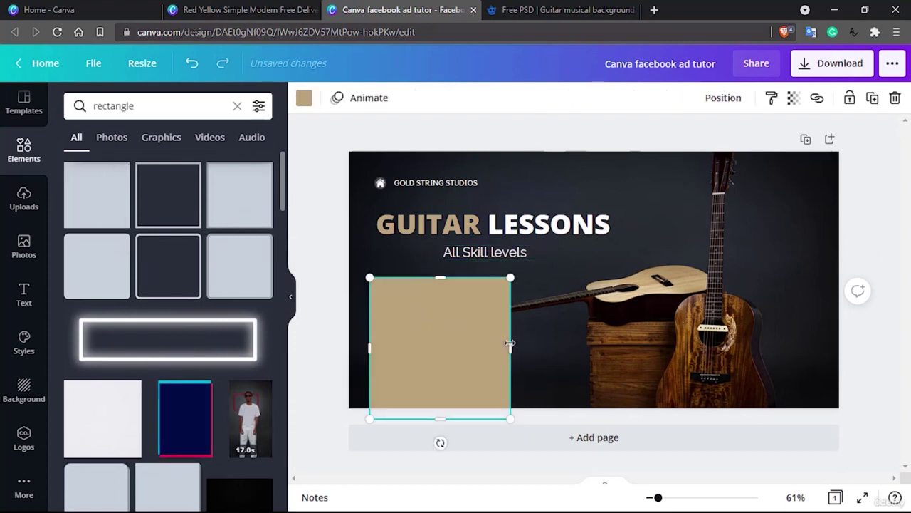
# Reshape the square into a wide, low bar and place it near the ad's lower edge, aligned with the heading's left side
pyautogui.moveTo(510, 343); pyautogui.dragTo(634, 329)
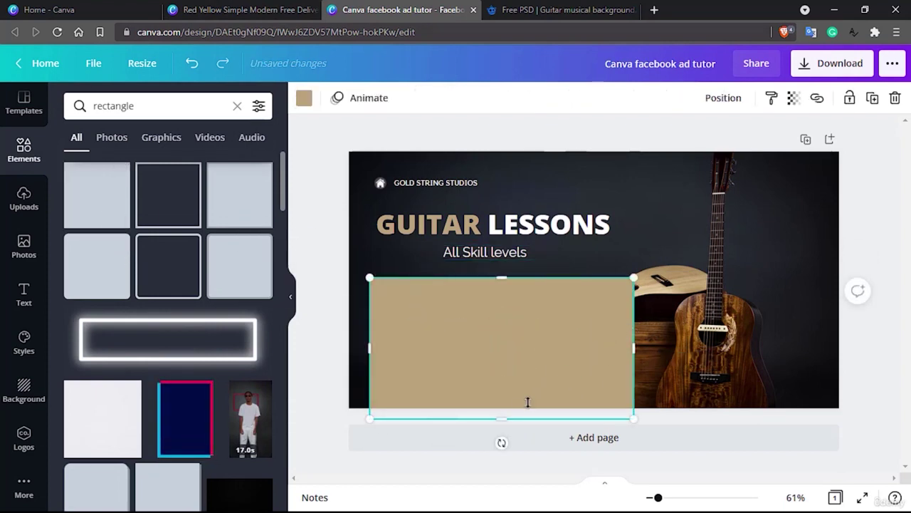
pyautogui.moveTo(504, 418); pyautogui.dragTo(496, 364)
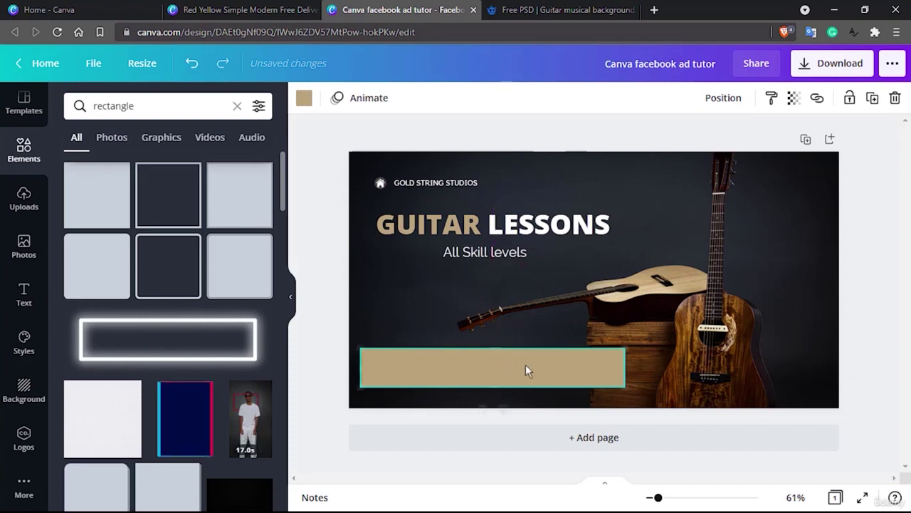
pyautogui.moveTo(626, 367); pyautogui.dragTo(561, 369)
pyautogui.moveTo(437, 365); pyautogui.dragTo(451, 365)
pyautogui.click(394, 361)
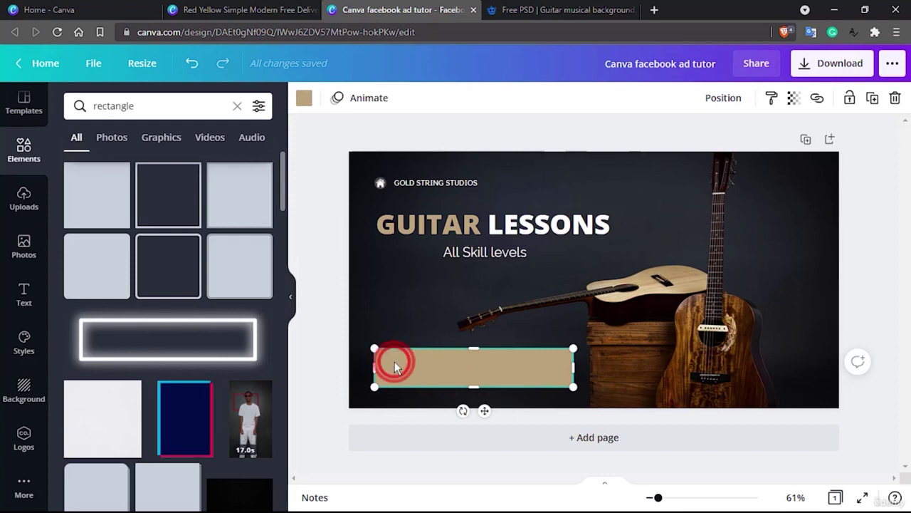
# Try light grey on the bar, and recolour it with the dark blue-grey from the photo colours
pyautogui.click(304, 99)
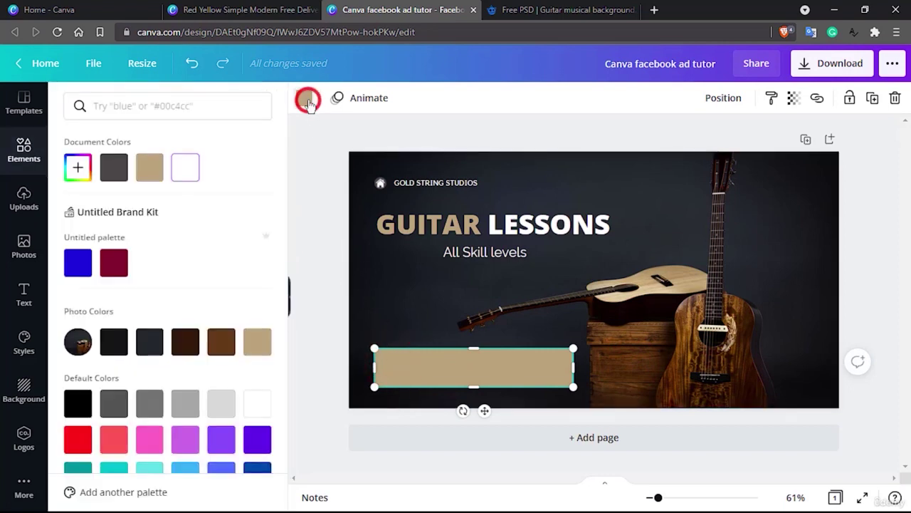
pyautogui.click(221, 403)
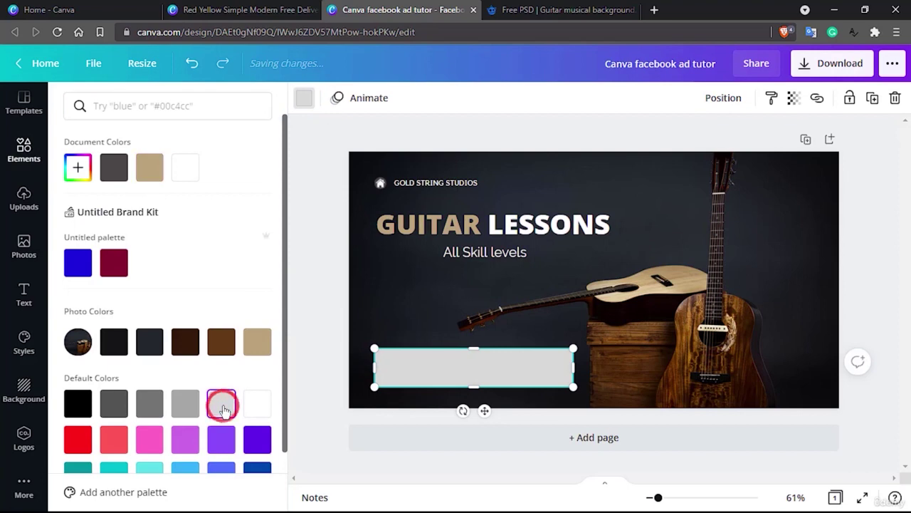
pyautogui.click(148, 343)
pyautogui.click(392, 321)
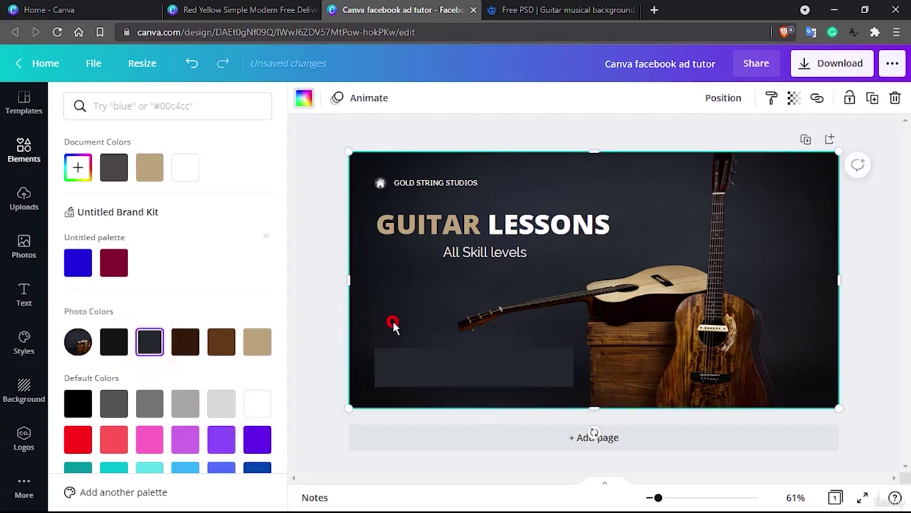
pyautogui.click(408, 369)
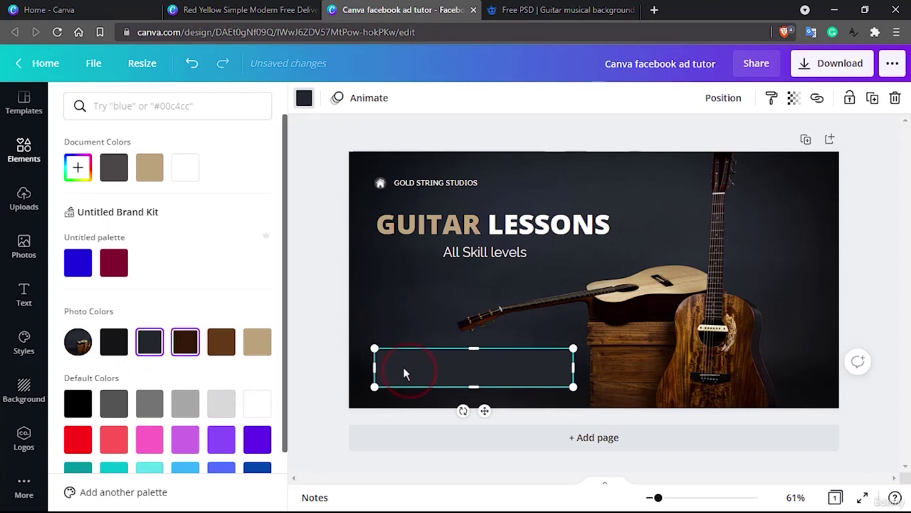
pyautogui.click(397, 367)
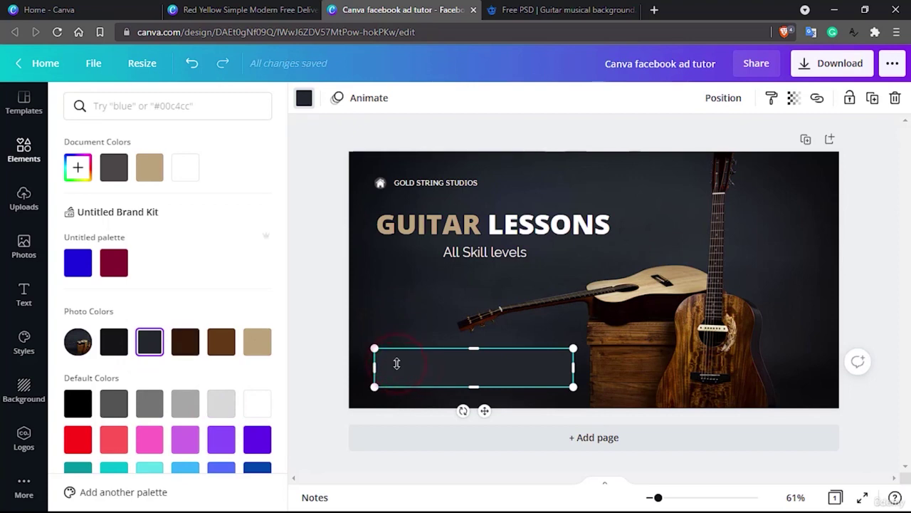
# Add a subheading that reads "25% OFF on all course"
pyautogui.click(27, 294)
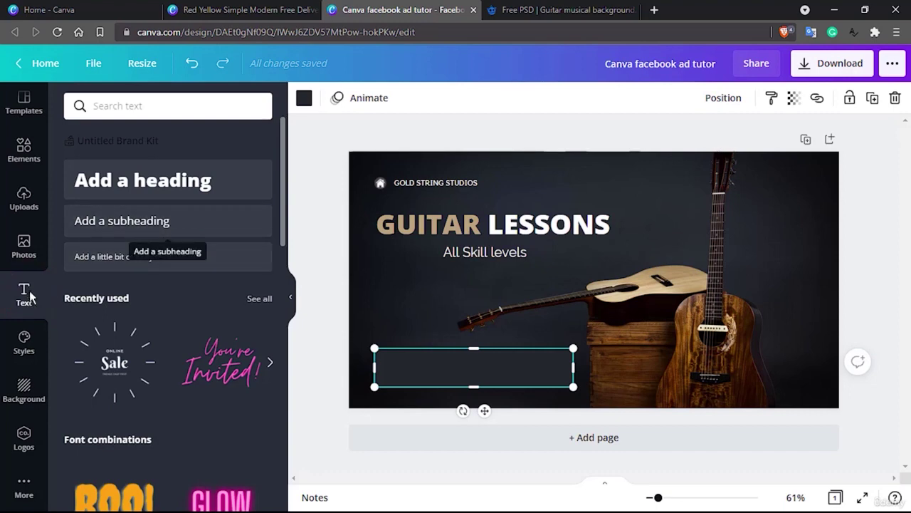
pyautogui.click(239, 221)
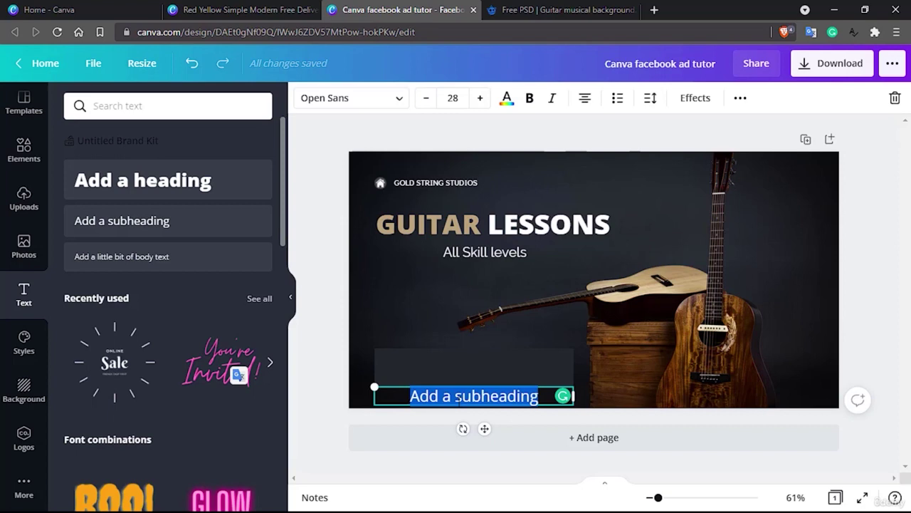
pyautogui.write('B')
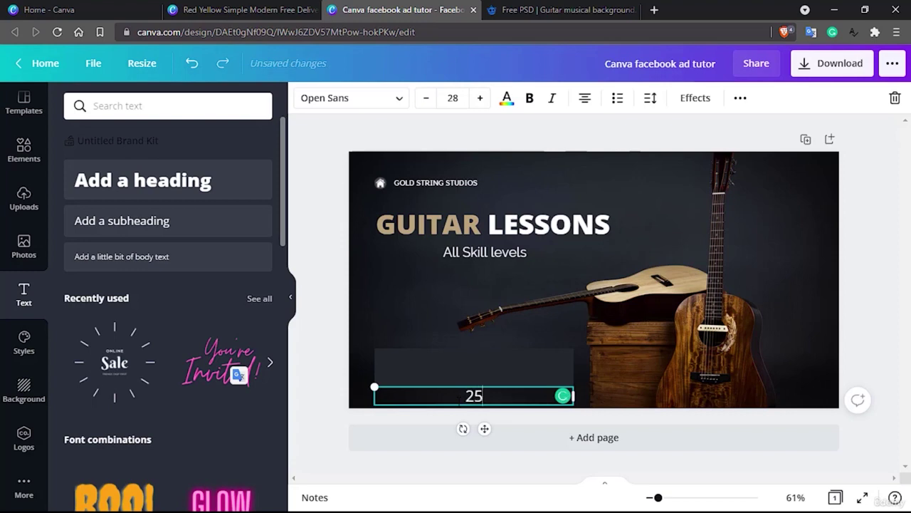
pyautogui.write('5% O')
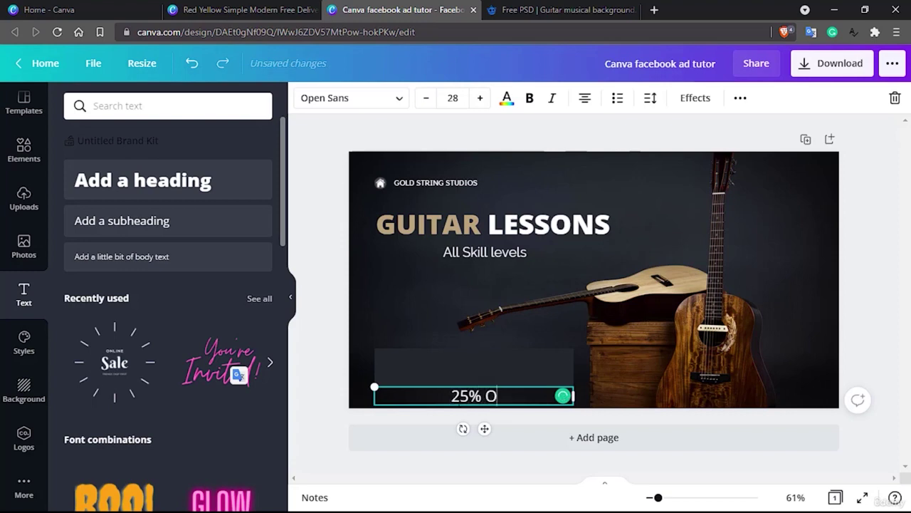
pyautogui.write('FF on a')
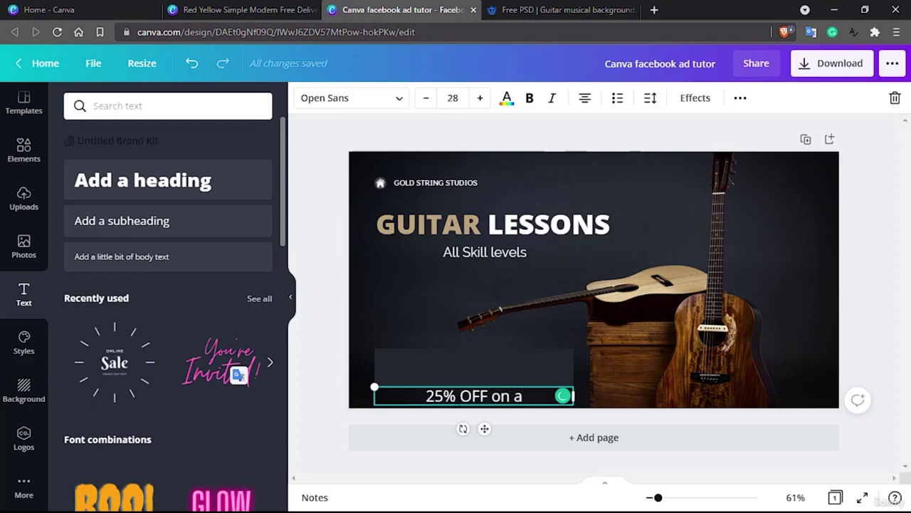
pyautogui.write('ll course')
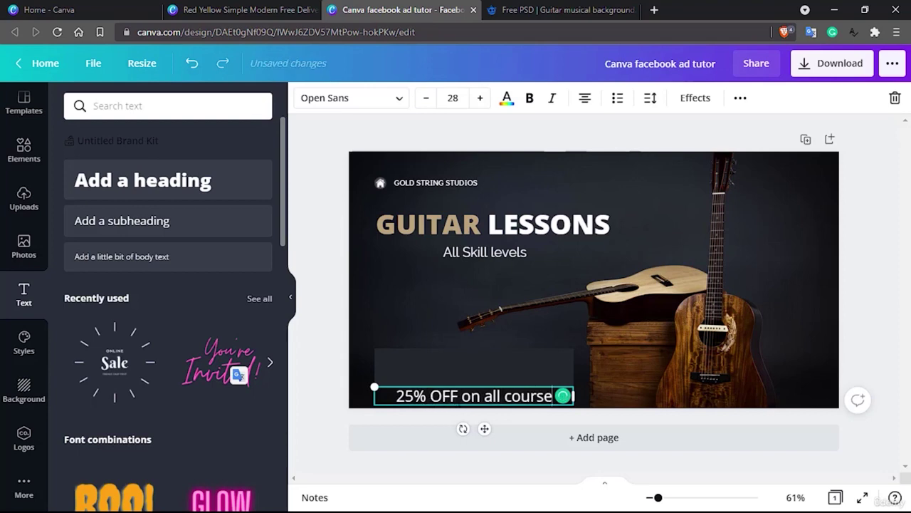
pyautogui.click(390, 313)
# Move the offer text onto the dark bar, and reduce the bar's height so the text sits centred in it
pyautogui.moveTo(452, 396); pyautogui.dragTo(453, 364)
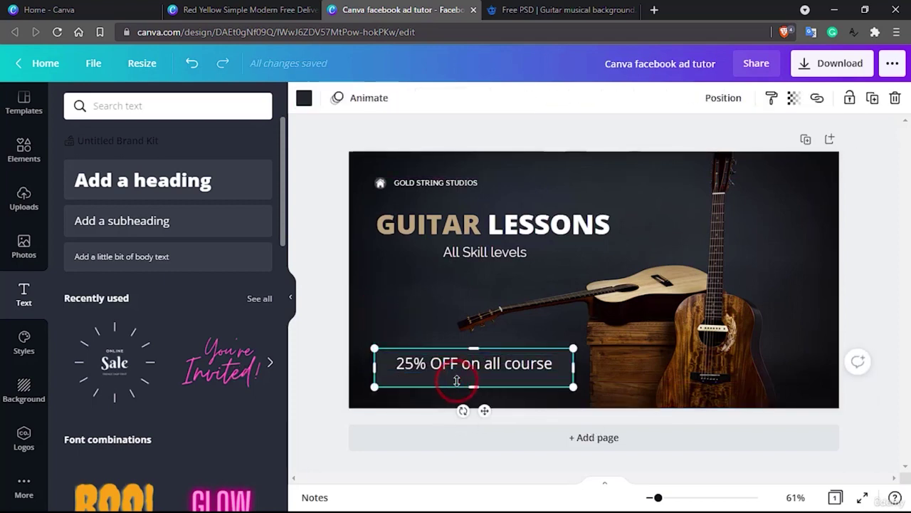
pyautogui.moveTo(482, 389); pyautogui.dragTo(480, 371)
pyautogui.click(480, 367)
# Change the offer text's font to Raleway and convert it to uppercase
pyautogui.doubleClick(464, 363)
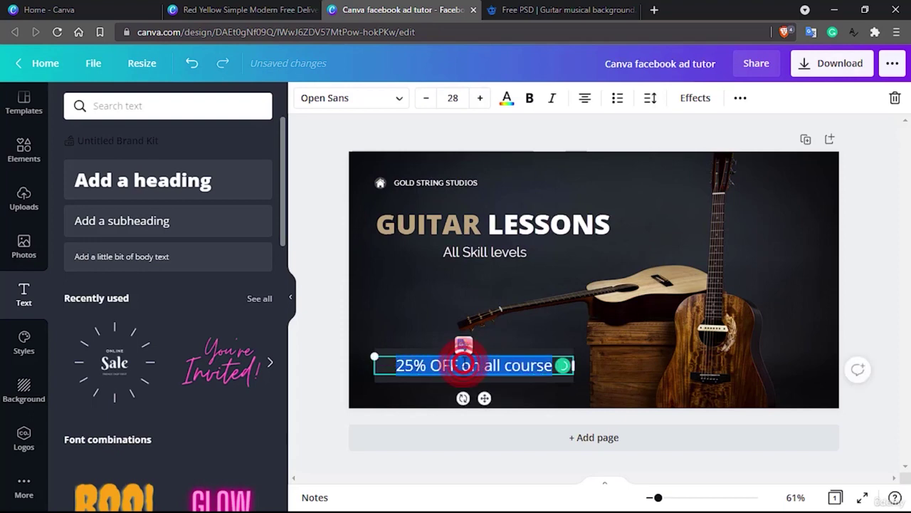
pyautogui.click(401, 99)
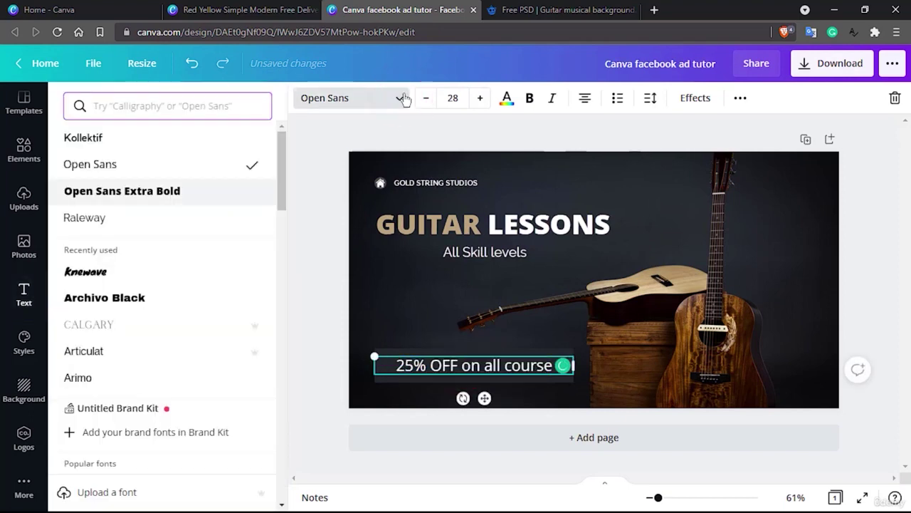
pyautogui.click(87, 219)
pyautogui.doubleClick(468, 364)
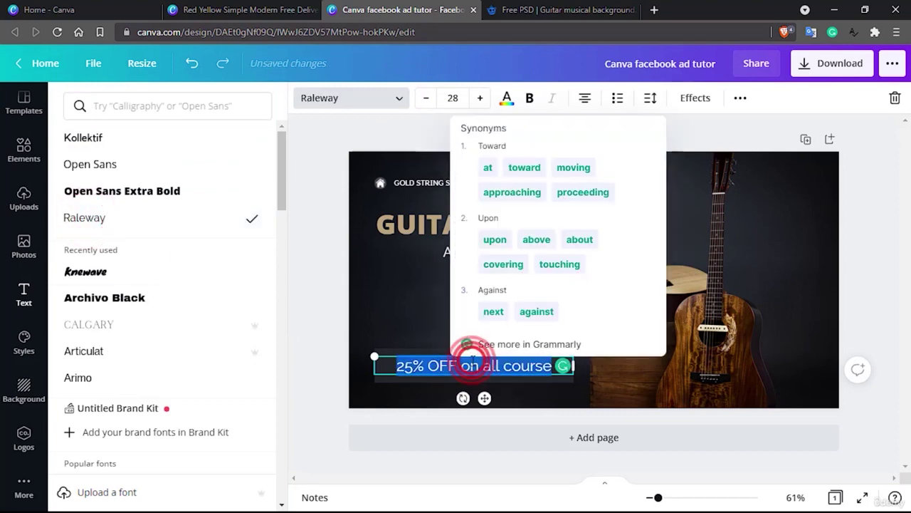
pyautogui.click(751, 97)
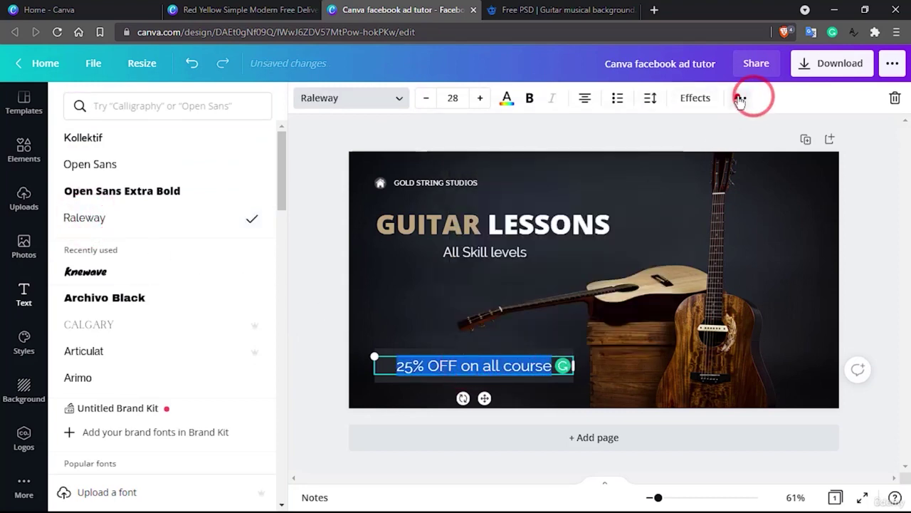
pyautogui.click(456, 130)
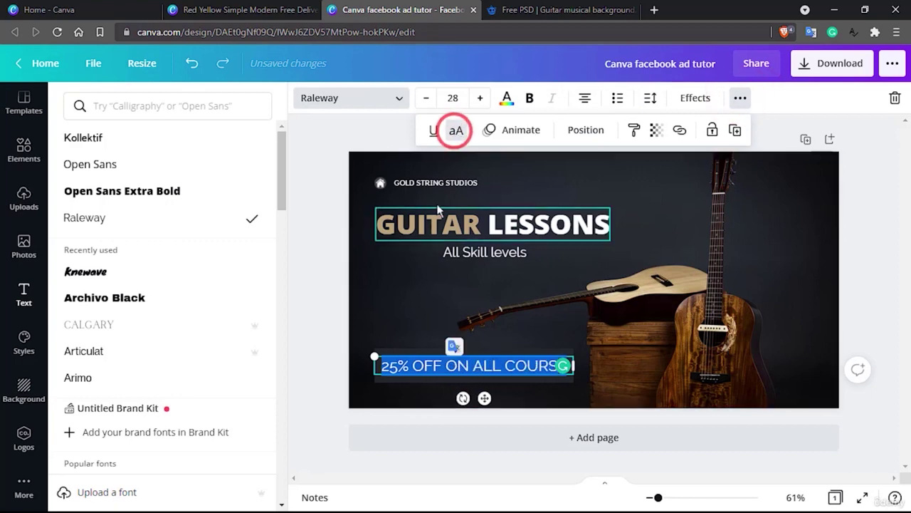
pyautogui.click(405, 339)
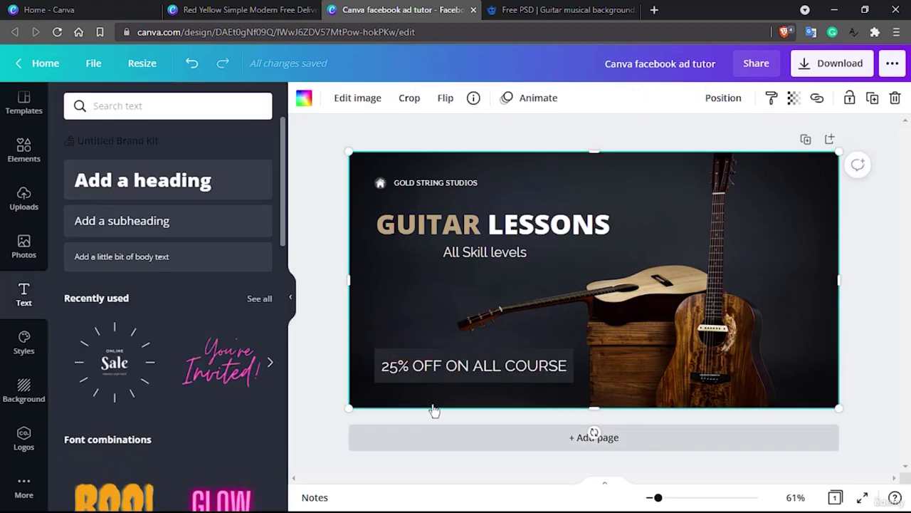
# Group the offer text with its dark bar, and check that the two move together
pyautogui.click(438, 369)
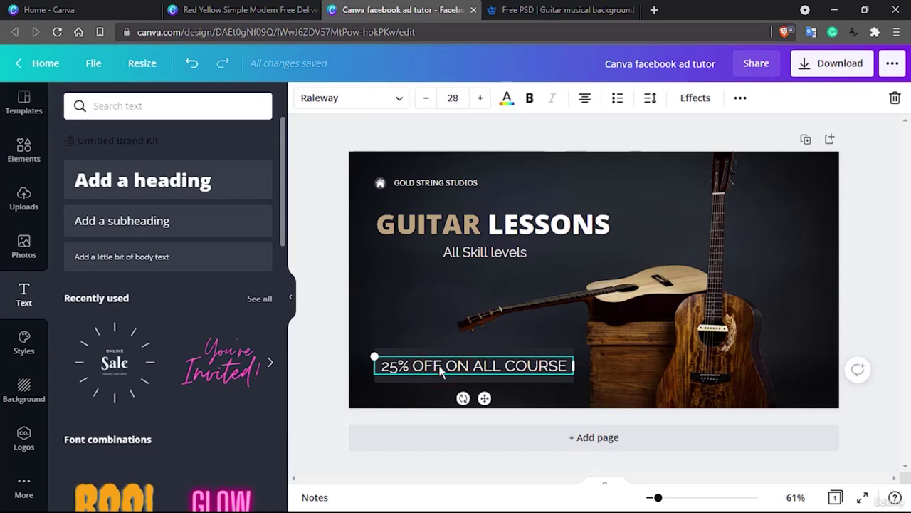
pyautogui.press('Escape')
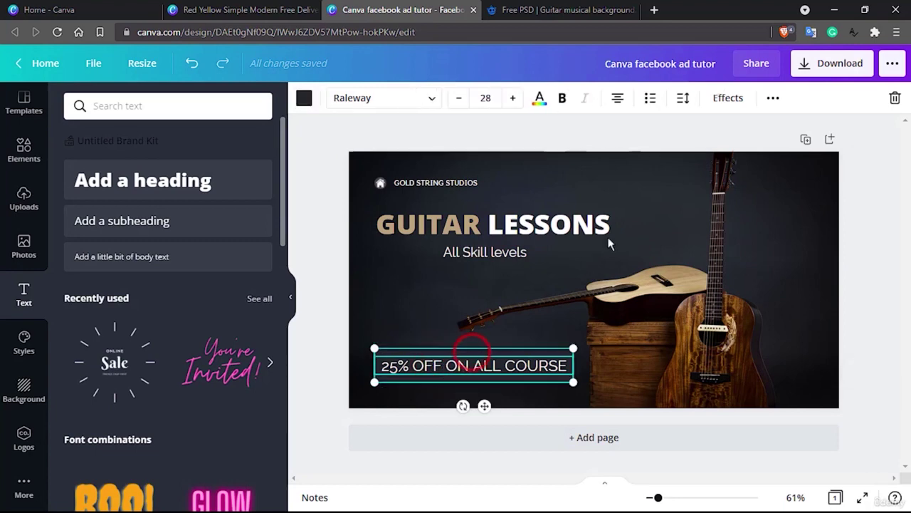
pyautogui.click(773, 101)
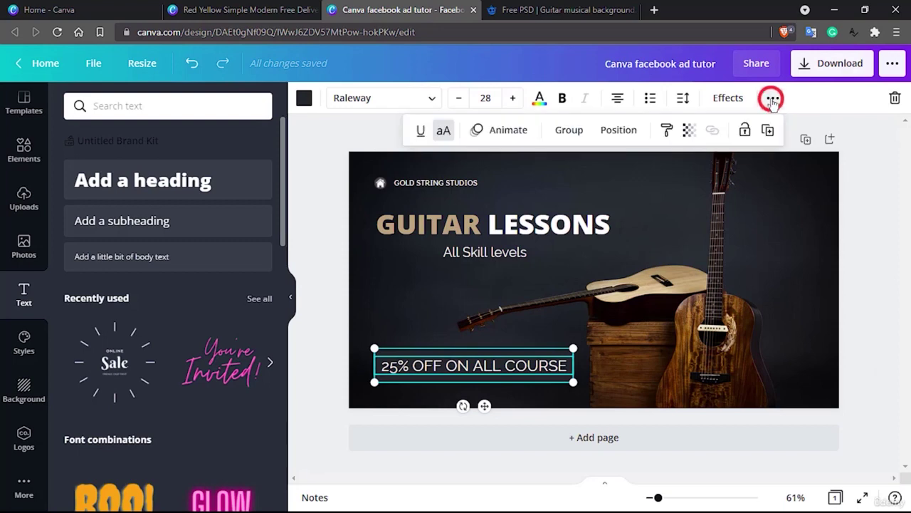
pyautogui.click(568, 135)
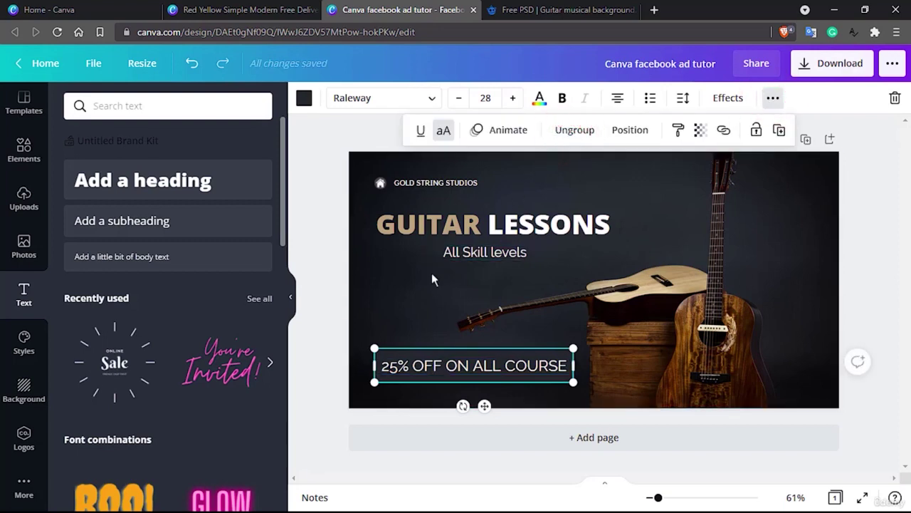
pyautogui.click(401, 303)
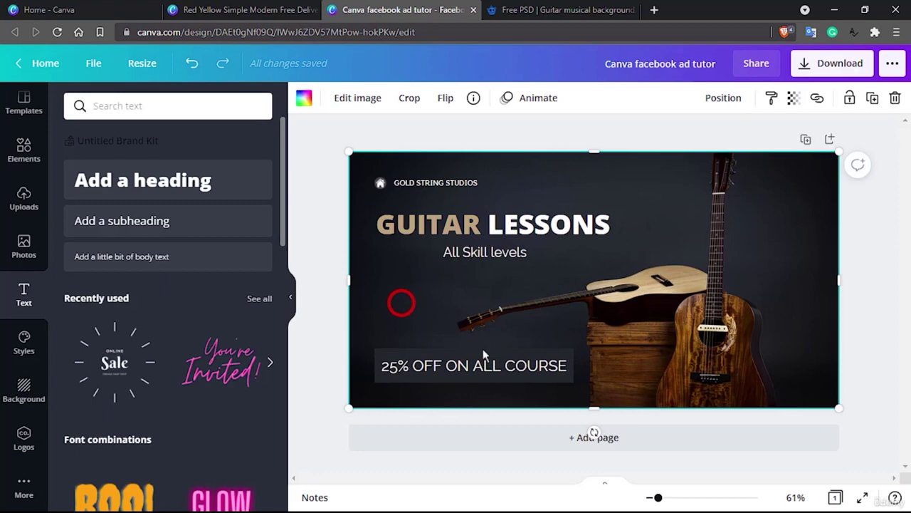
pyautogui.click(516, 371)
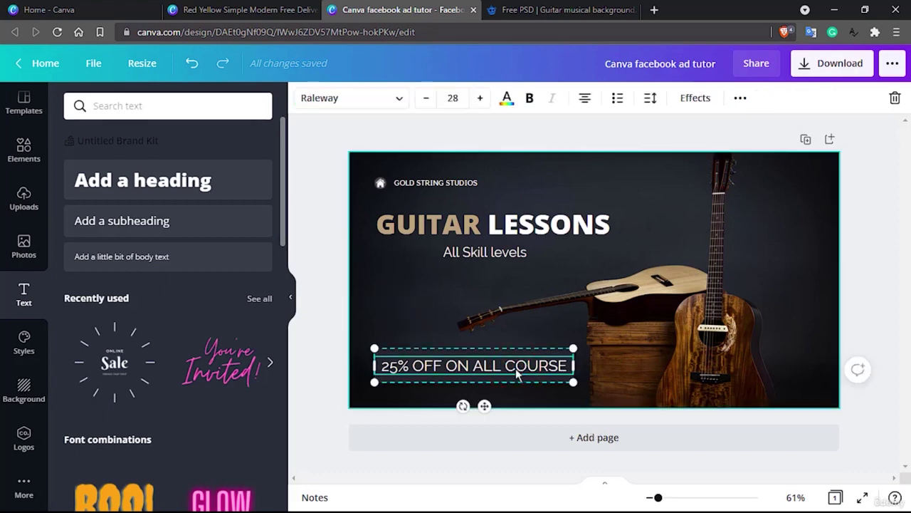
pyautogui.moveTo(490, 377)
pyautogui.mouseDown()
pyautogui.moveTo(479, 343)
pyautogui.moveTo(477, 364)
pyautogui.moveTo(489, 373)
pyautogui.mouseUp()
pyautogui.click(439, 283)
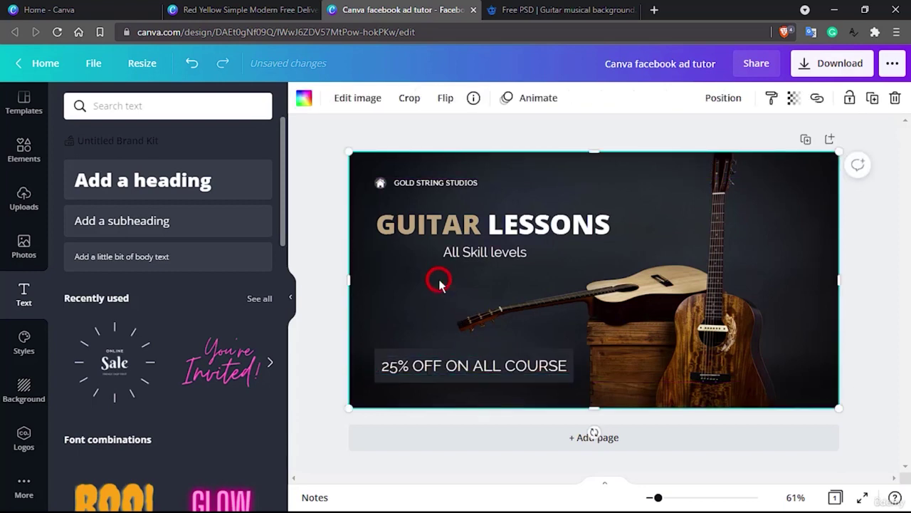
# Add a straight white ribbon banner from a "white ribbon" element search and place it, reduced in size, over the upright guitar's neck
pyautogui.click(24, 146)
pyautogui.click(141, 106)
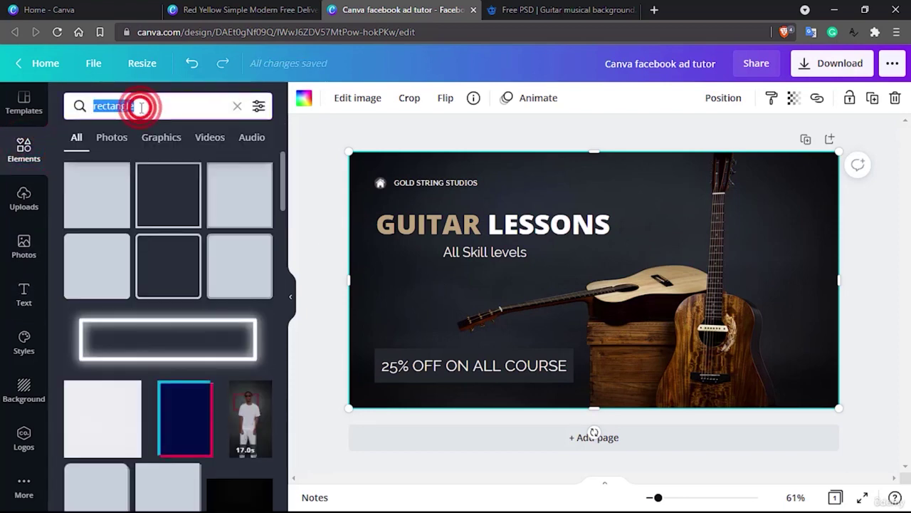
pyautogui.write('ribbon')
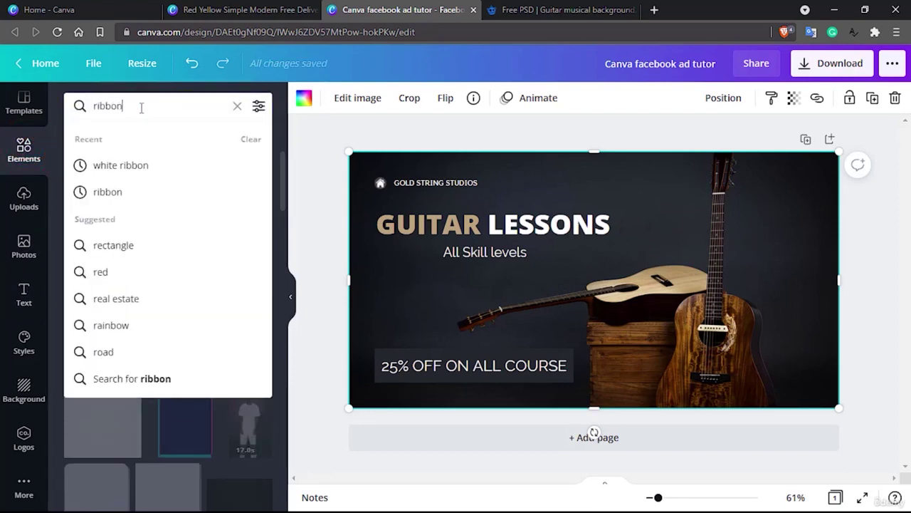
pyautogui.click(147, 168)
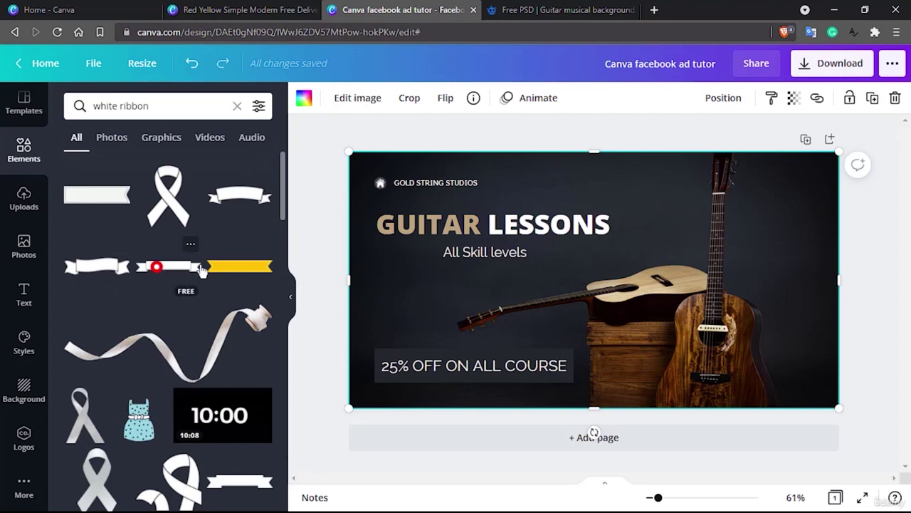
pyautogui.moveTo(201, 269); pyautogui.dragTo(408, 304)
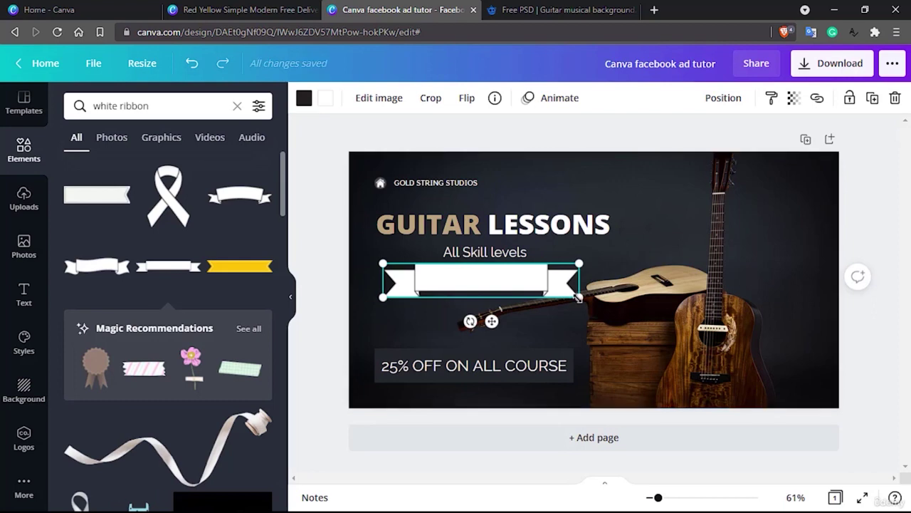
pyautogui.moveTo(578, 296); pyautogui.dragTo(493, 269)
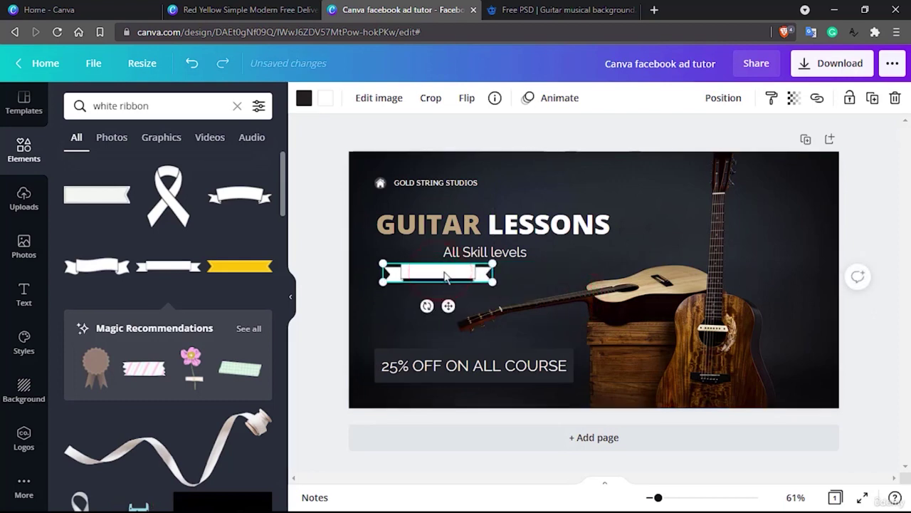
pyautogui.moveTo(445, 270); pyautogui.dragTo(698, 246)
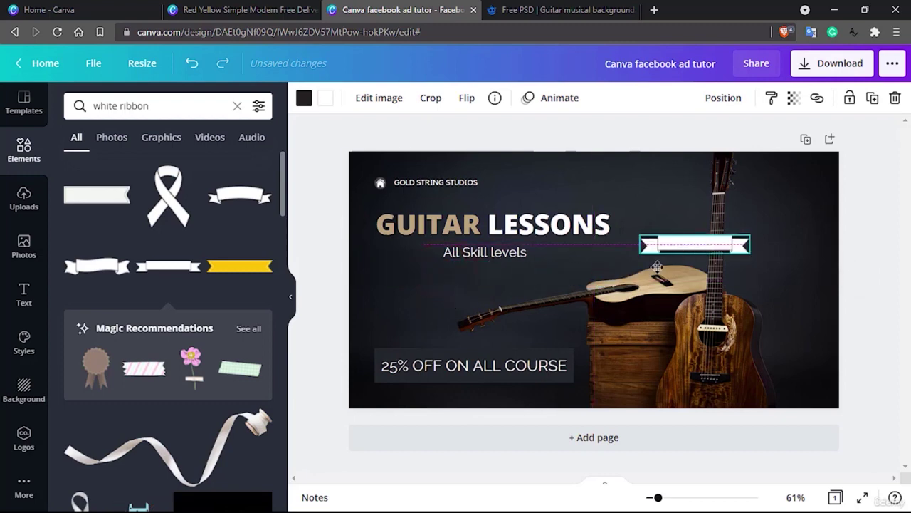
# Move the grouped 25% offer bar up beneath the "All Skill levels" subheading and shrink it to just over half its width
pyautogui.click(451, 373)
pyautogui.moveTo(454, 379); pyautogui.dragTo(443, 296)
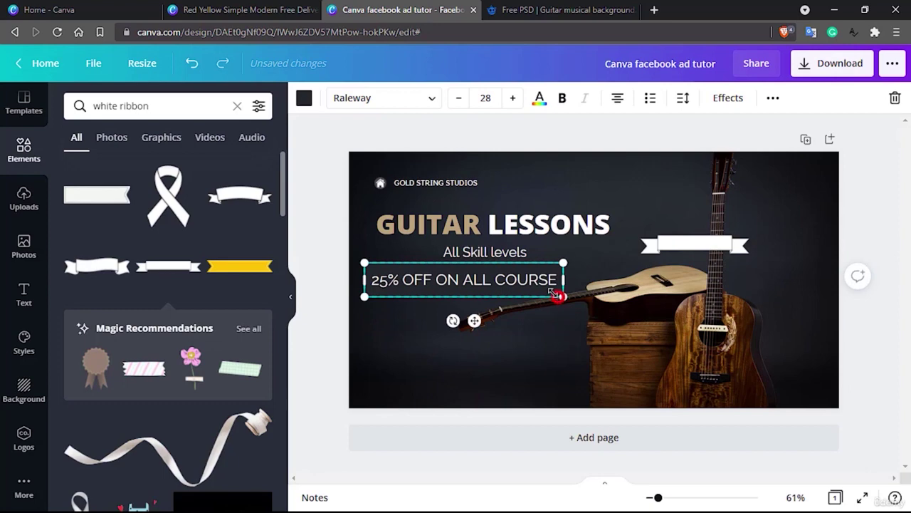
pyautogui.moveTo(555, 293); pyautogui.dragTo(442, 299)
pyautogui.click(510, 346)
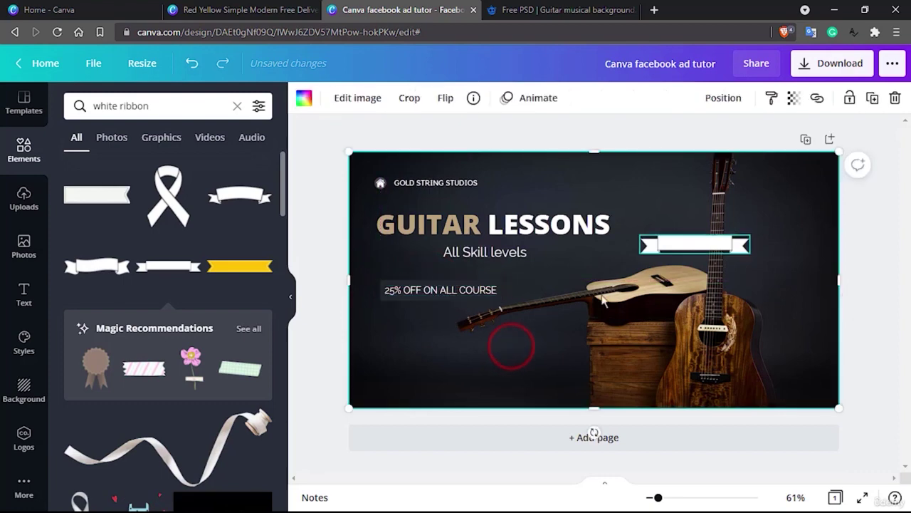
# Place the ribbon at the ad's lower edge below the offer bar, slightly enlarged, and recolour its white area light grey
pyautogui.moveTo(692, 247); pyautogui.dragTo(470, 391)
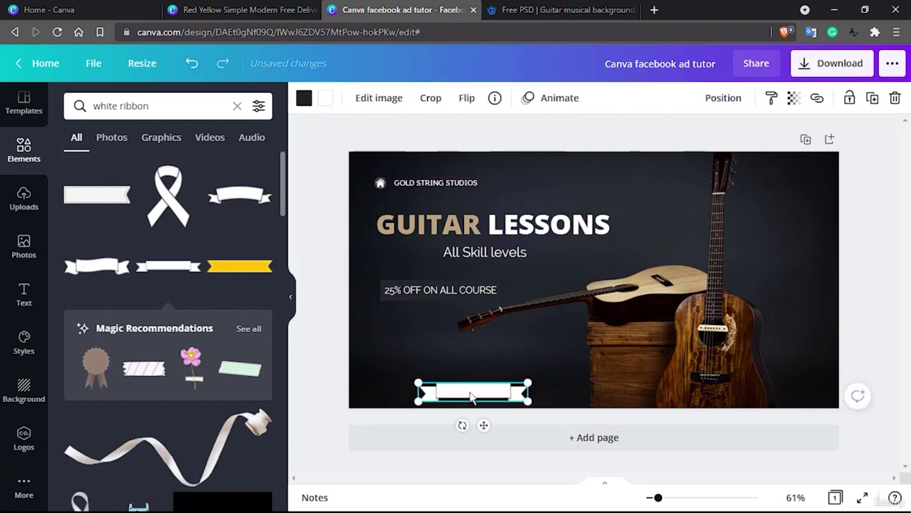
pyautogui.click(325, 97)
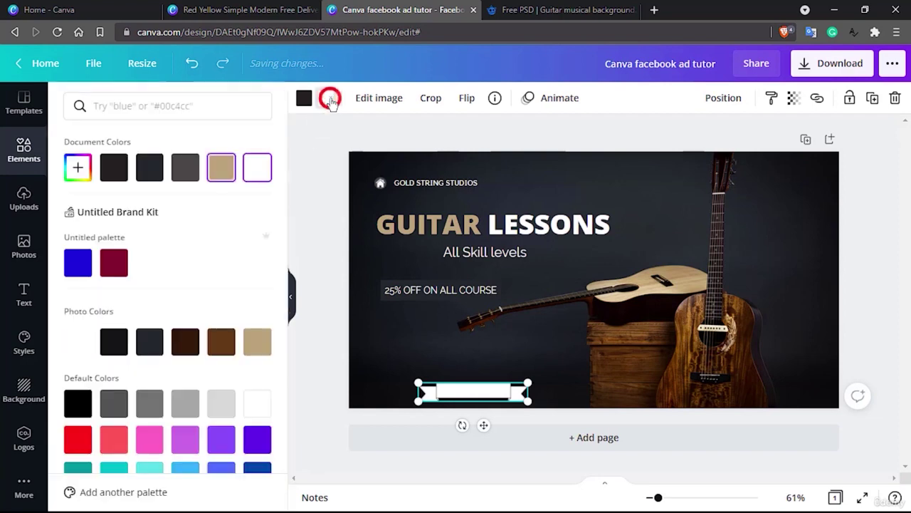
pyautogui.click(215, 353)
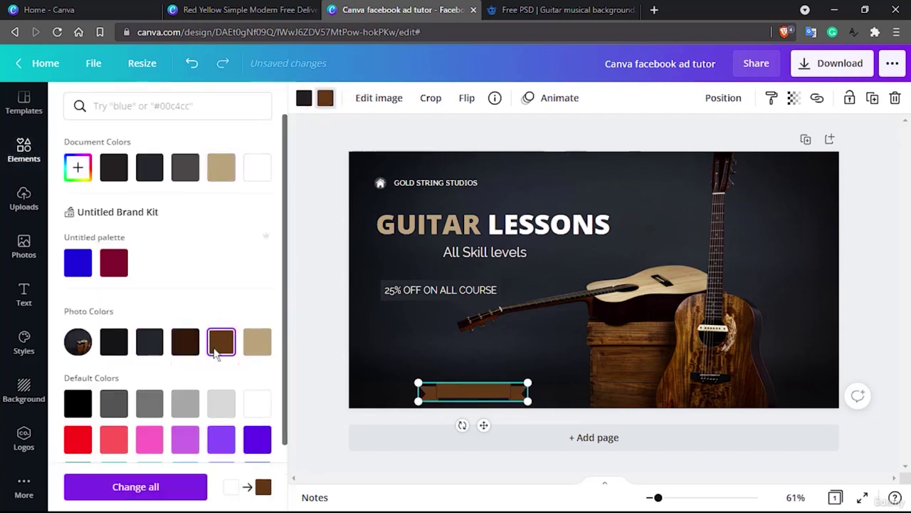
pyautogui.scroll(-2, 185, 342)
pyautogui.click(148, 327)
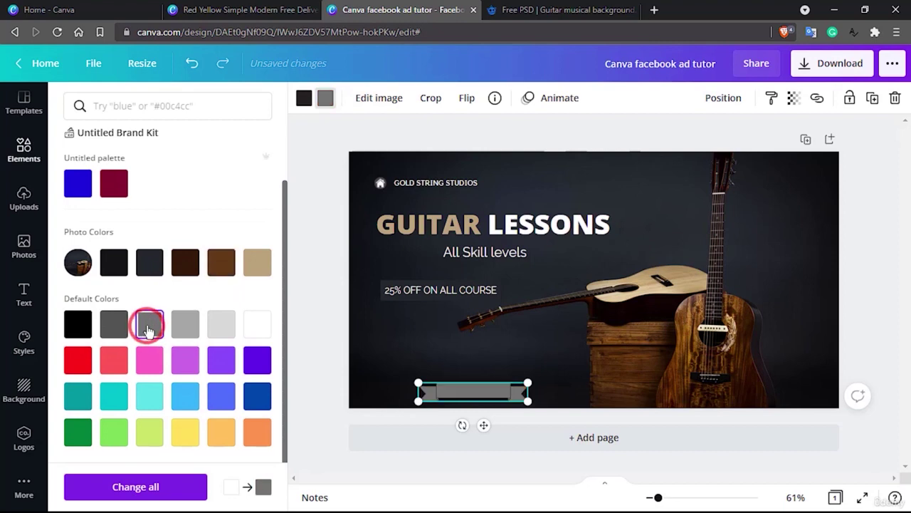
pyautogui.click(146, 267)
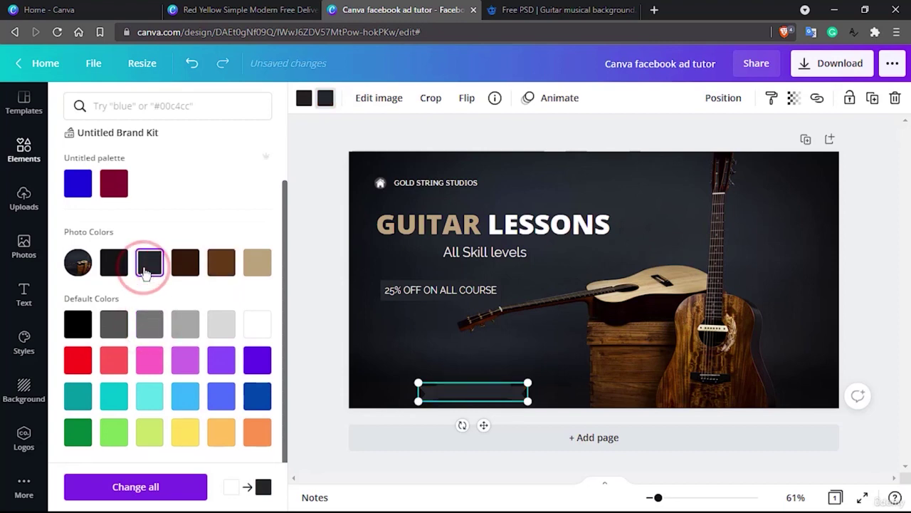
pyautogui.click(249, 331)
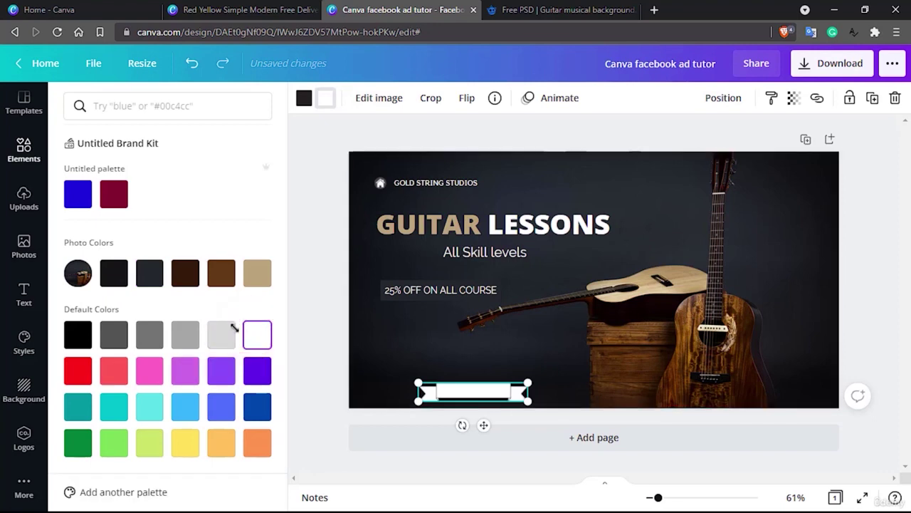
pyautogui.click(220, 335)
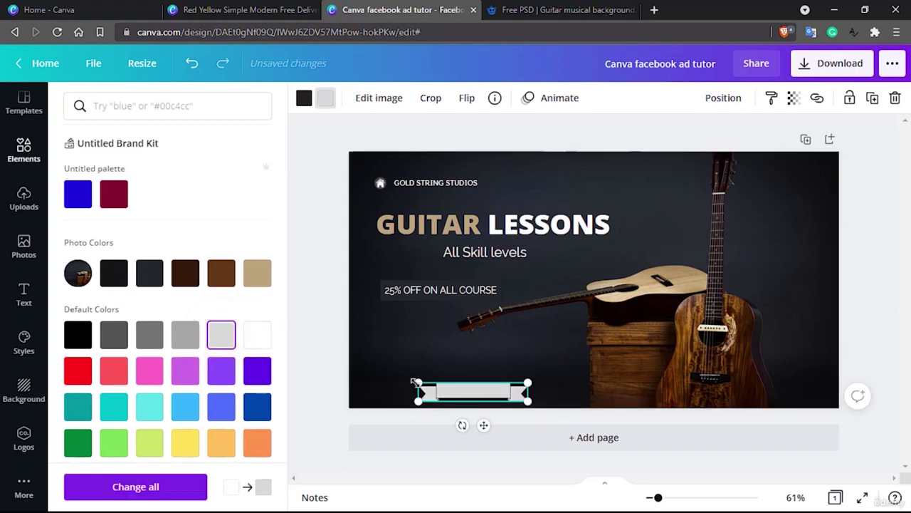
pyautogui.moveTo(415, 383)
pyautogui.mouseDown()
pyautogui.moveTo(407, 376)
pyautogui.moveTo(409, 383)
pyautogui.mouseUp()
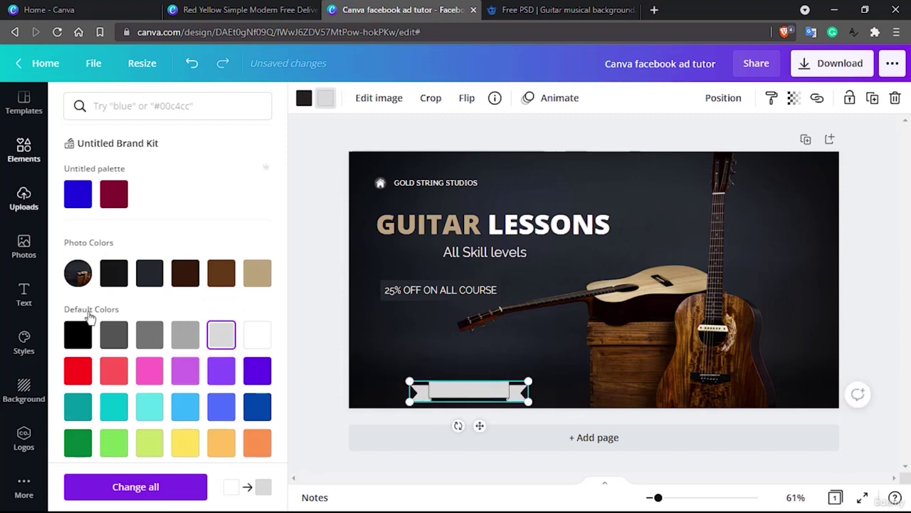
# Add a body text line that reads "BOOK YOUR SEAT NOW"
pyautogui.click(21, 299)
pyautogui.click(153, 258)
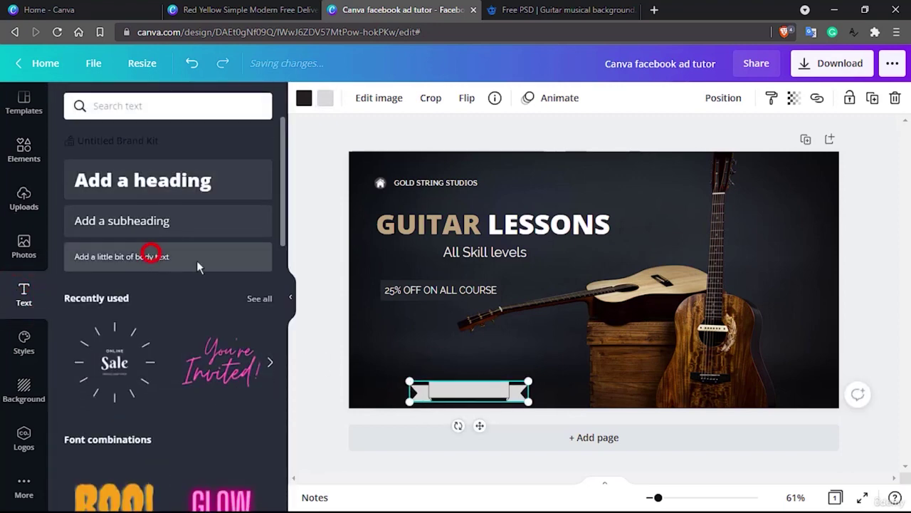
pyautogui.write('Book')
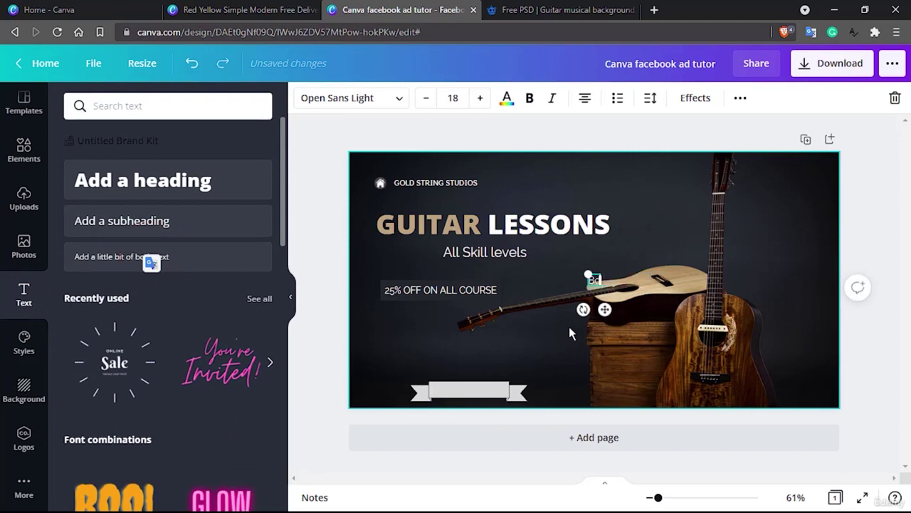
pyautogui.write(' N')
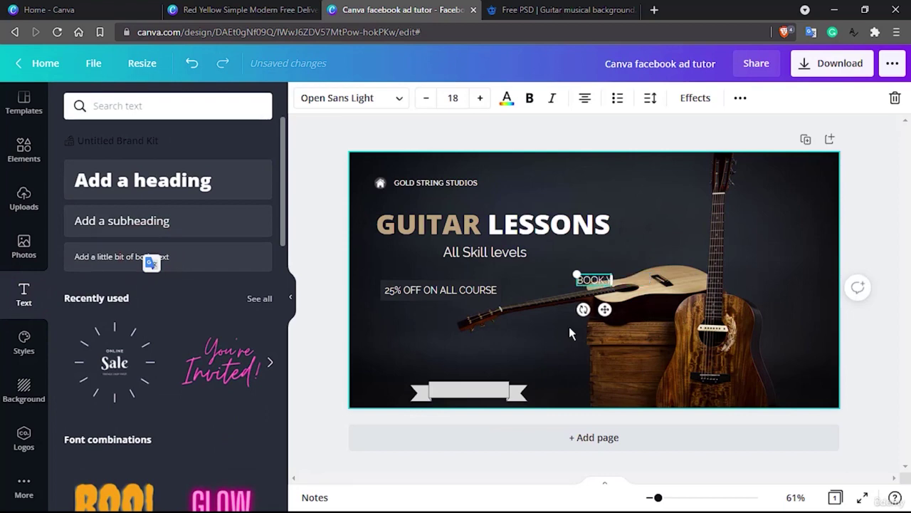
pyautogui.write('our sea')
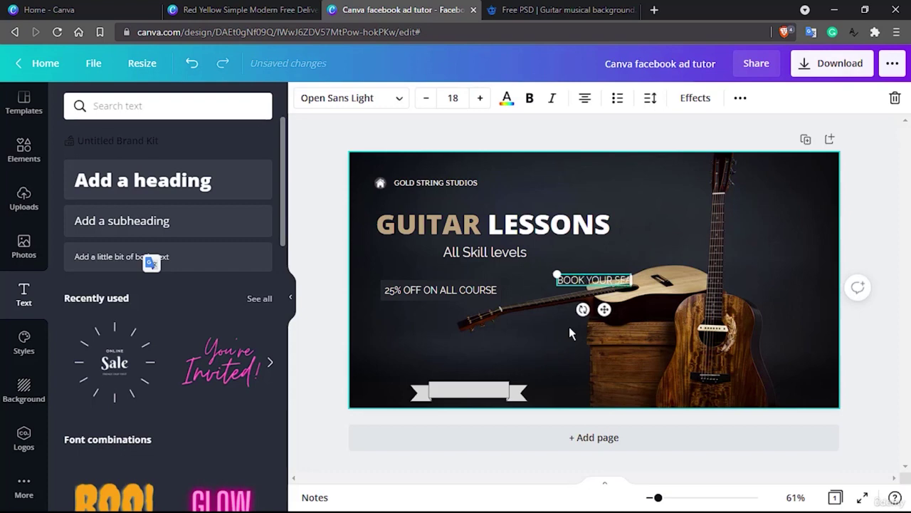
pyautogui.write('t now')
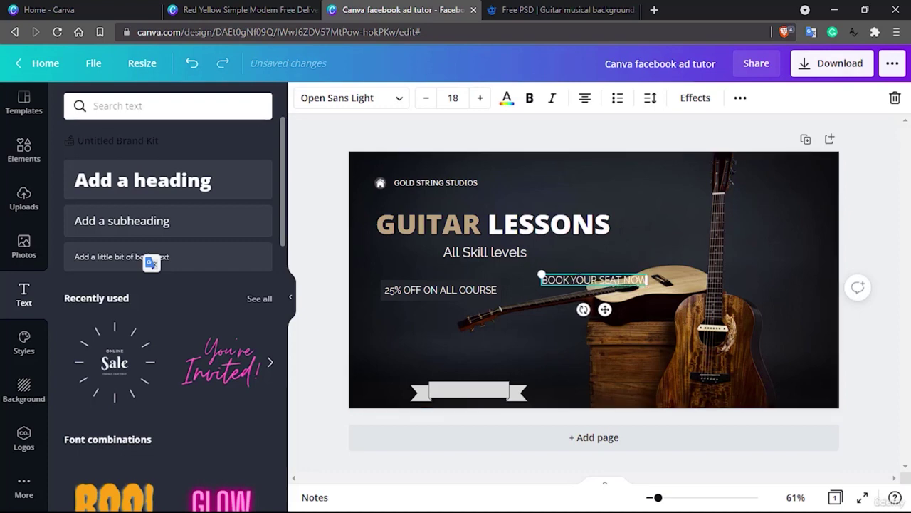
pyautogui.click(563, 260)
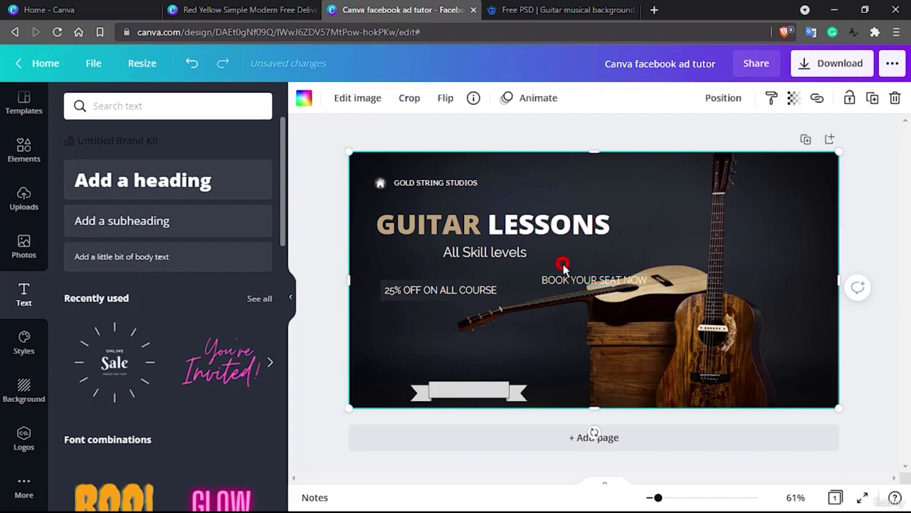
# Move the "BOOK YOUR SEAT NOW" text onto the grey ribbon and apply uppercase to it
pyautogui.moveTo(562, 282); pyautogui.dragTo(448, 390)
pyautogui.doubleClick(470, 388)
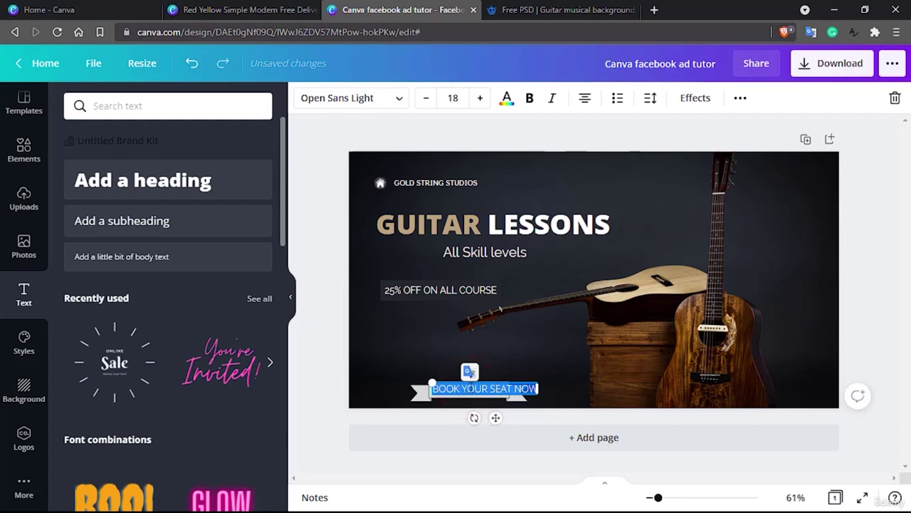
pyautogui.click(741, 97)
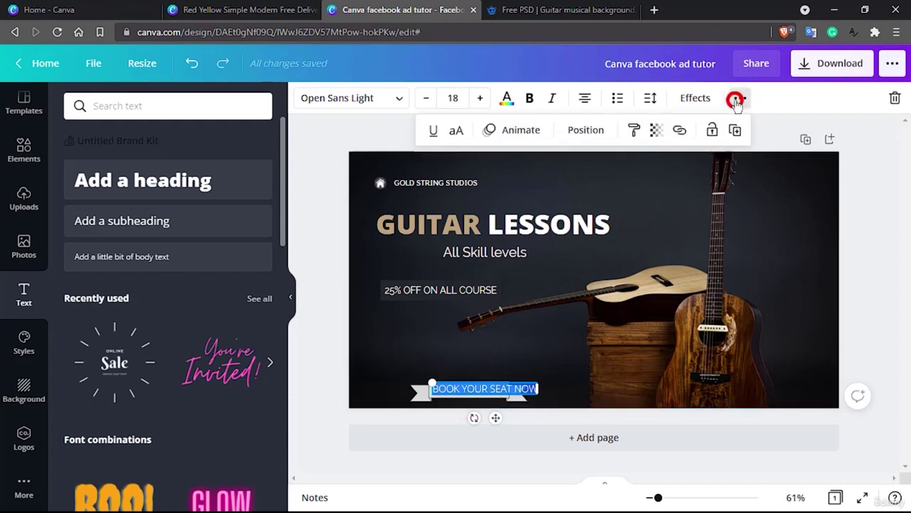
pyautogui.click(457, 130)
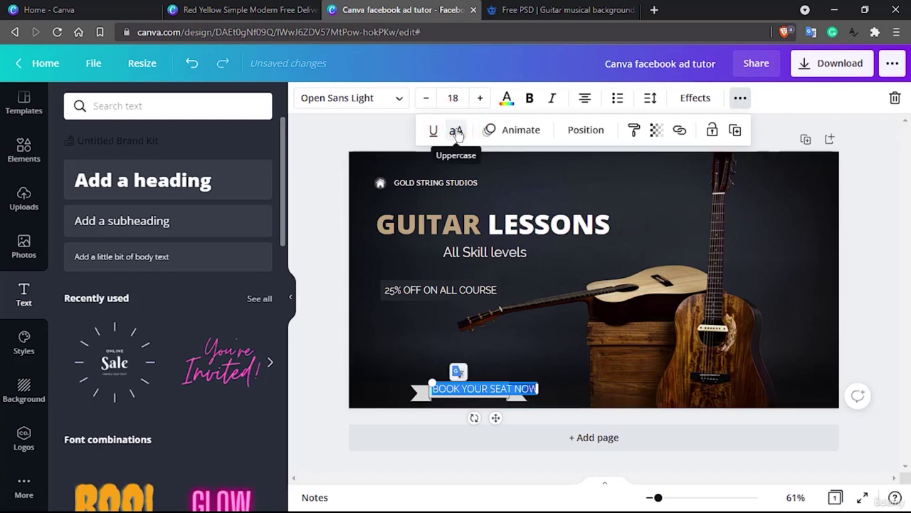
pyautogui.press('BackSpace')
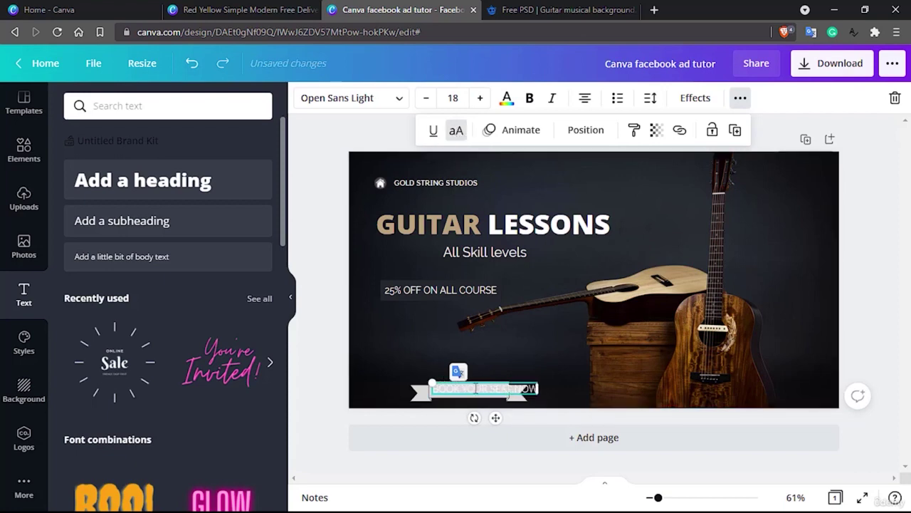
# Change the ribbon text's font to Knewave and its colour to the near-black photo colour
pyautogui.click(474, 388)
pyautogui.click(396, 100)
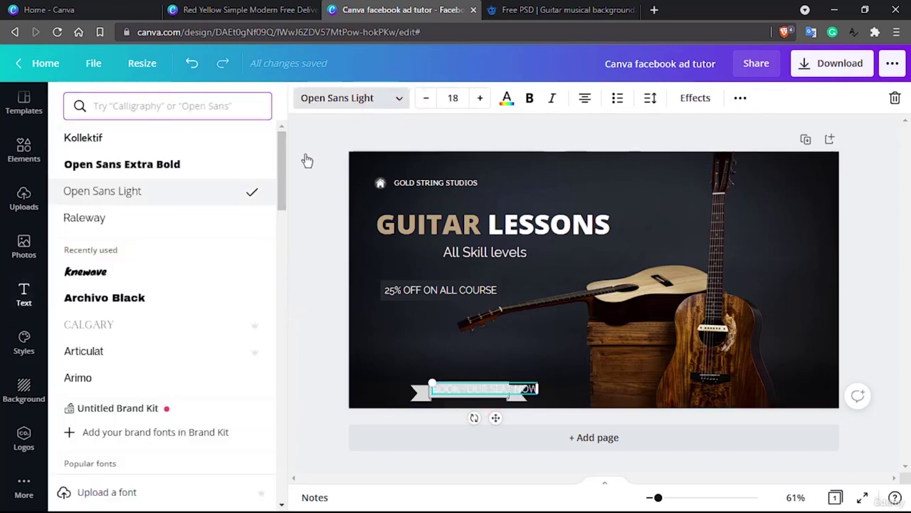
pyautogui.click(122, 270)
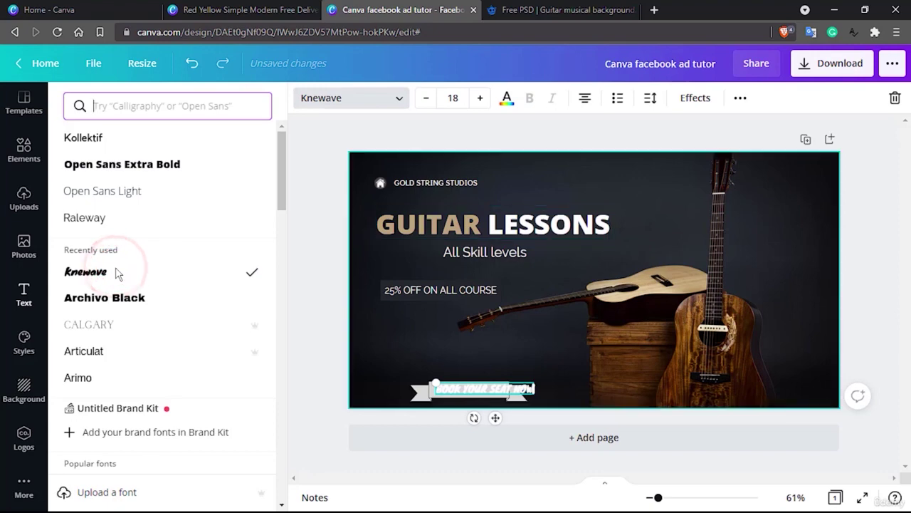
pyautogui.click(507, 101)
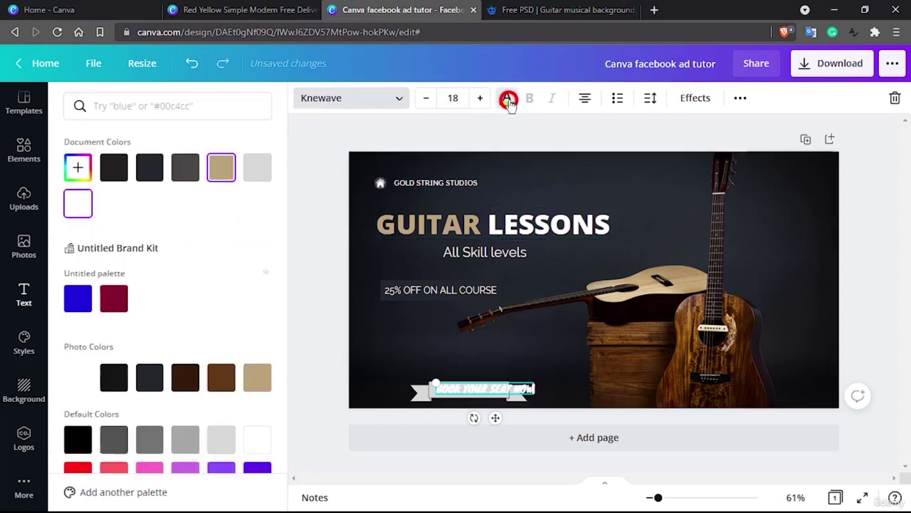
pyautogui.click(112, 379)
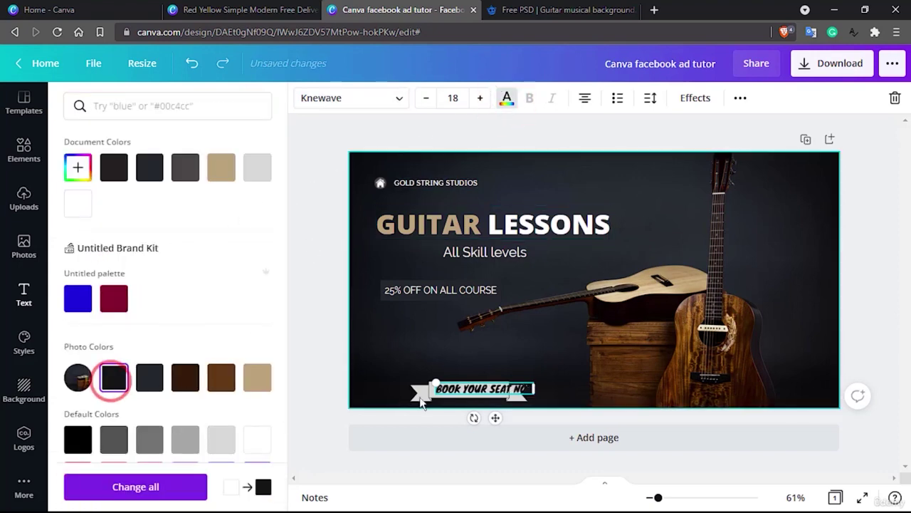
pyautogui.click(425, 344)
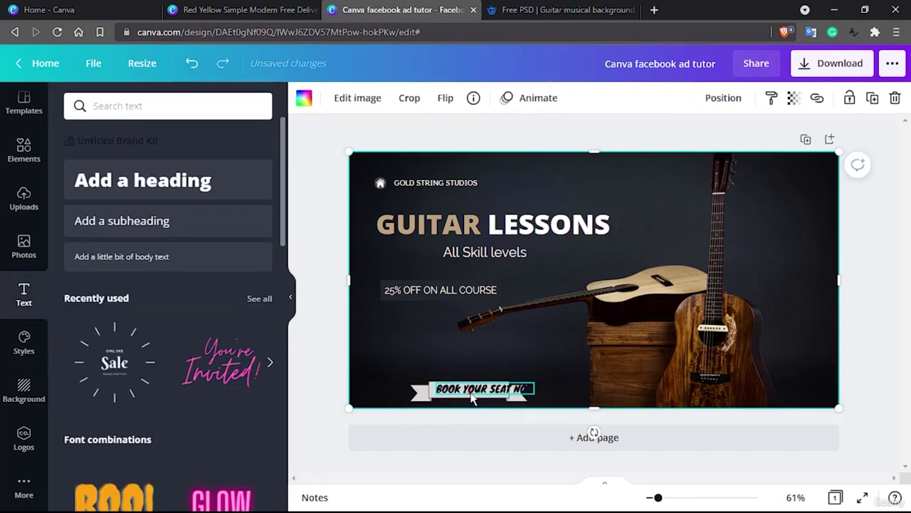
# Enlarge the grey ribbon outward from its lower-left corner and move the "BOOK YOUR SEAT NOW" text back onto it
pyautogui.click(473, 397)
pyautogui.click(412, 393)
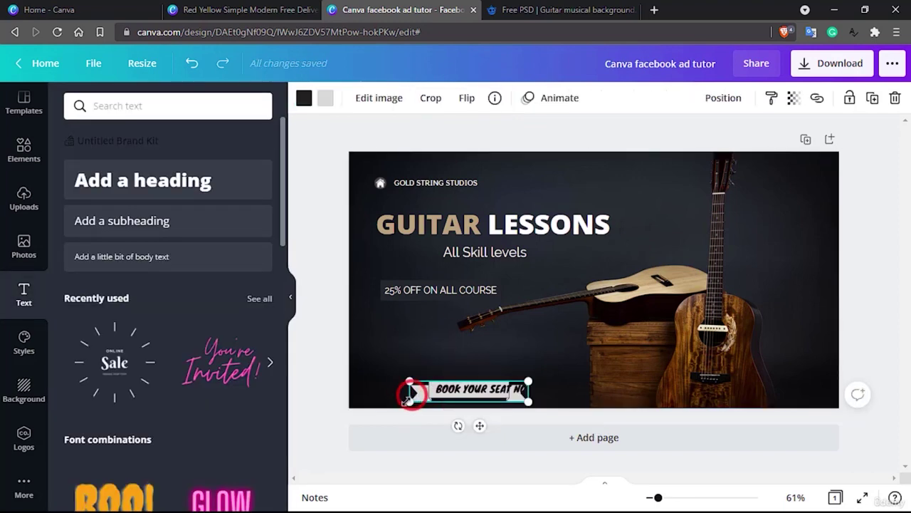
pyautogui.moveTo(412, 393); pyautogui.dragTo(389, 395)
pyautogui.click(483, 394)
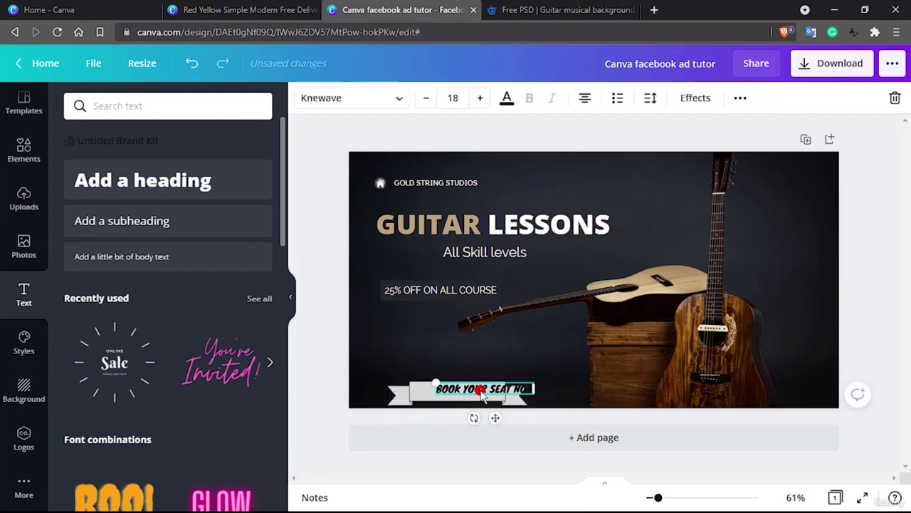
pyautogui.moveTo(483, 393); pyautogui.dragTo(463, 398)
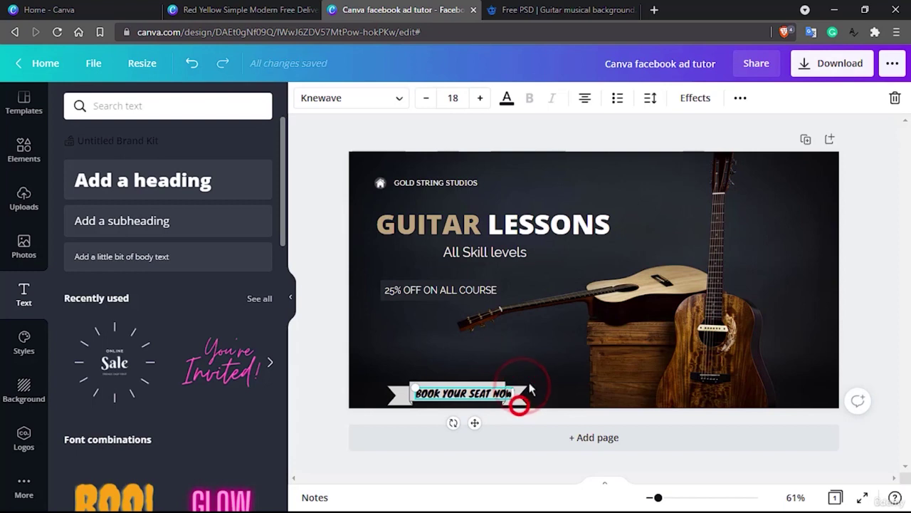
# Enlarge the ribbon to about 381 by 66 and shift its text slightly up within the band
pyautogui.click(520, 398)
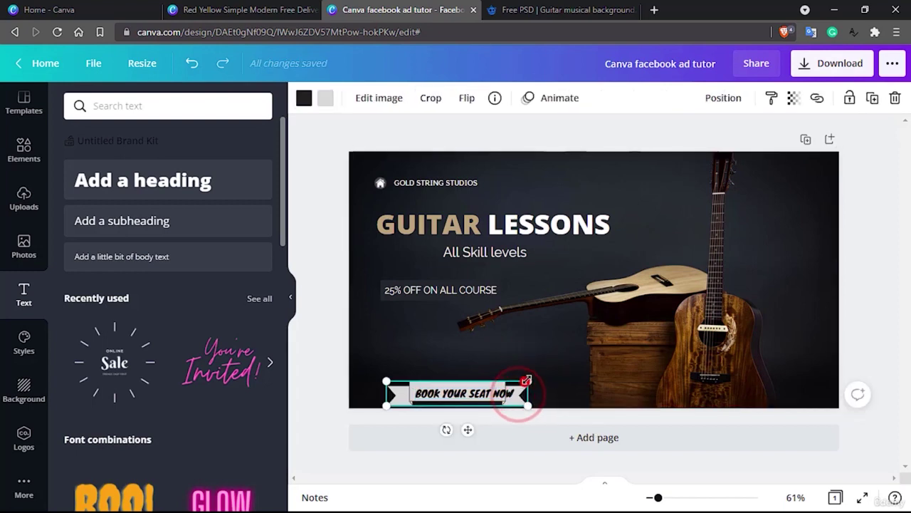
pyautogui.moveTo(528, 383); pyautogui.dragTo(541, 377)
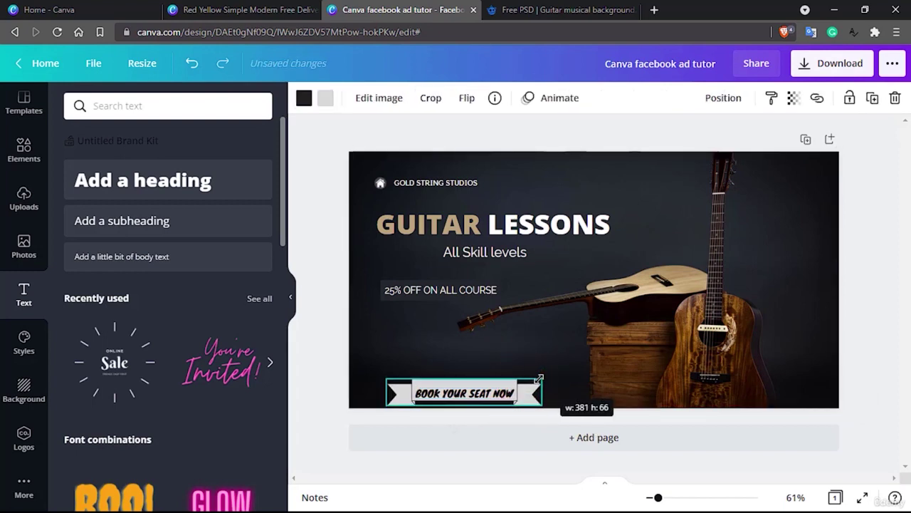
pyautogui.click(467, 391)
pyautogui.moveTo(468, 391); pyautogui.dragTo(474, 389)
pyautogui.click(504, 356)
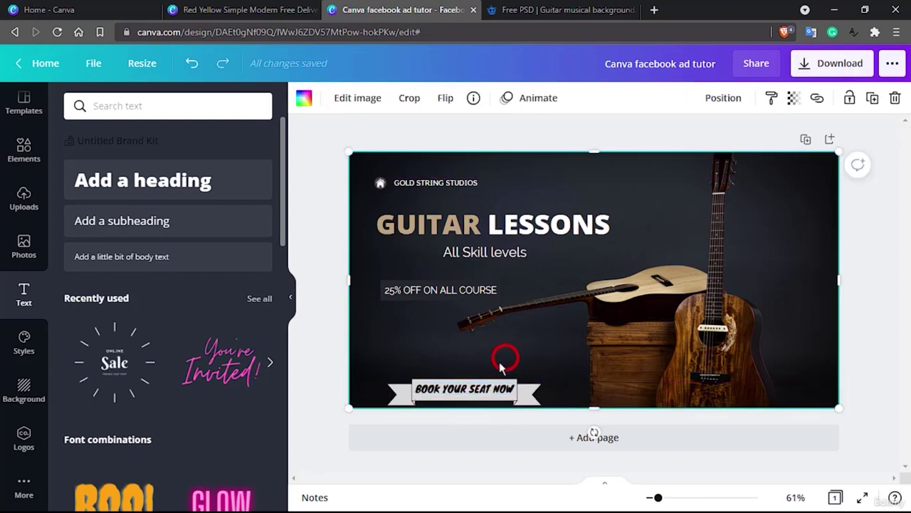
# Shorten the ribbon text to "BOOK NOW" by deleting the words "YOUR" and "SEAT"
pyautogui.click(450, 396)
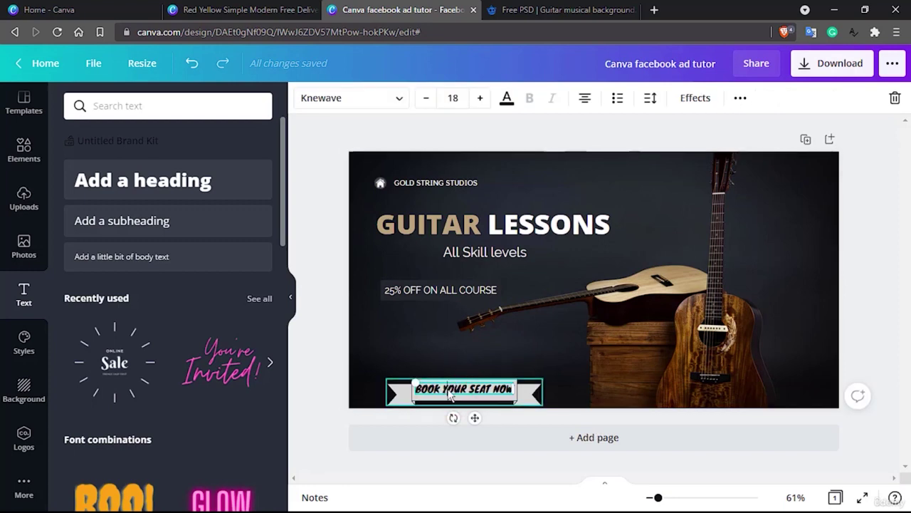
pyautogui.click(448, 390)
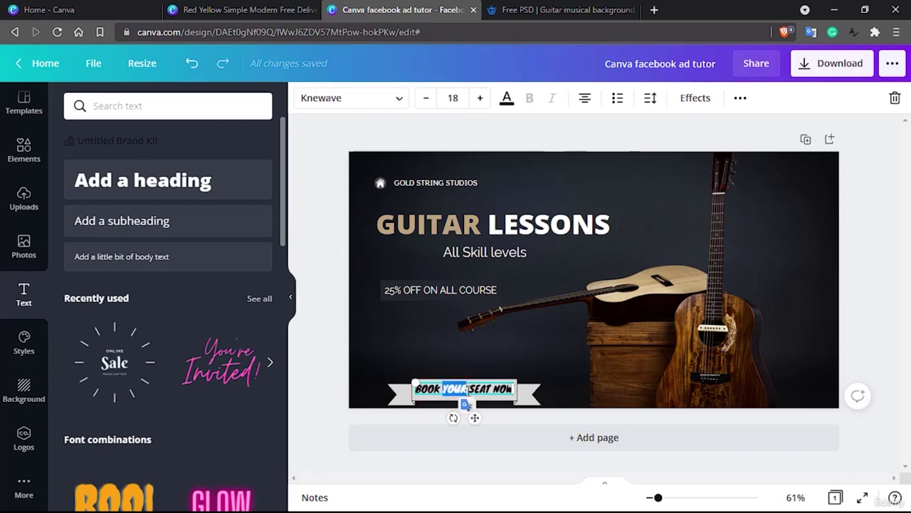
pyautogui.press('BackSpace')
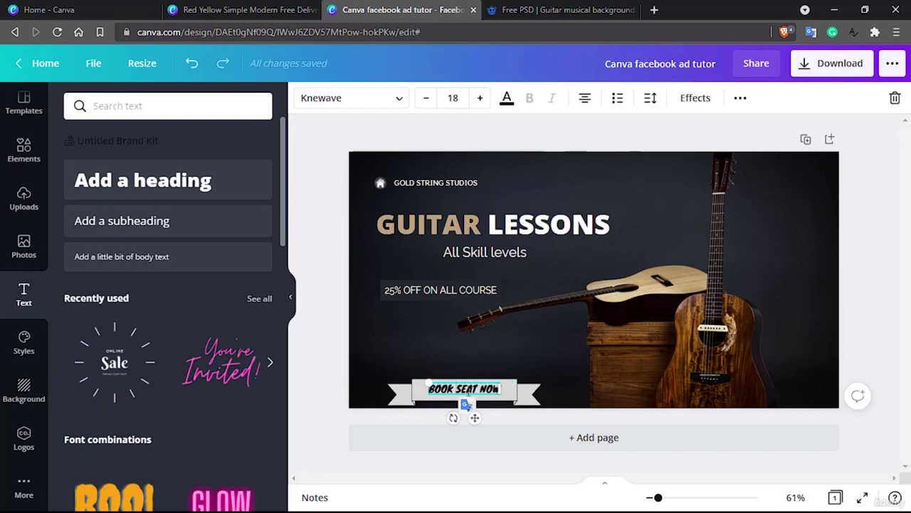
pyautogui.press('BackSpace')
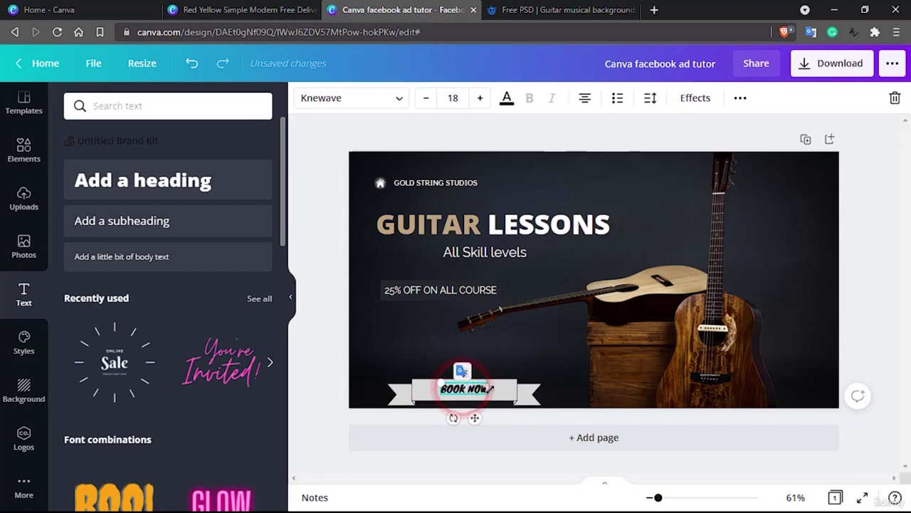
pyautogui.click(544, 359)
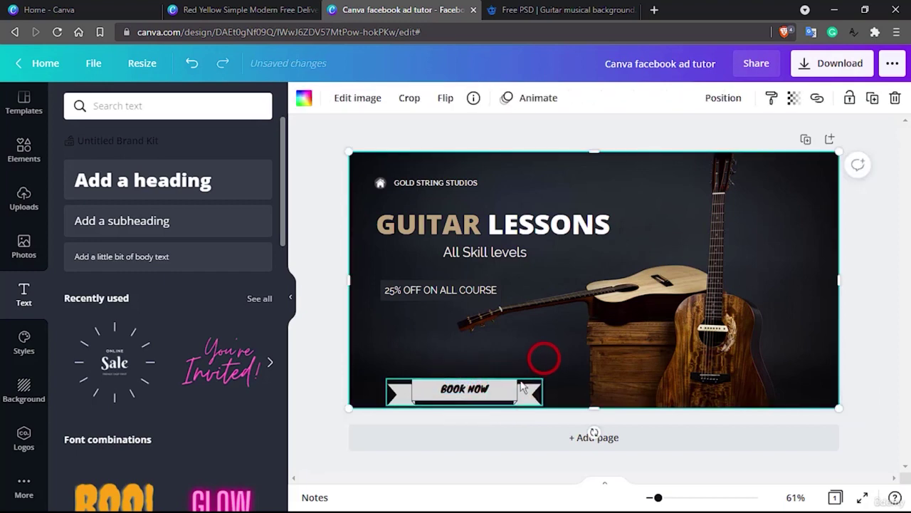
# Shrink the ribbon from its corners so it fits closely around the "BOOK NOW" text
pyautogui.click(514, 383)
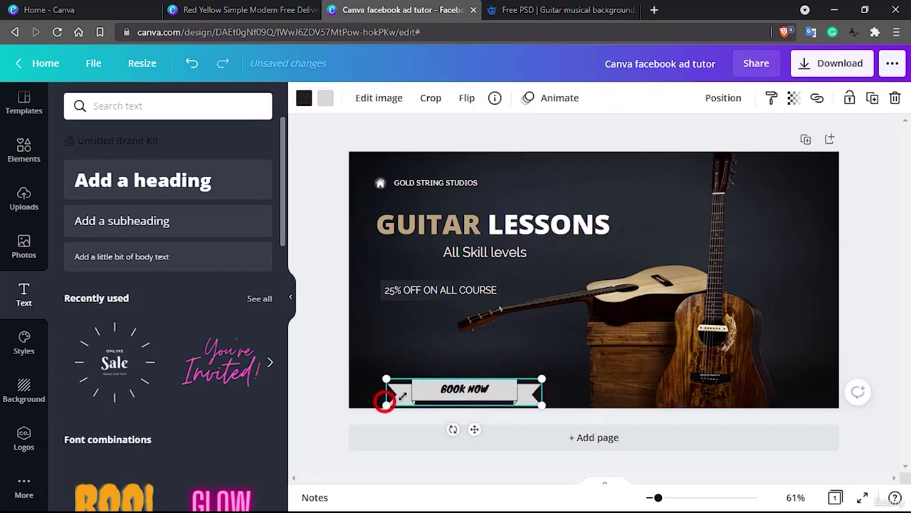
pyautogui.moveTo(384, 401); pyautogui.dragTo(408, 400)
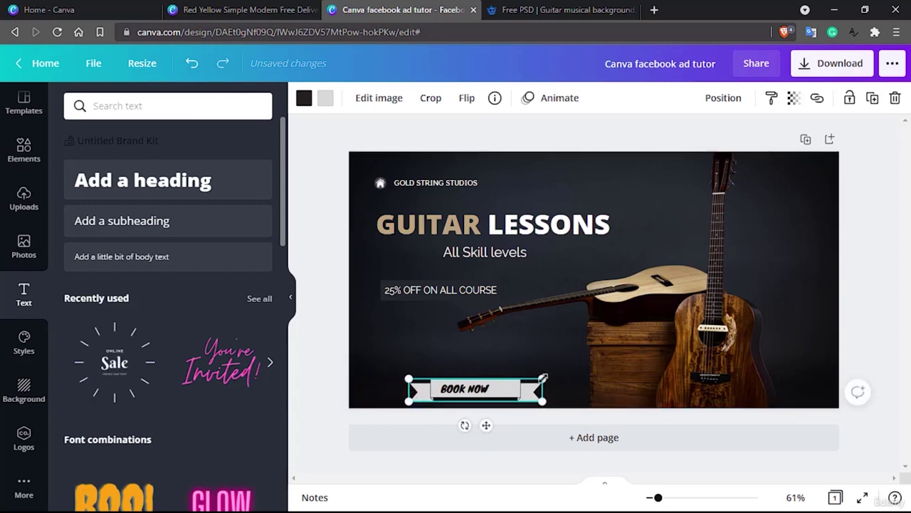
pyautogui.moveTo(543, 378); pyautogui.dragTo(520, 383)
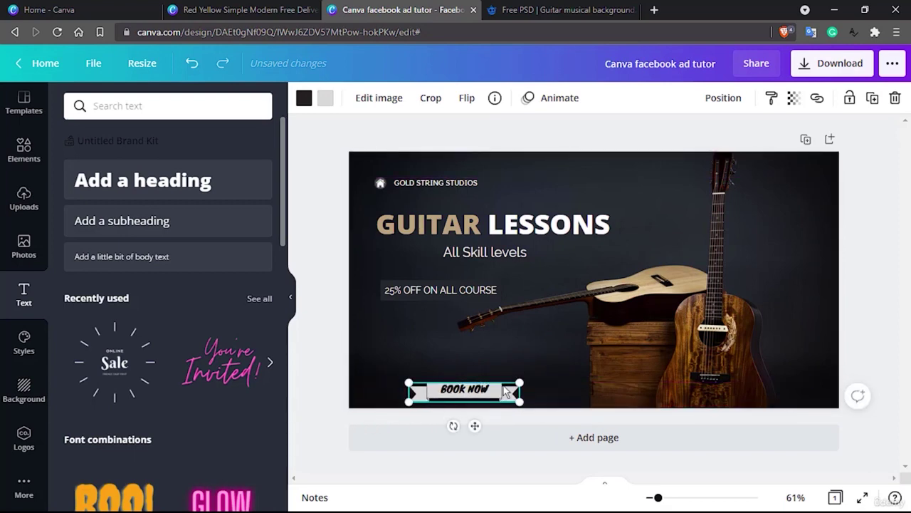
pyautogui.click(503, 385)
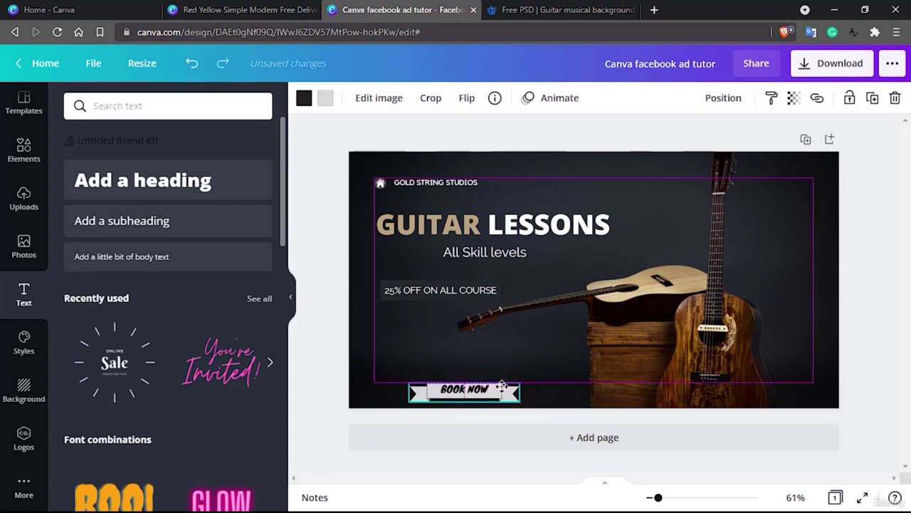
pyautogui.click(502, 385)
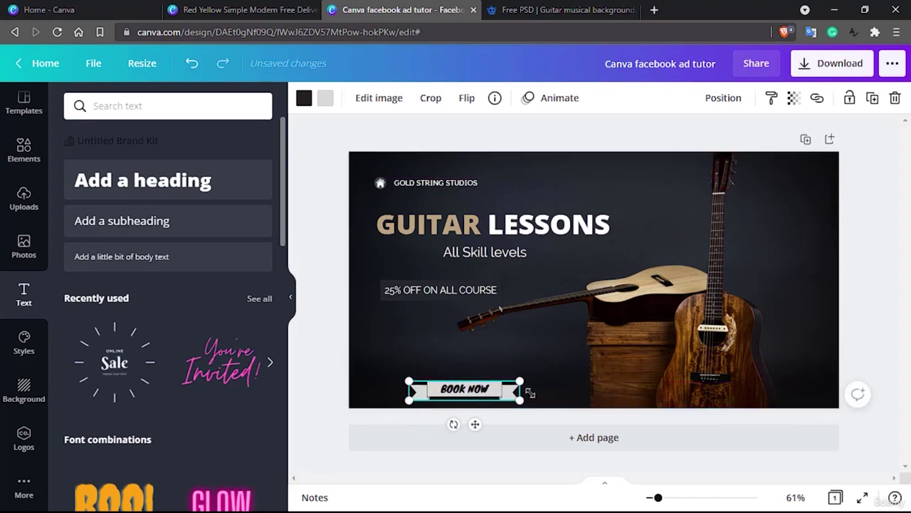
pyautogui.moveTo(519, 399); pyautogui.dragTo(506, 396)
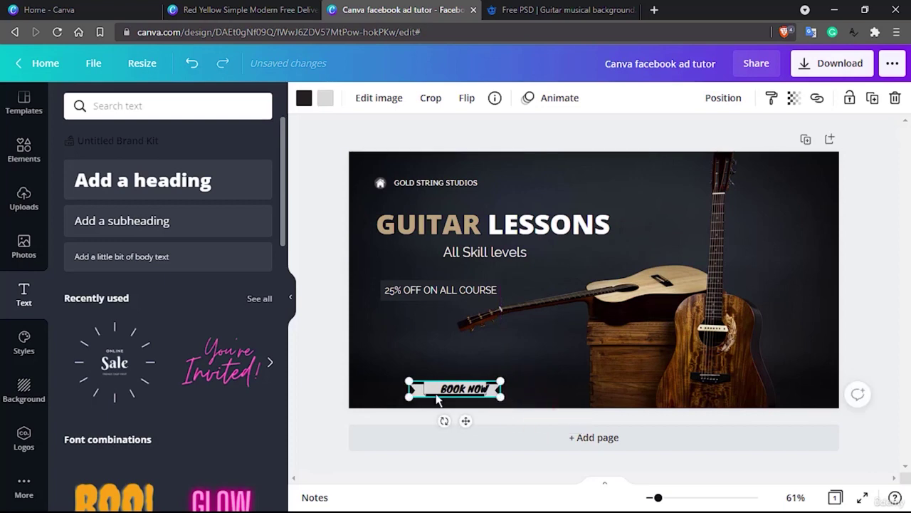
# Nudge the ribbon to the right in small steps until it is centred behind the "BOOK NOW" text
pyautogui.press('Right')
pyautogui.press('Right')
pyautogui.press('Right')
pyautogui.press('Right')
pyautogui.press('Right')
pyautogui.press('Right')
pyautogui.press('Right')
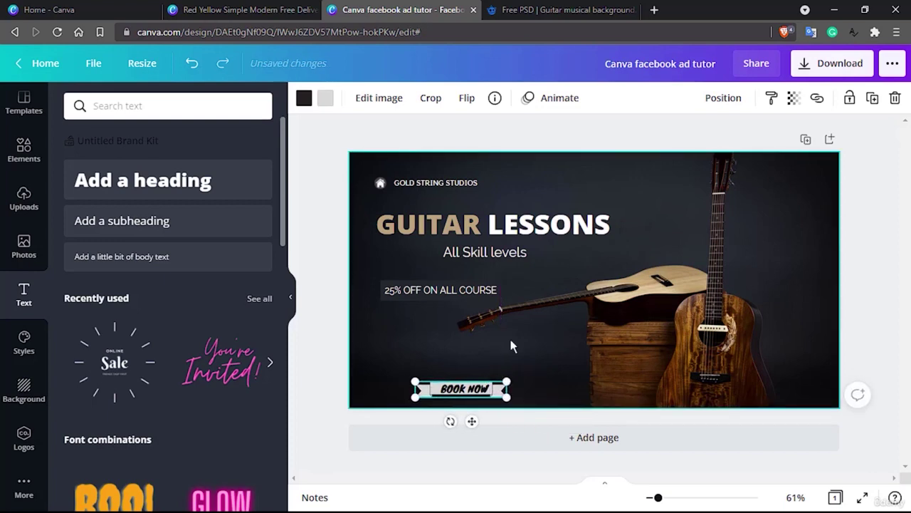
pyautogui.press('Right')
pyautogui.click(511, 347)
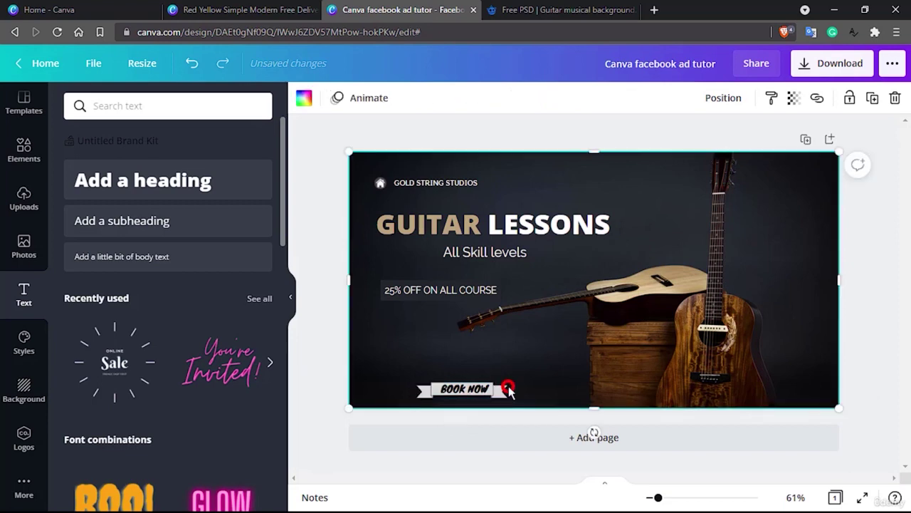
# Enlarge the ribbon slightly from its right-hand corners and raise the "BOOK NOW" text a little within the band
pyautogui.click(496, 395)
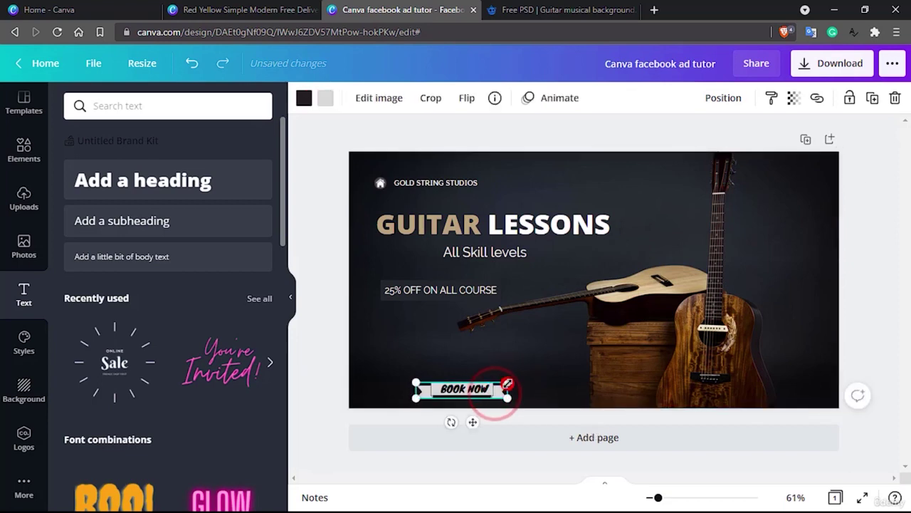
pyautogui.moveTo(508, 382); pyautogui.dragTo(515, 379)
pyautogui.click(503, 352)
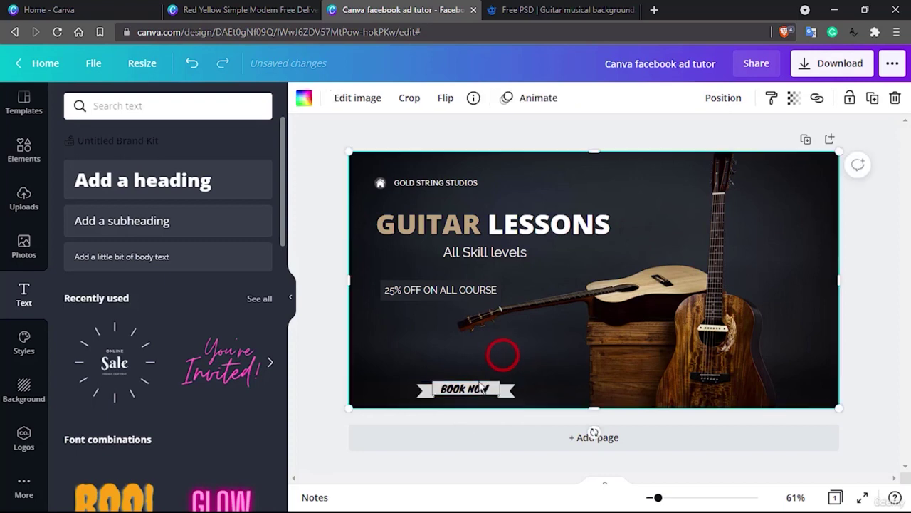
pyautogui.click(473, 390)
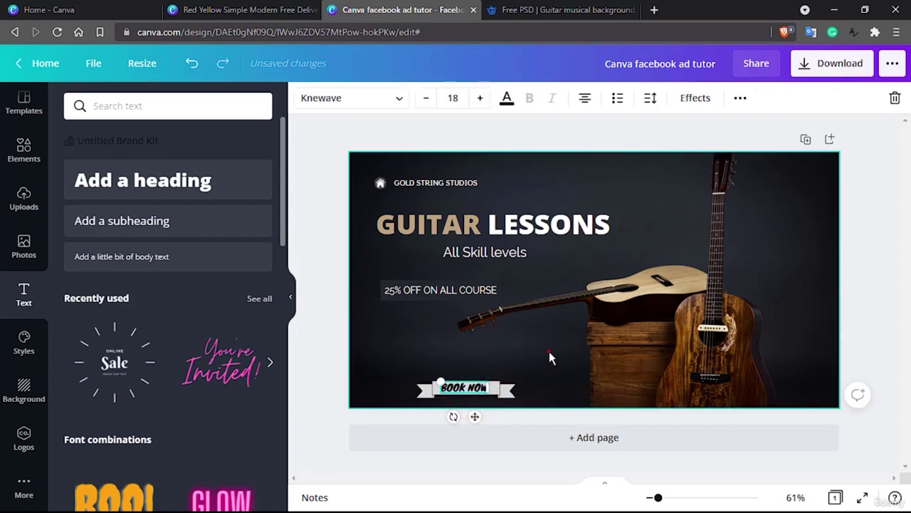
pyautogui.click(549, 353)
pyautogui.click(510, 398)
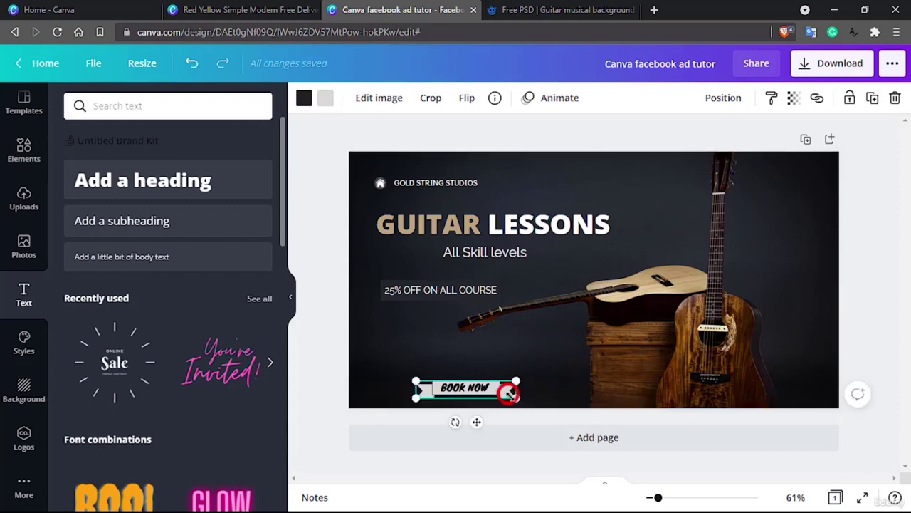
pyautogui.moveTo(514, 396); pyautogui.dragTo(514, 401)
pyautogui.click(508, 352)
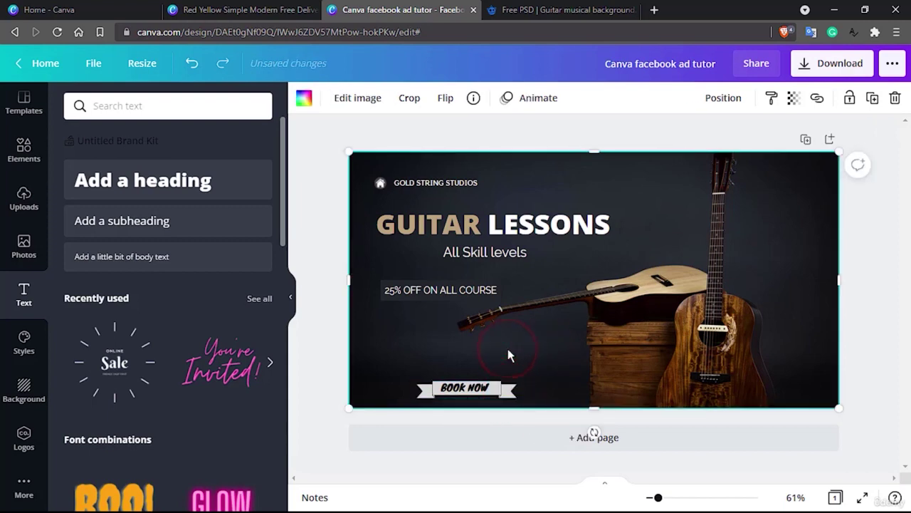
# Try Calgary, Raleway, Open Sans Extra Bold, Kollektif and Knewave as the font of the "BOOK NOW" text
pyautogui.doubleClick(447, 389)
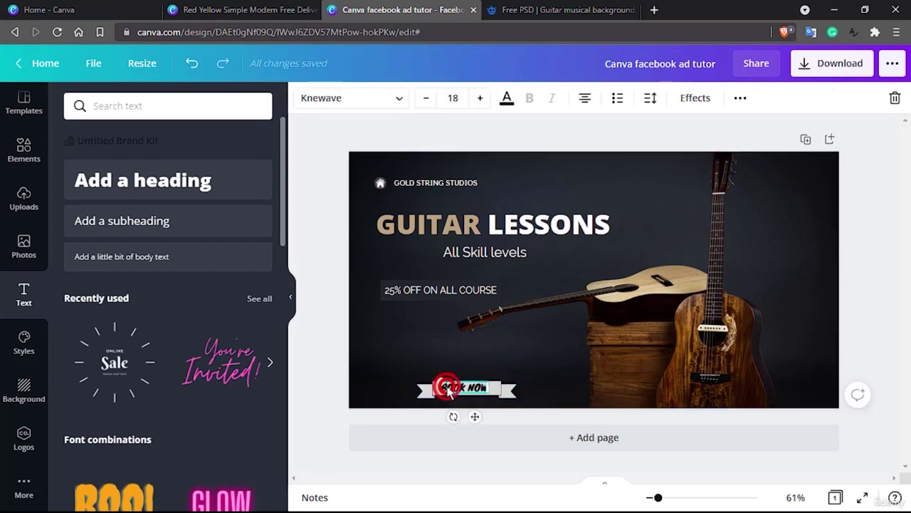
pyautogui.click(401, 99)
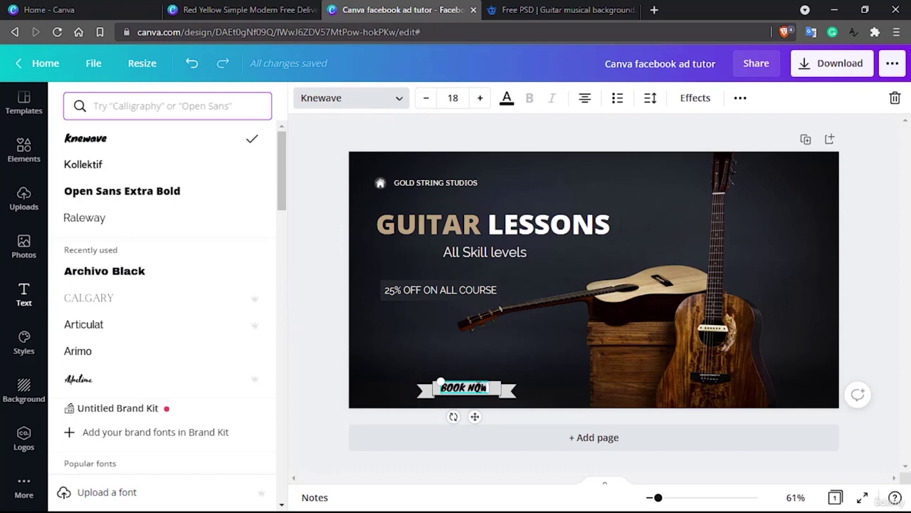
pyautogui.click(126, 297)
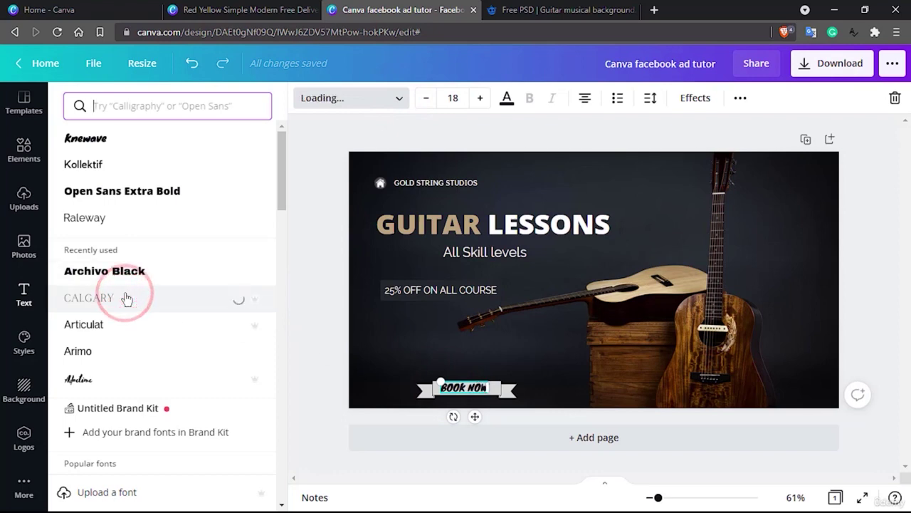
pyautogui.click(107, 220)
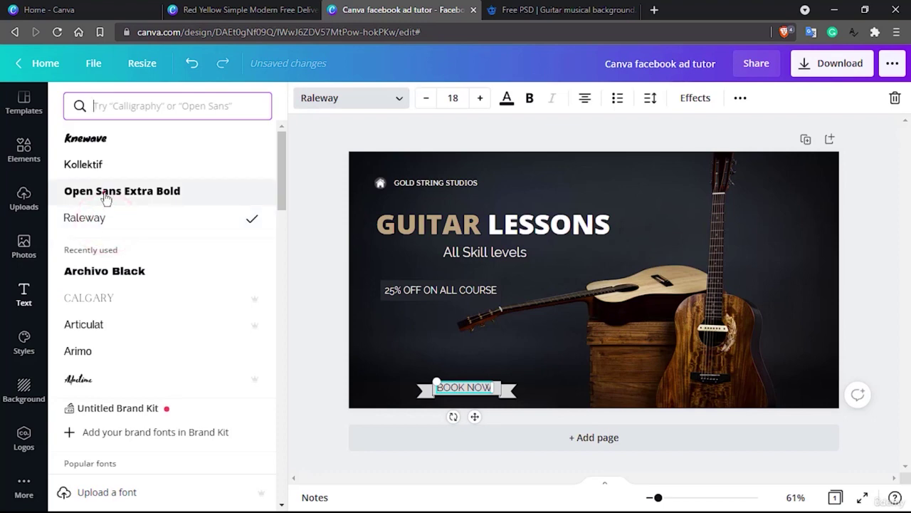
pyautogui.click(105, 198)
pyautogui.click(111, 169)
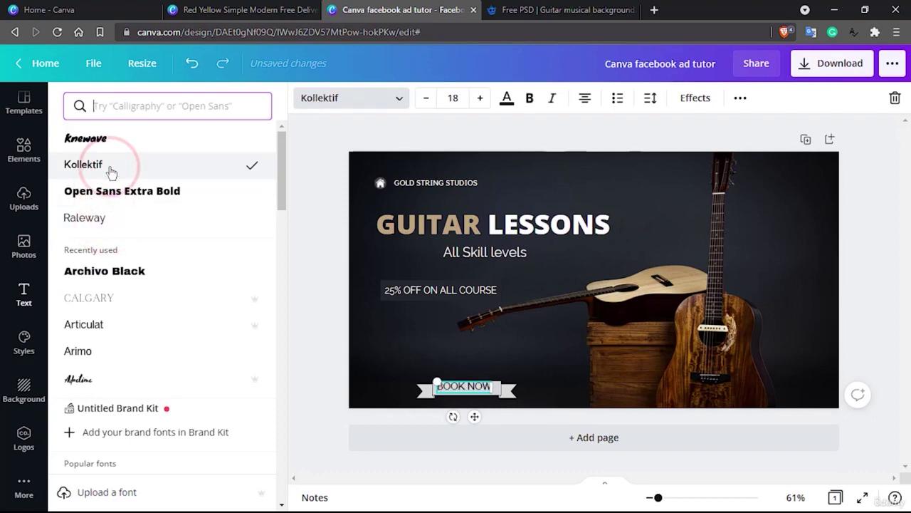
pyautogui.click(114, 135)
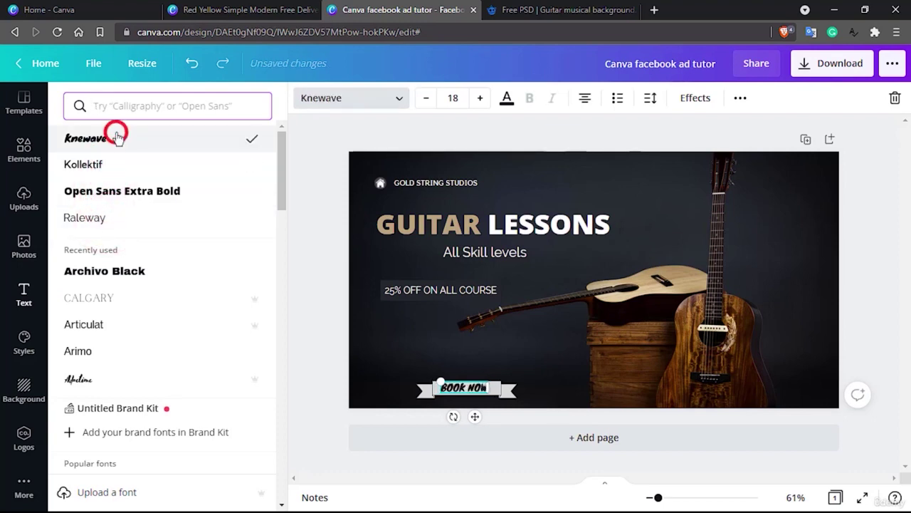
pyautogui.click(110, 184)
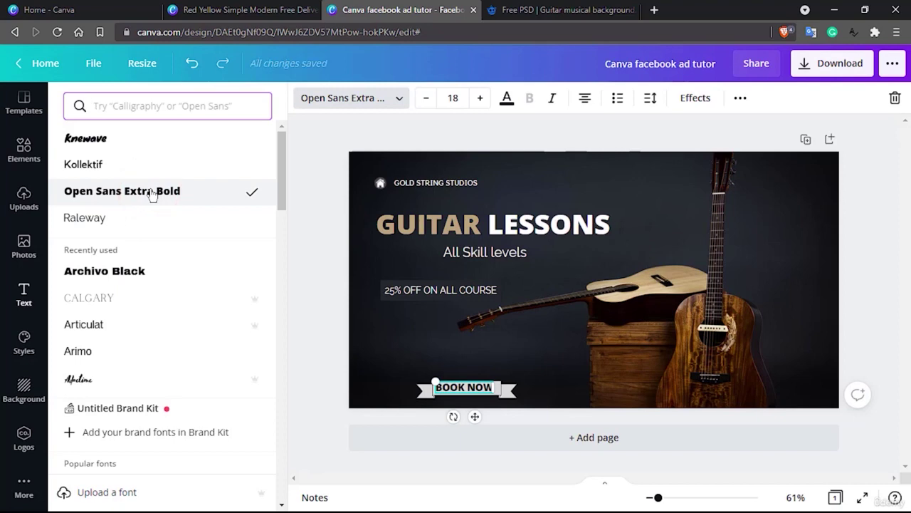
pyautogui.click(130, 164)
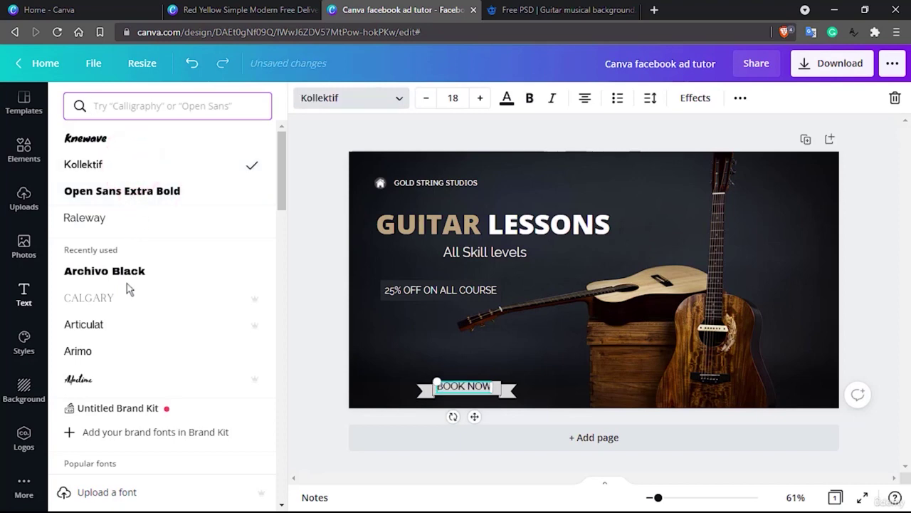
# Change the font of the "BOOK NOW" text to Alice from the popular fonts
pyautogui.scroll(-3, 123, 357)
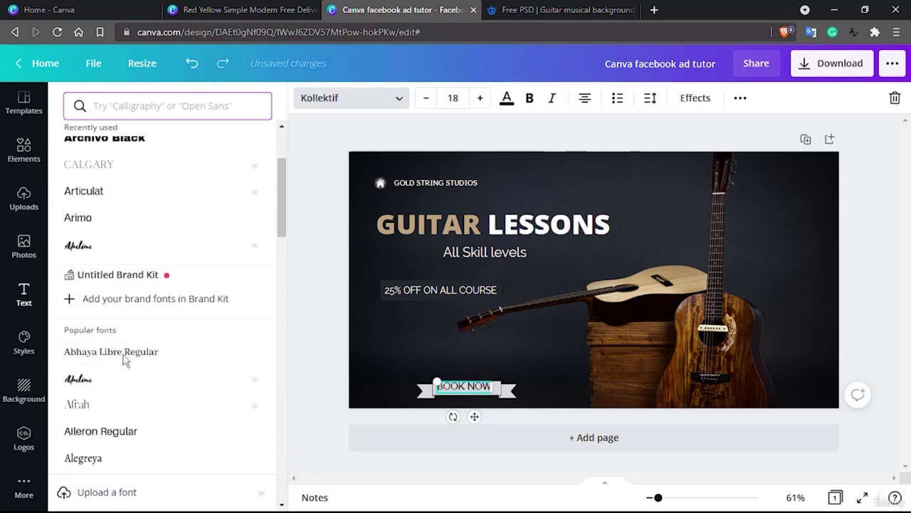
pyautogui.scroll(-5, 121, 358)
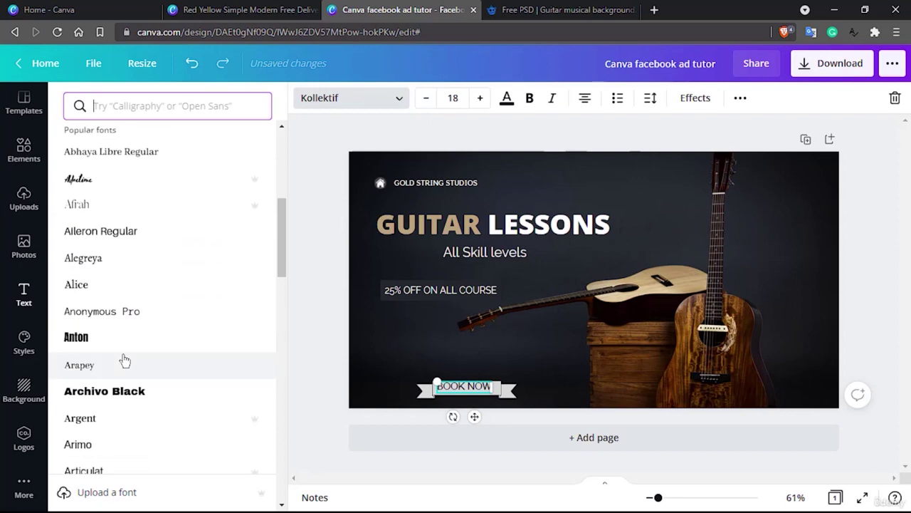
pyautogui.click(113, 289)
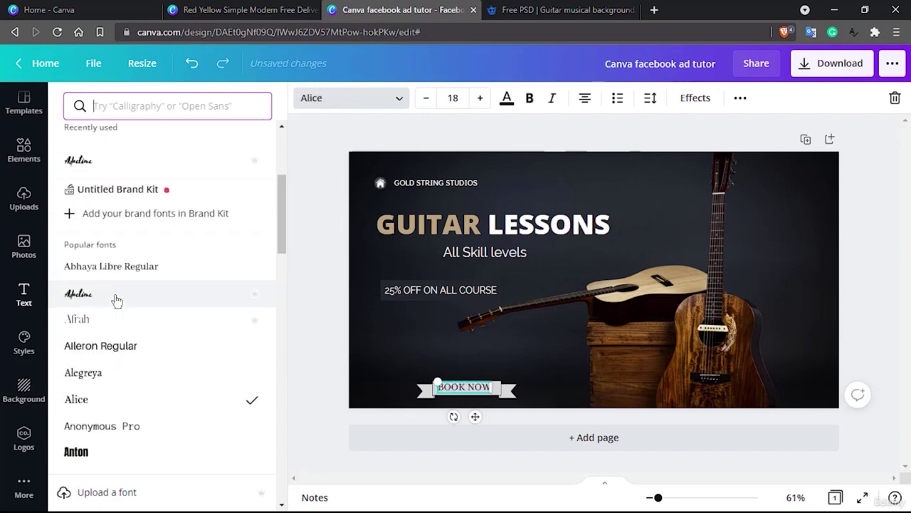
# Change the font of the "BOOK NOW" text to Open Sans Extra Bold
pyautogui.scroll(5, 118, 292)
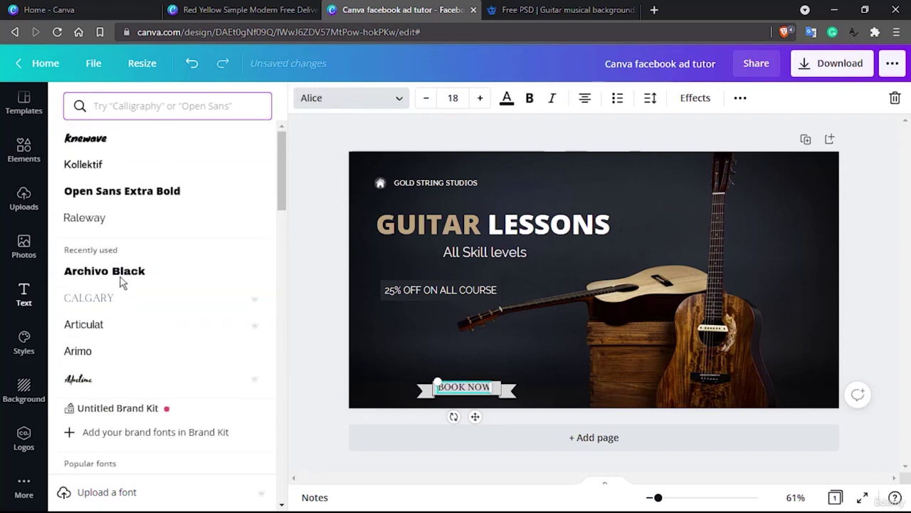
pyautogui.click(144, 197)
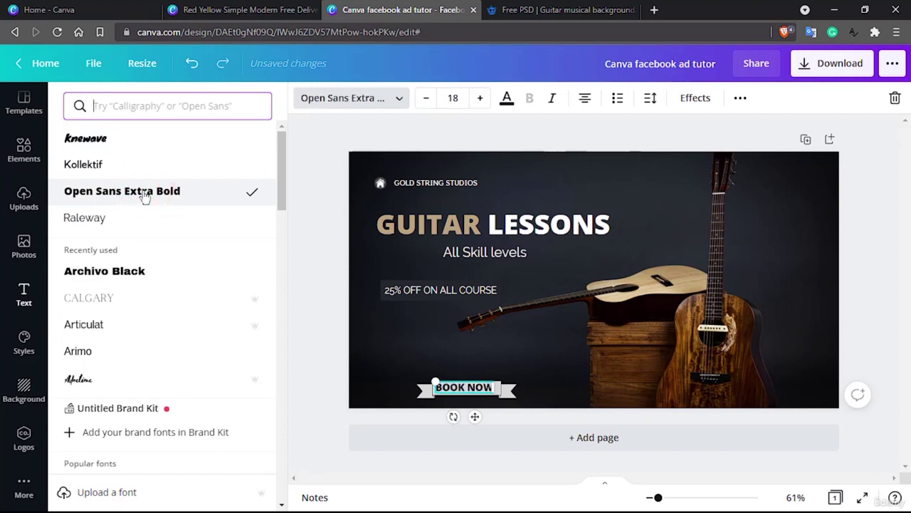
pyautogui.click(417, 374)
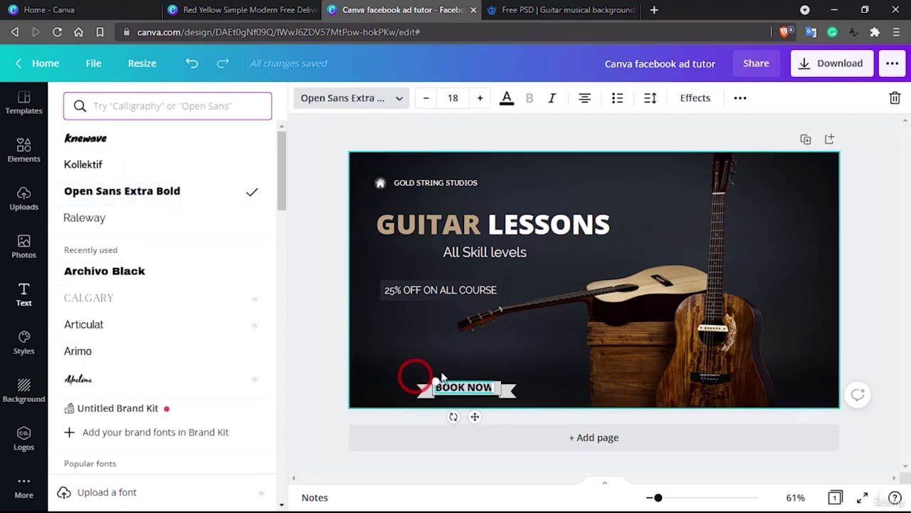
pyautogui.click(549, 356)
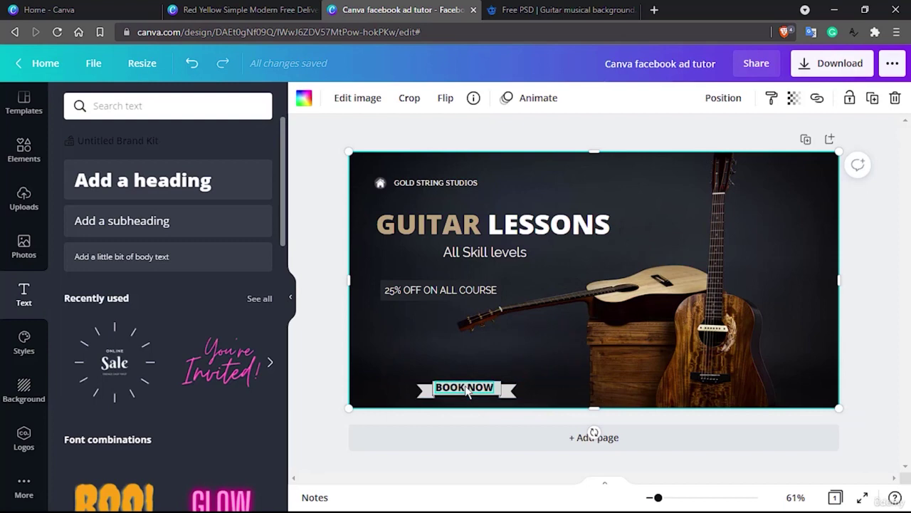
# Nudge the "BOOK NOW" text slightly right and down until it is centred within the ribbon band
pyautogui.click(464, 388)
pyautogui.click(548, 348)
pyautogui.click(481, 390)
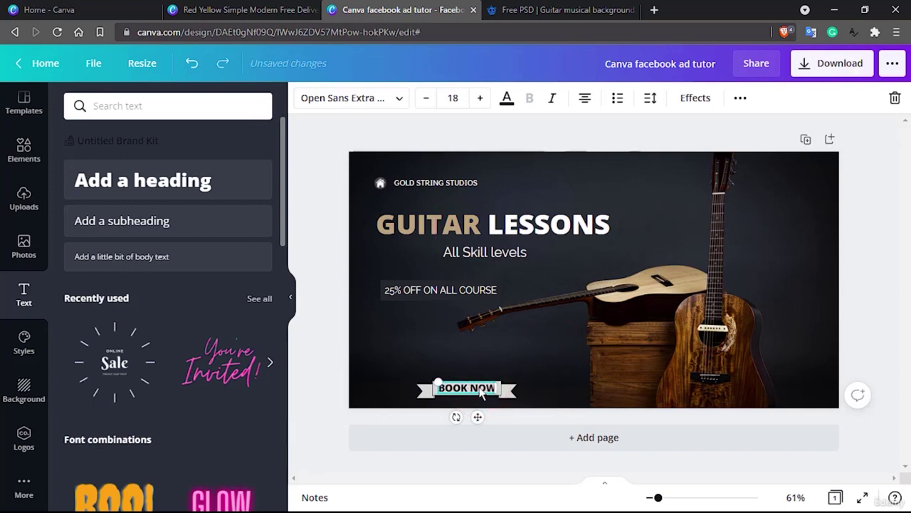
pyautogui.click(481, 390)
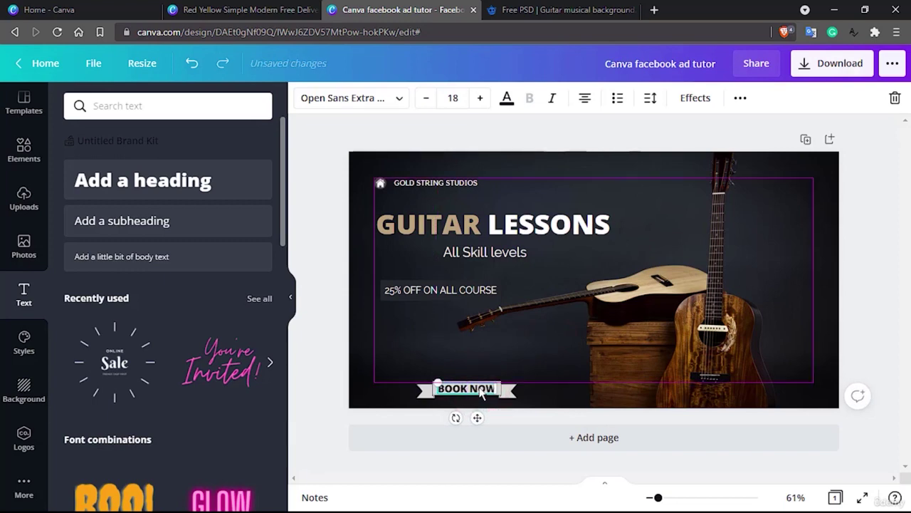
pyautogui.moveTo(480, 390); pyautogui.dragTo(481, 392)
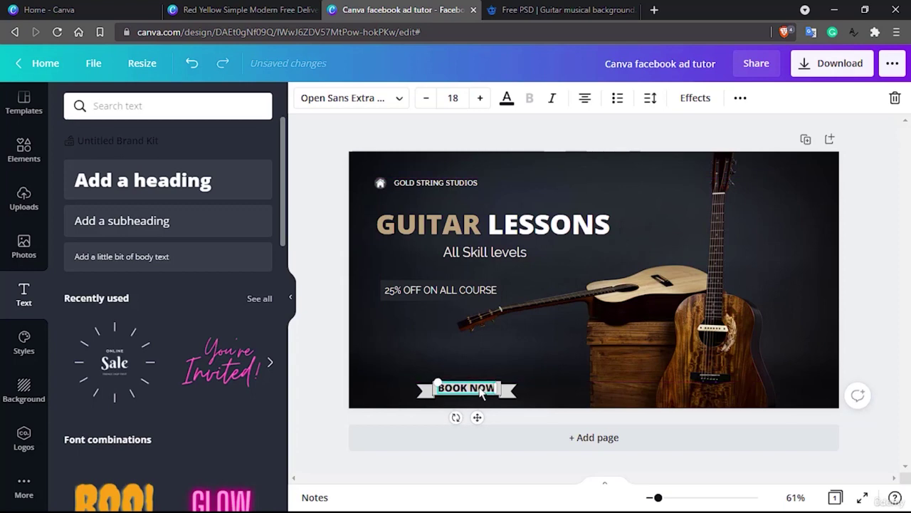
pyautogui.click(481, 390)
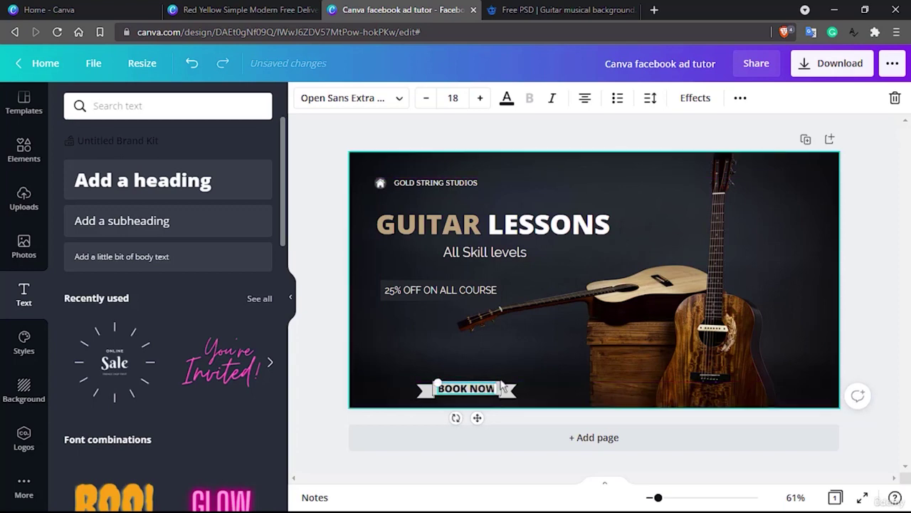
pyautogui.click(466, 390)
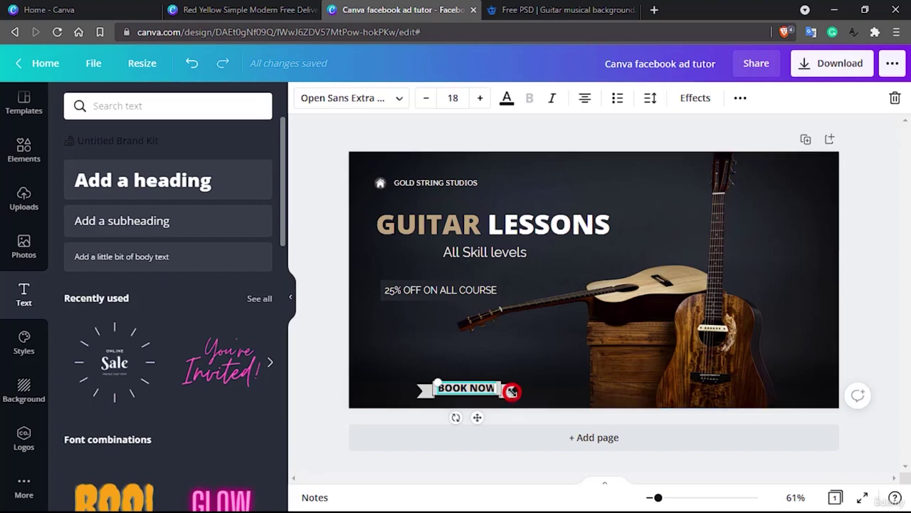
# Select the ribbon together with the "BOOK NOW" text and group them
pyautogui.moveTo(512, 391); pyautogui.dragTo(508, 393)
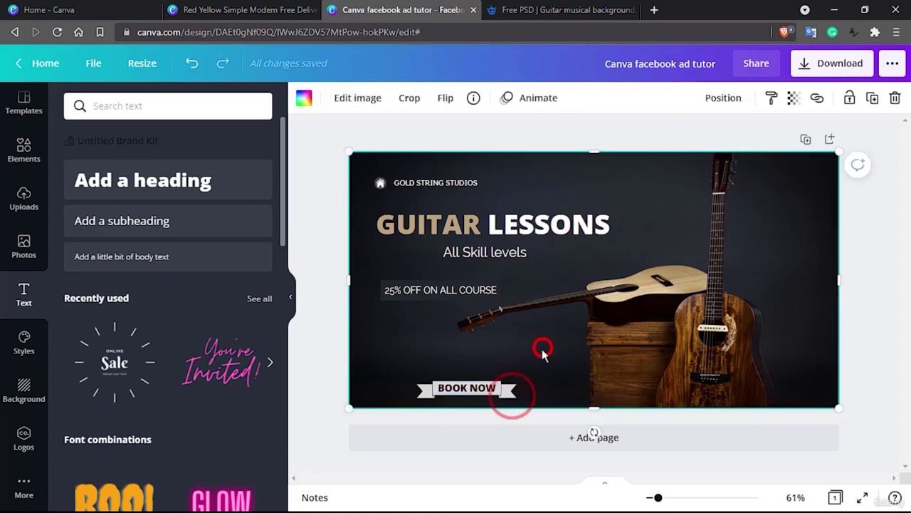
pyautogui.click(544, 345)
pyautogui.click(505, 390)
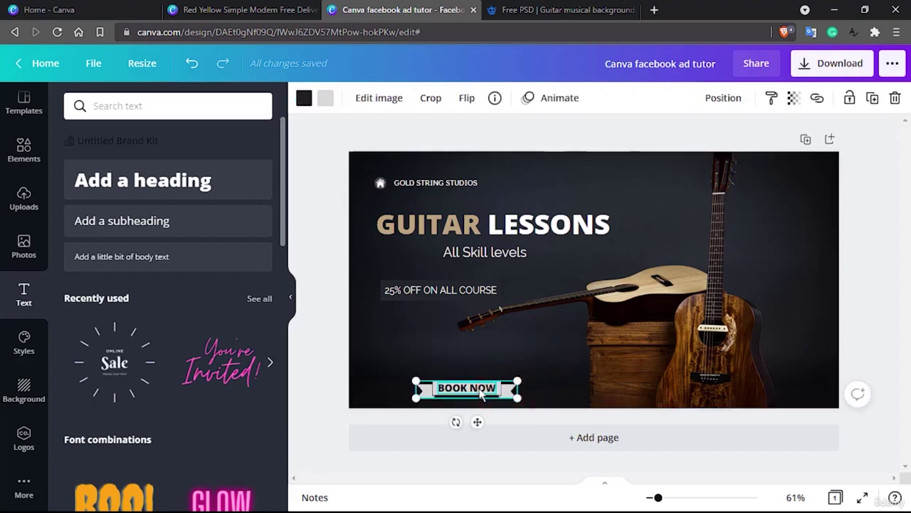
pyautogui.click(480, 394)
pyautogui.click(741, 98)
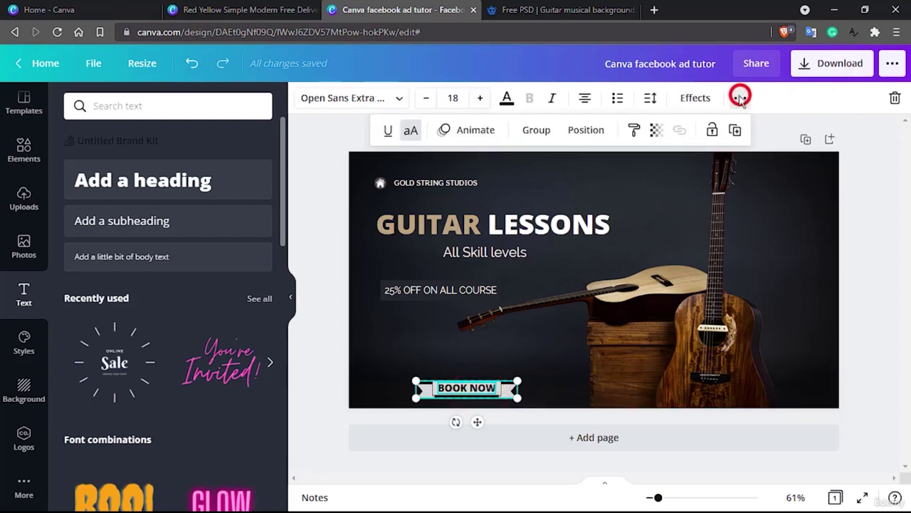
pyautogui.click(539, 129)
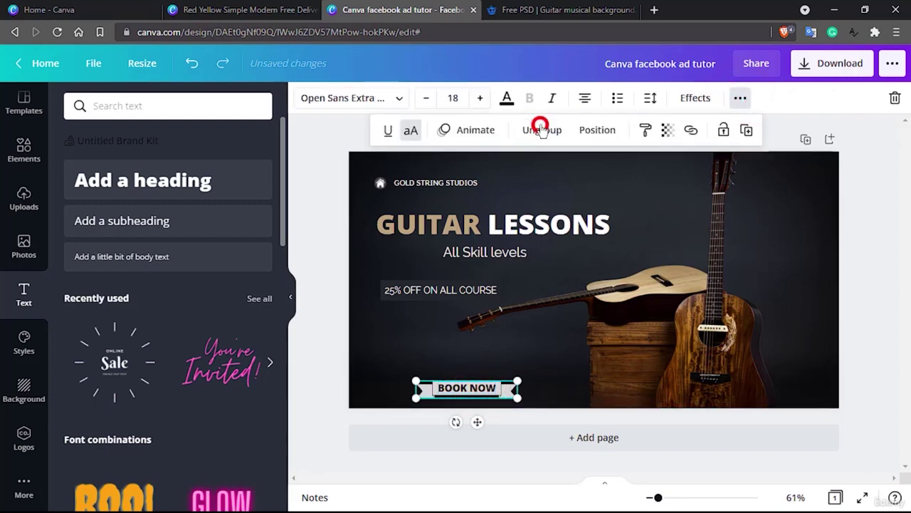
# Move the "25% OFF ON ALL COURSE" bar down to just above the ribbon and enlarge it to text size 21.1
pyautogui.click(441, 228)
pyautogui.moveTo(443, 292); pyautogui.dragTo(446, 358)
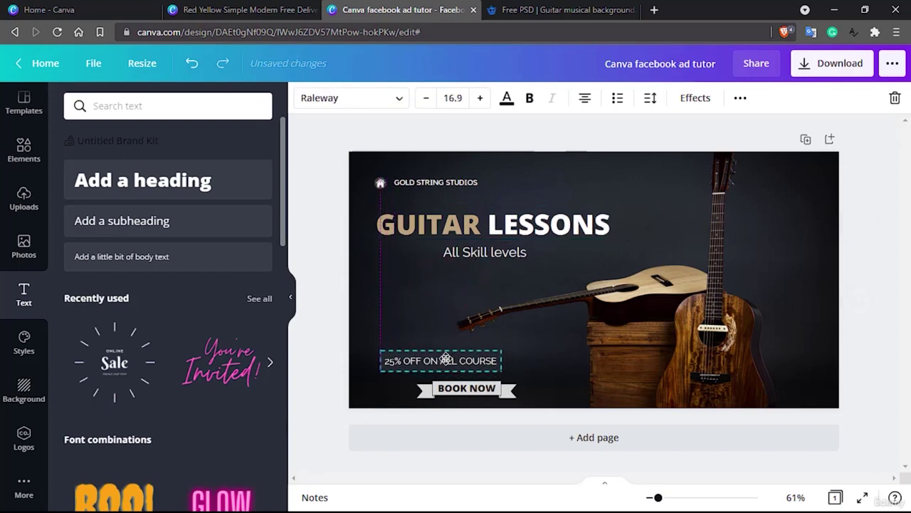
pyautogui.moveTo(501, 351); pyautogui.dragTo(529, 343)
pyautogui.click(636, 179)
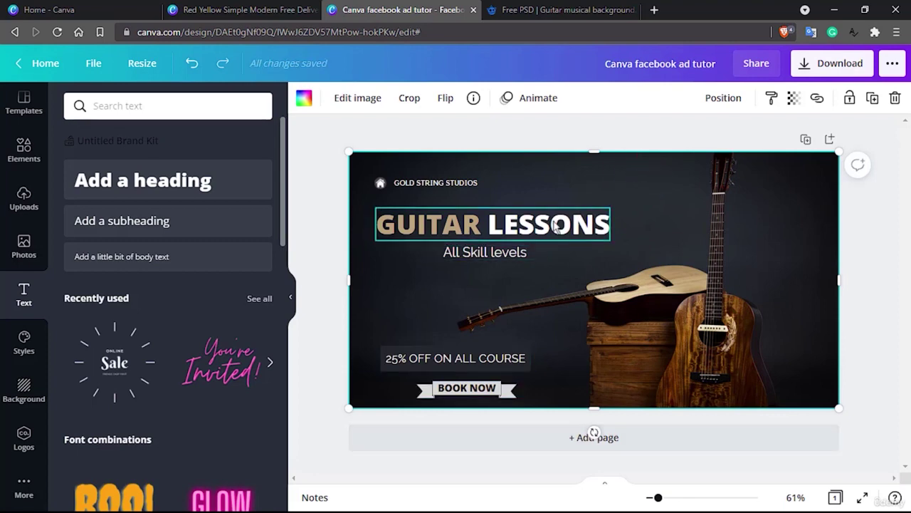
# Move the "All Skill levels" subheading and the "GUITAR LESSONS" heading down slightly
pyautogui.click(490, 255)
pyautogui.moveTo(490, 265); pyautogui.dragTo(490, 274)
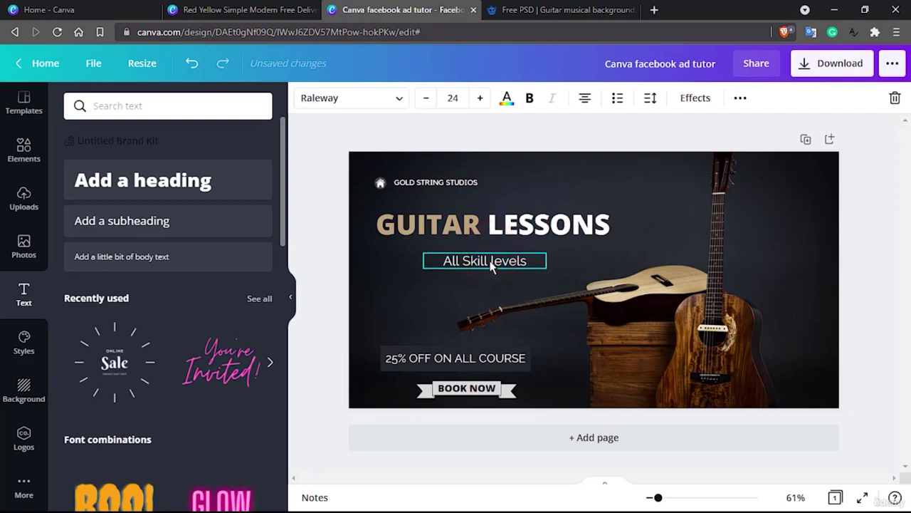
pyautogui.click(490, 226)
pyautogui.moveTo(489, 235); pyautogui.dragTo(492, 234)
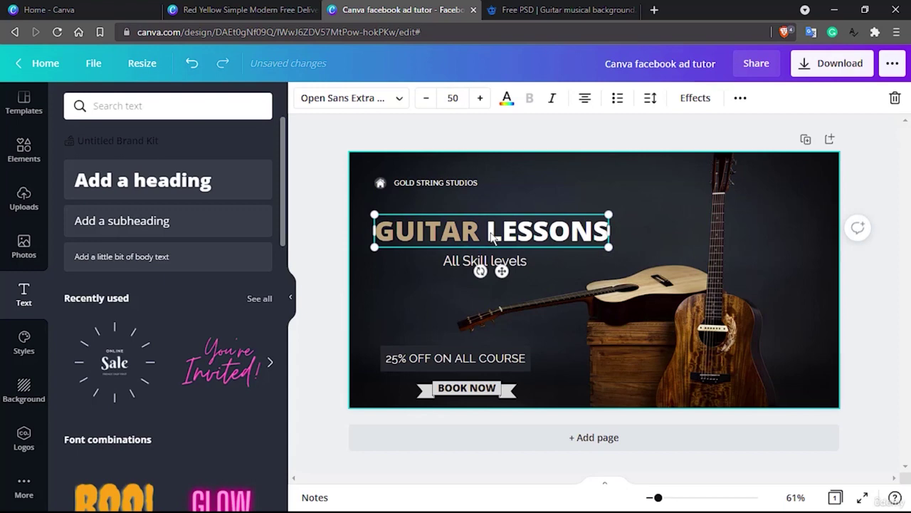
pyautogui.click(793, 315)
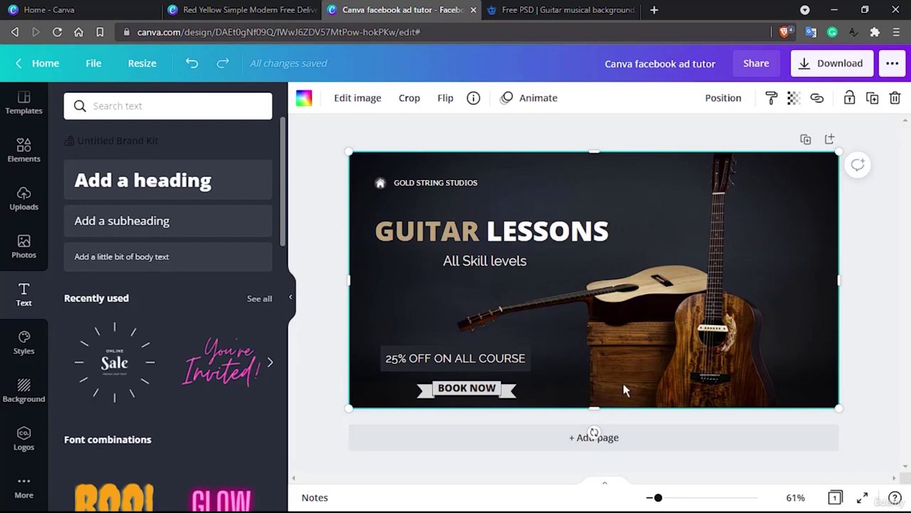
# Try shrinking the "25% OFF ON ALL COURSE" bar to text size 16.3 and undo the resize
pyautogui.click(451, 361)
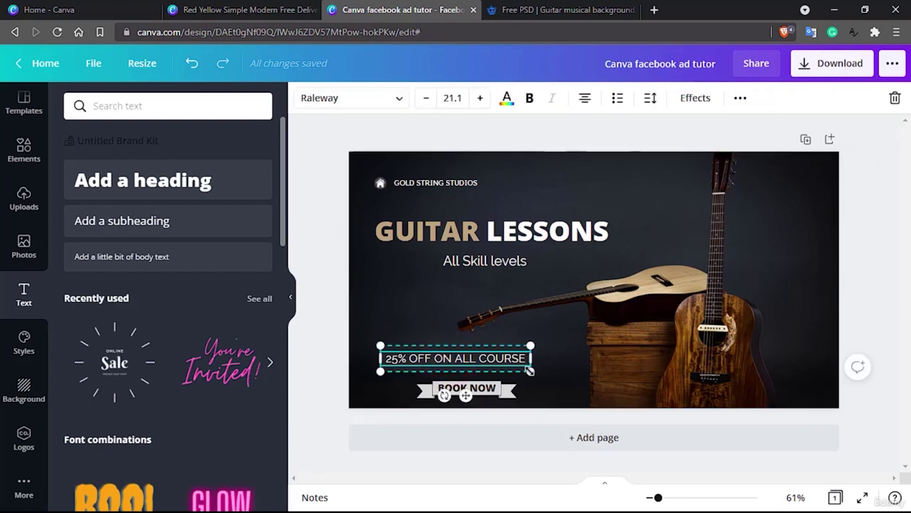
pyautogui.moveTo(528, 369); pyautogui.dragTo(497, 365)
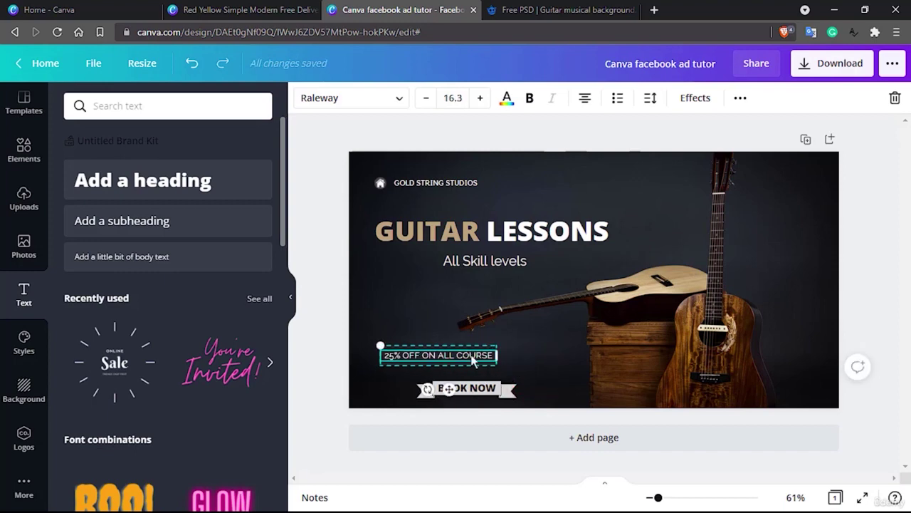
pyautogui.hotkey('ctrl', 'z')
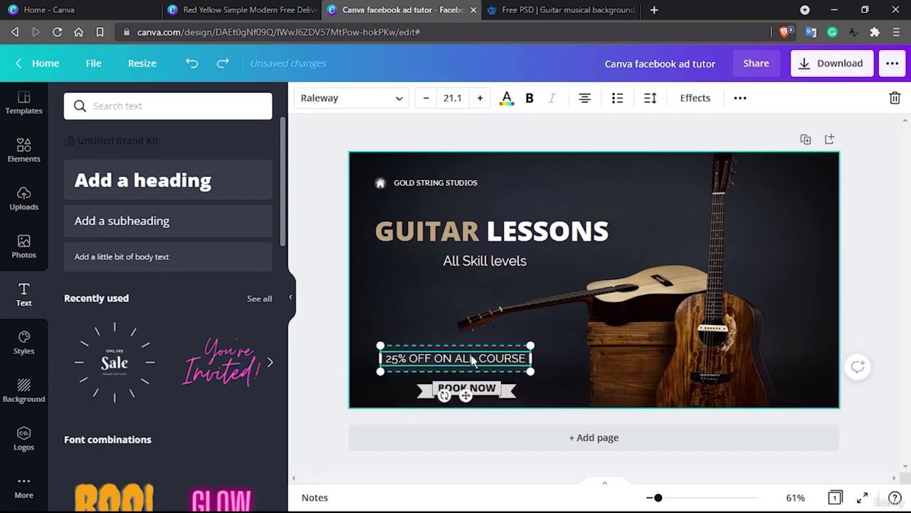
pyautogui.click(892, 64)
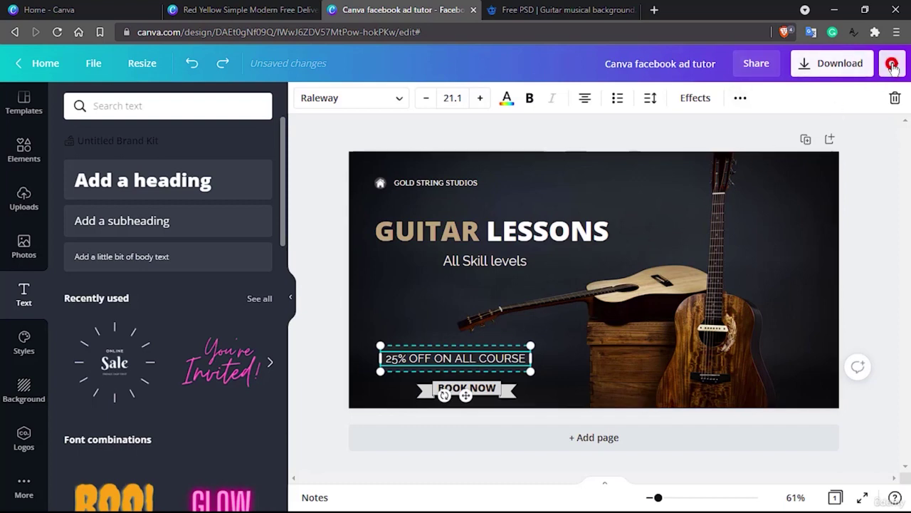
pyautogui.click(472, 57)
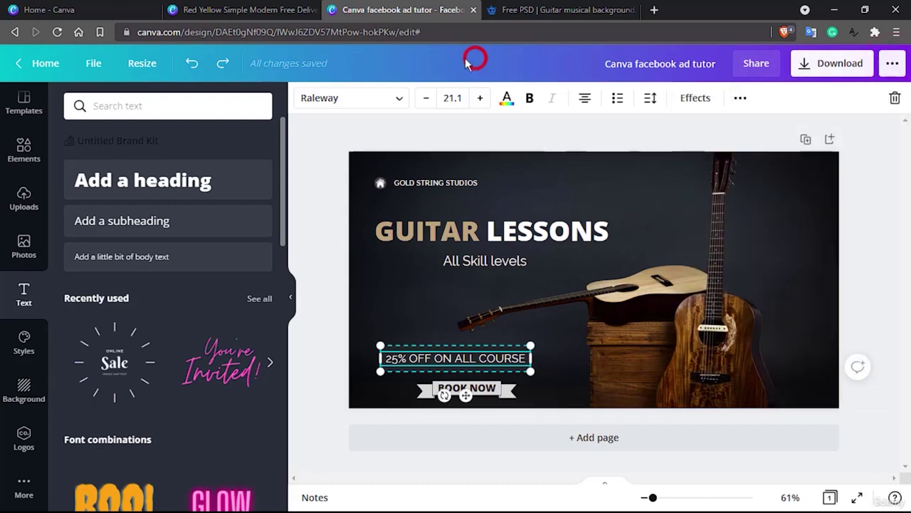
pyautogui.click(87, 63)
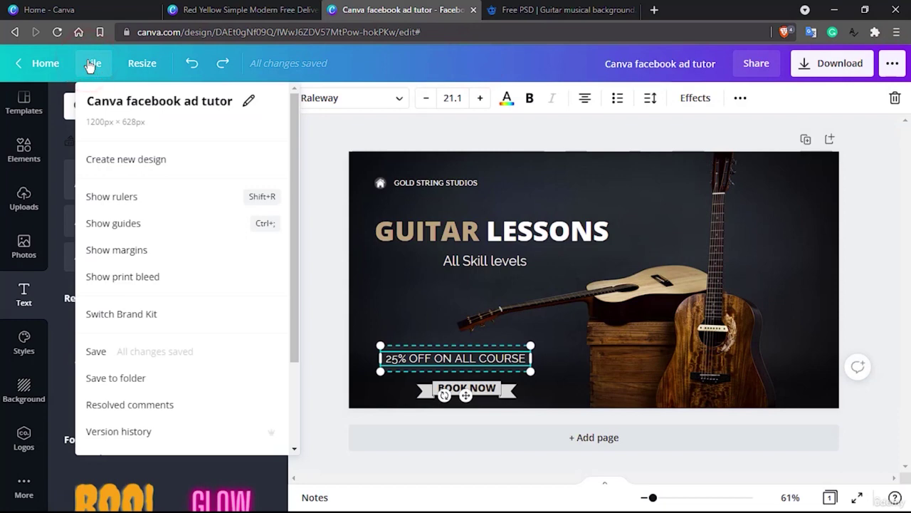
pyautogui.click(152, 165)
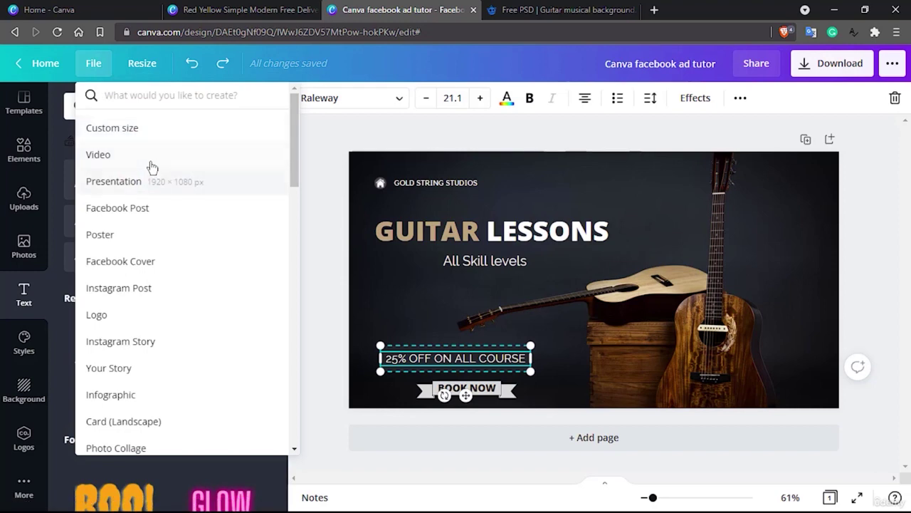
pyautogui.click(361, 135)
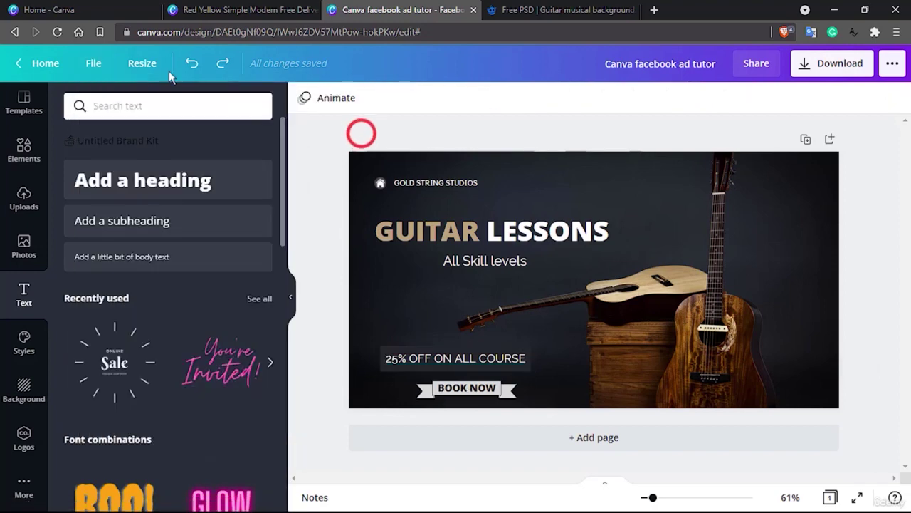
# Save the design and rename it "New Canva facebook ad tutor"
pyautogui.click(92, 63)
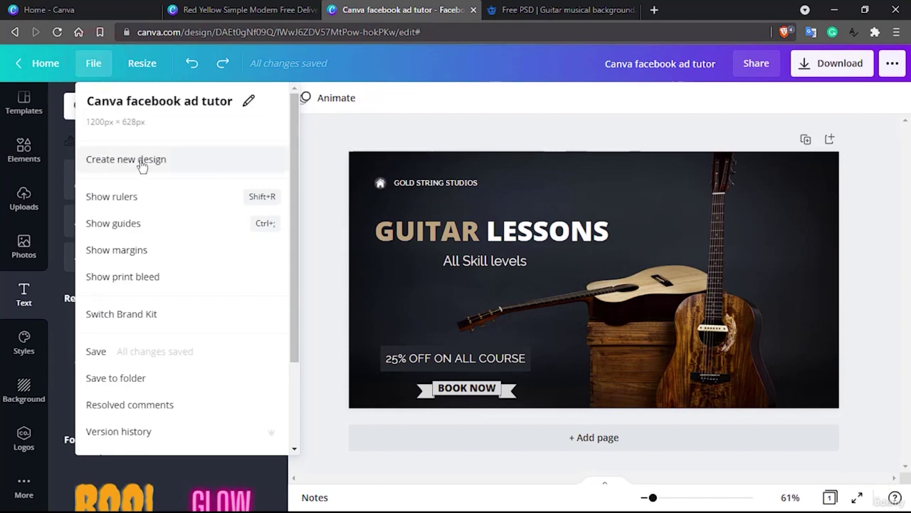
pyautogui.click(162, 358)
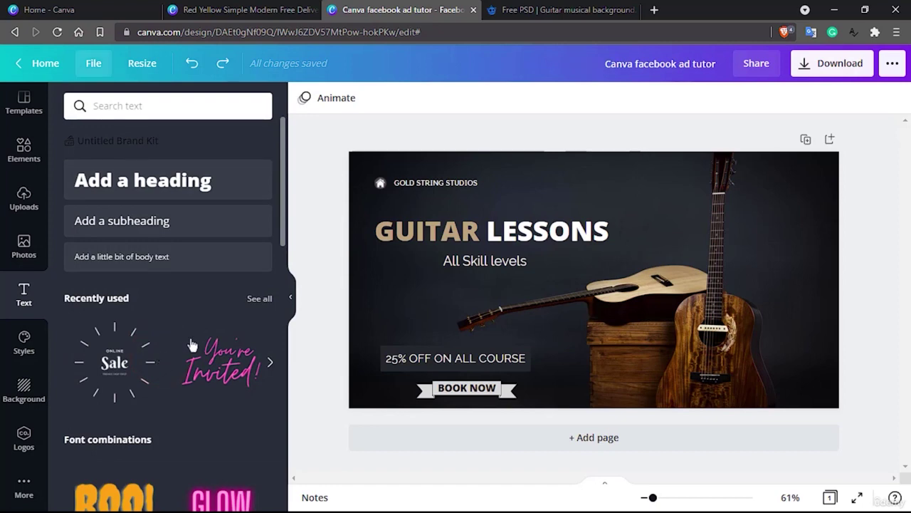
pyautogui.click(677, 64)
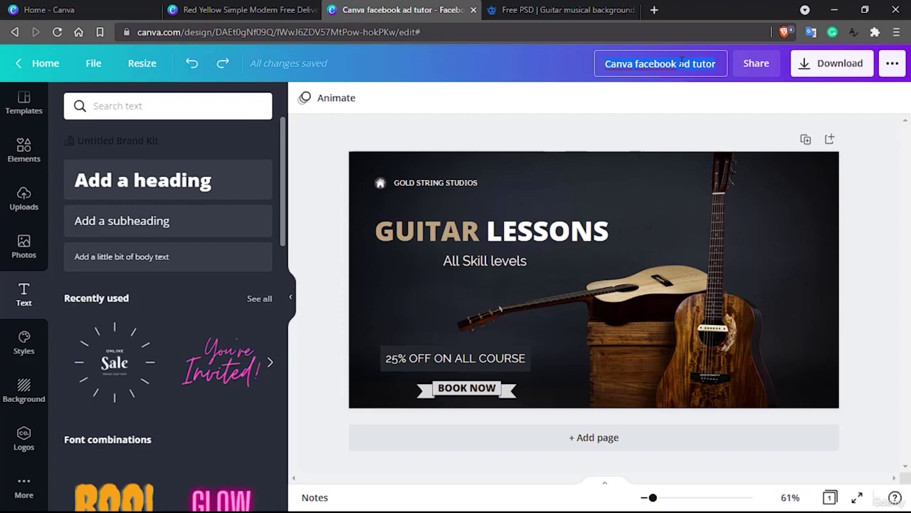
pyautogui.click(651, 135)
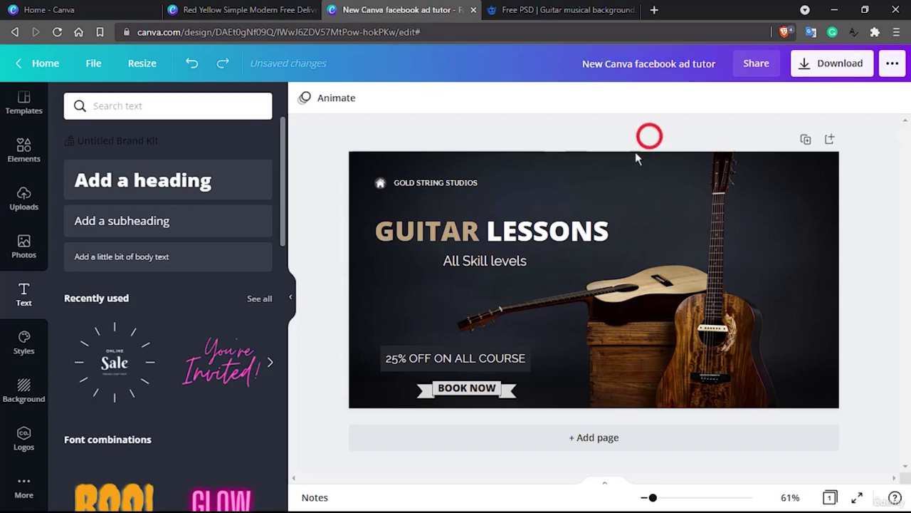
# Move the "25% OFF ON ALL COURSE" bar up below the subheading, left-aligned with the heading, and shrink it to text size 16.5
pyautogui.click(439, 362)
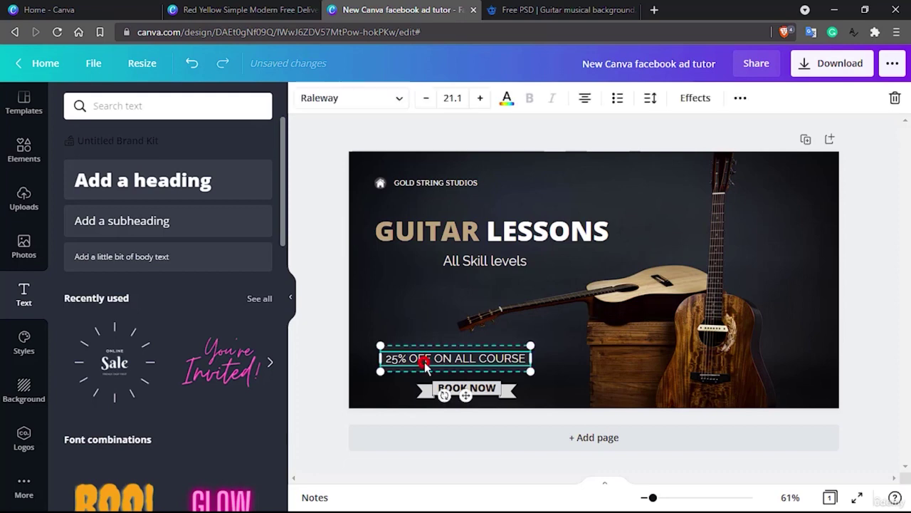
pyautogui.moveTo(424, 363); pyautogui.dragTo(418, 293)
pyautogui.moveTo(525, 306); pyautogui.dragTo(491, 299)
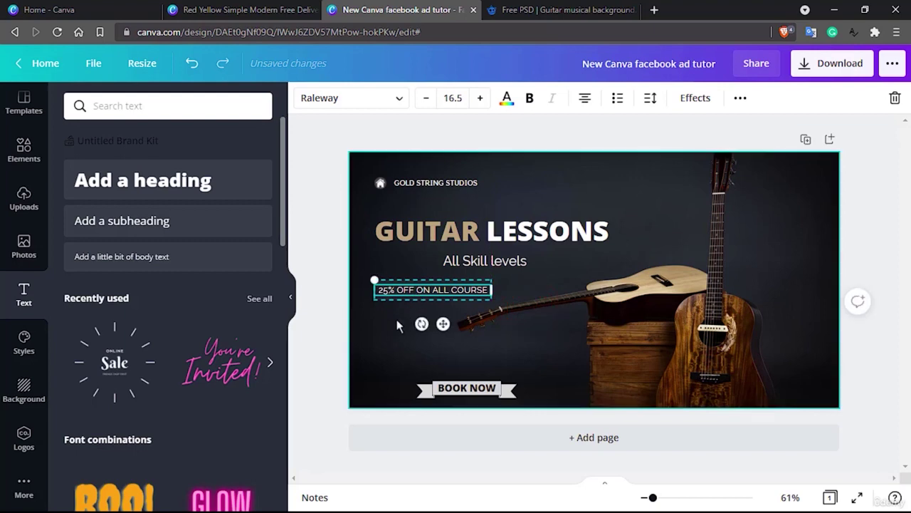
pyautogui.click(380, 332)
pyautogui.click(418, 292)
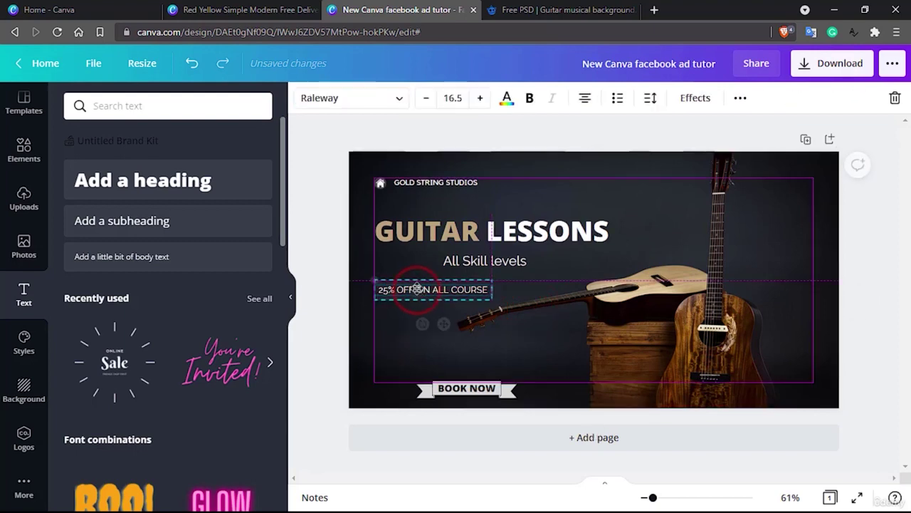
pyautogui.click(398, 328)
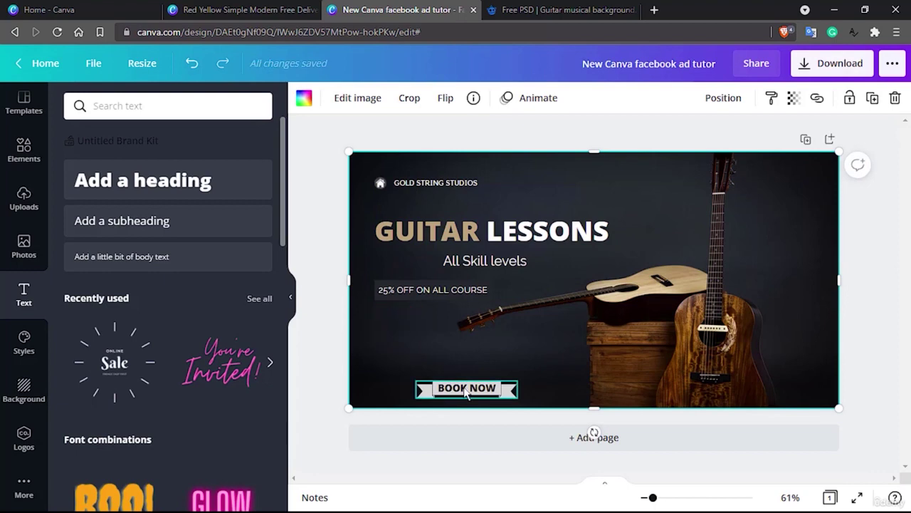
# Move the grouped "BOOK NOW" ribbon right and slightly down, next to the wooden crate at the design's lower edge
pyautogui.moveTo(467, 393); pyautogui.dragTo(524, 388)
pyautogui.click(525, 344)
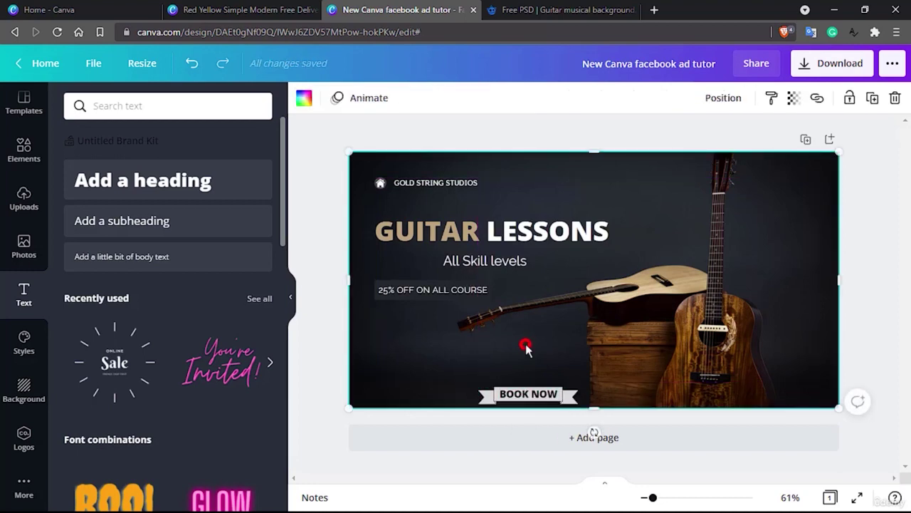
# Move the "GUITAR LESSONS" heading, the "All Skill levels" subheading and the "25% OFF ON ALL COURSE" bar up, closer together under the studio name
pyautogui.click(472, 289)
pyautogui.click(446, 229)
pyautogui.moveTo(445, 215); pyautogui.dragTo(446, 202)
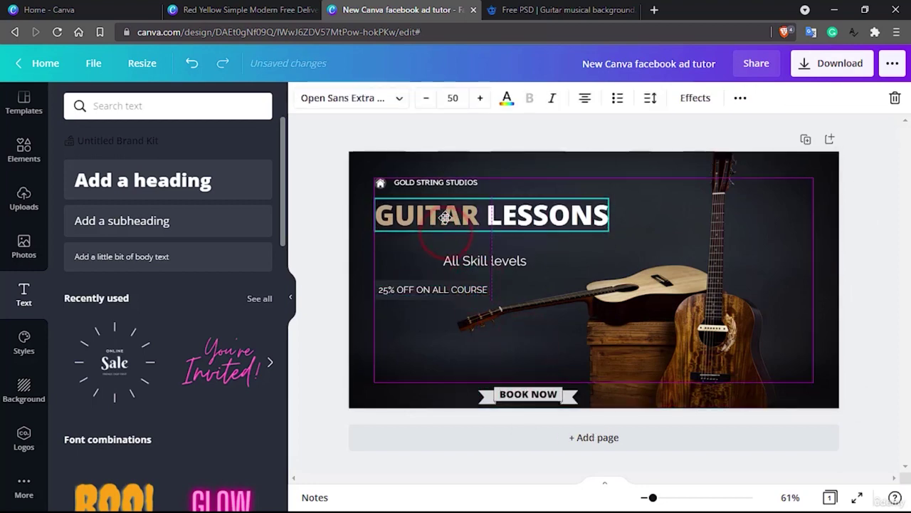
pyautogui.click(464, 258)
pyautogui.moveTo(464, 258); pyautogui.dragTo(459, 244)
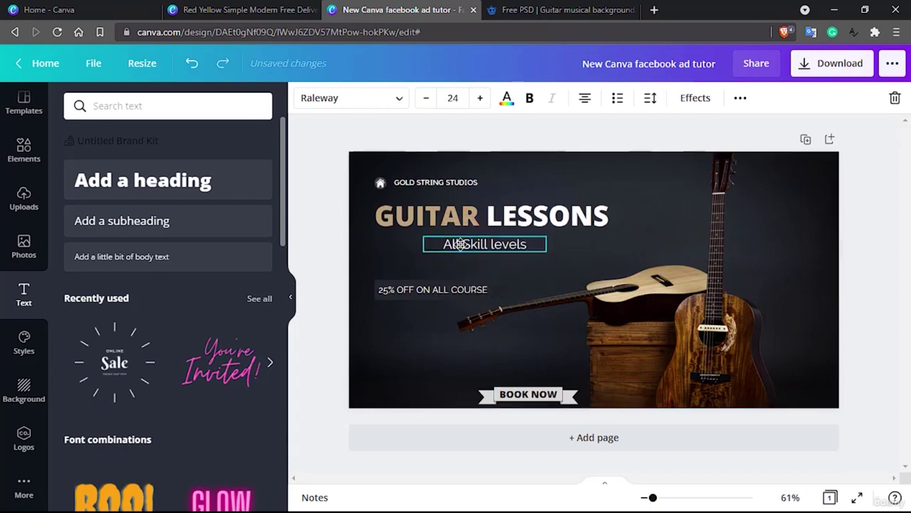
pyautogui.moveTo(425, 289); pyautogui.dragTo(425, 269)
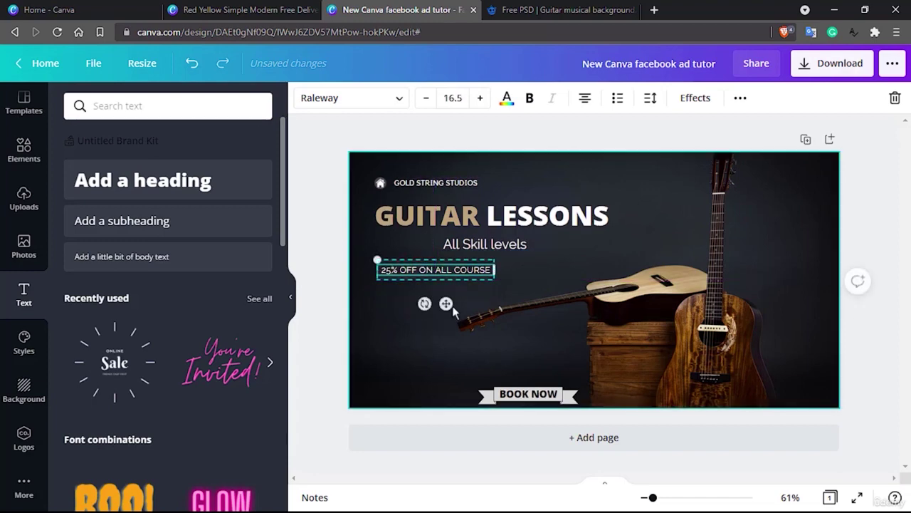
# Delete the "BOOK NOW" text and its ribbon from the design's lower edge
pyautogui.click(517, 401)
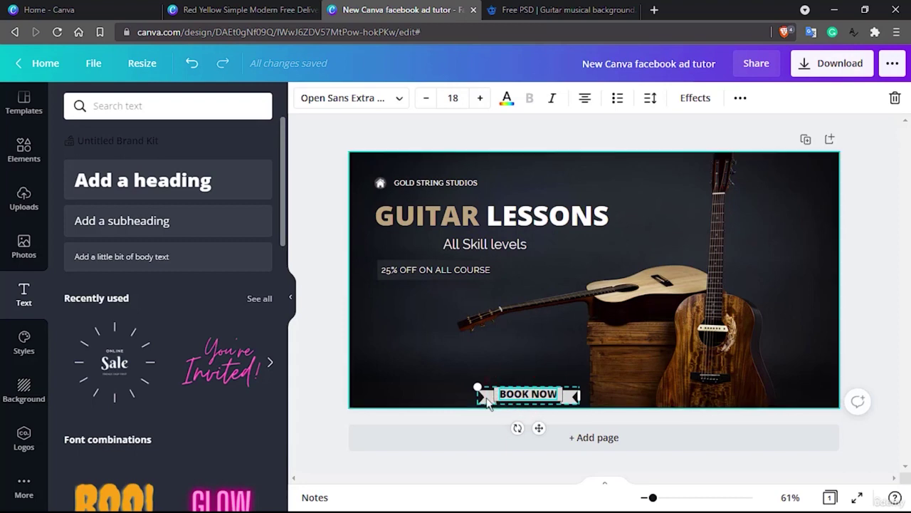
pyautogui.click(485, 397)
pyautogui.moveTo(485, 397)
pyautogui.mouseDown()
pyautogui.moveTo(485, 335)
pyautogui.moveTo(487, 383)
pyautogui.mouseUp()
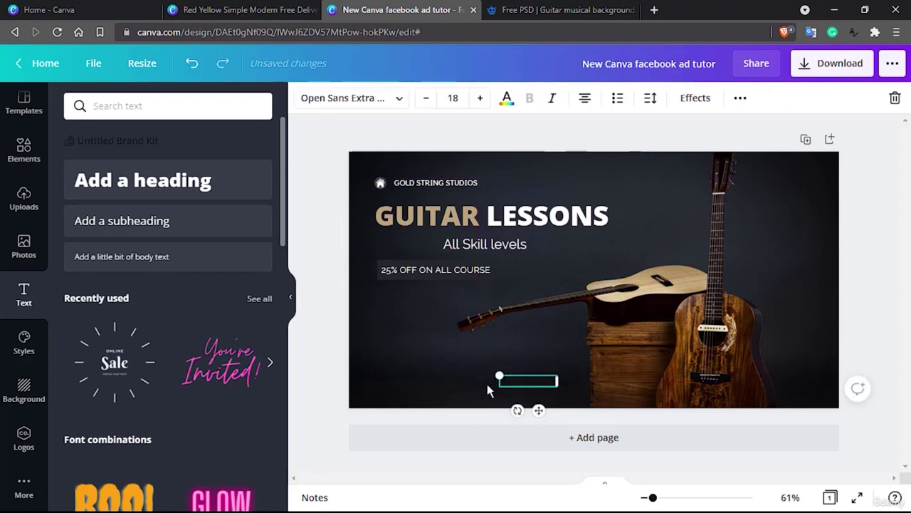
pyautogui.press('Delete')
pyautogui.click(521, 358)
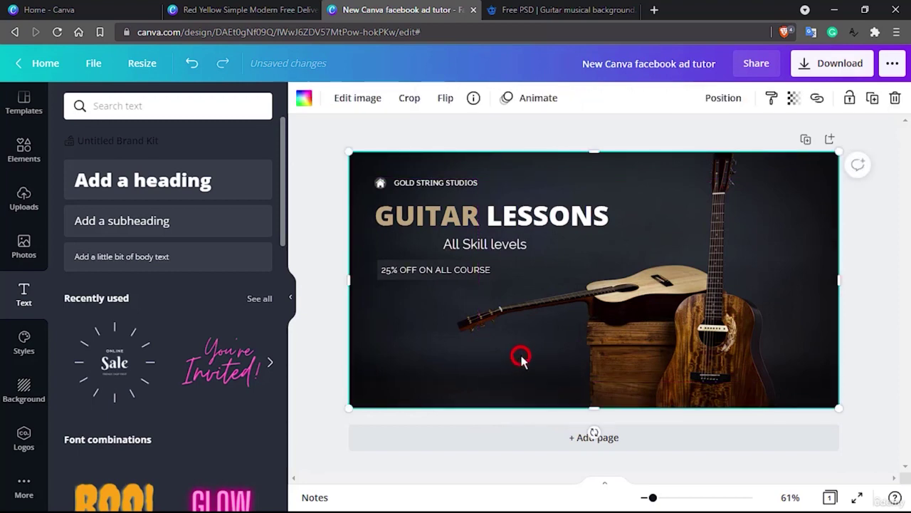
# Add a bulleted body text with the lines "Chord Progression", "Classical Picking", "Music Theory" and "Tablature"
pyautogui.click(147, 252)
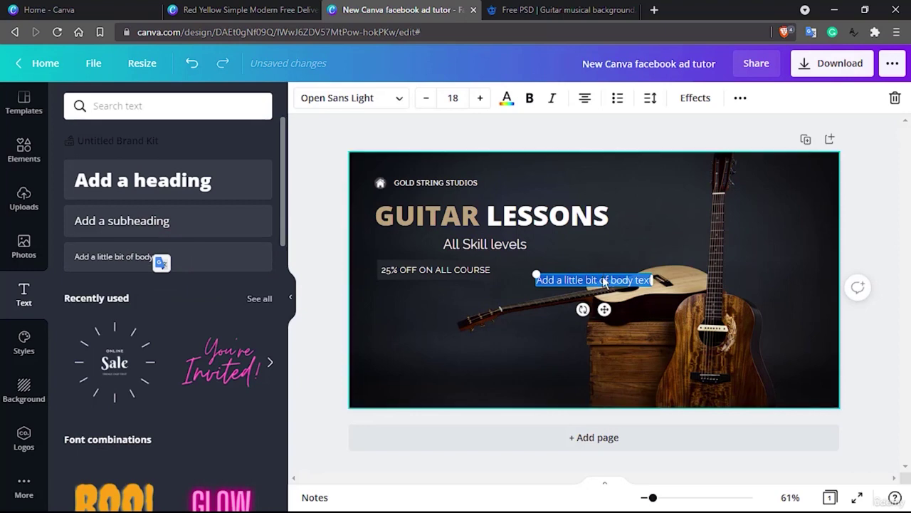
pyautogui.click(617, 97)
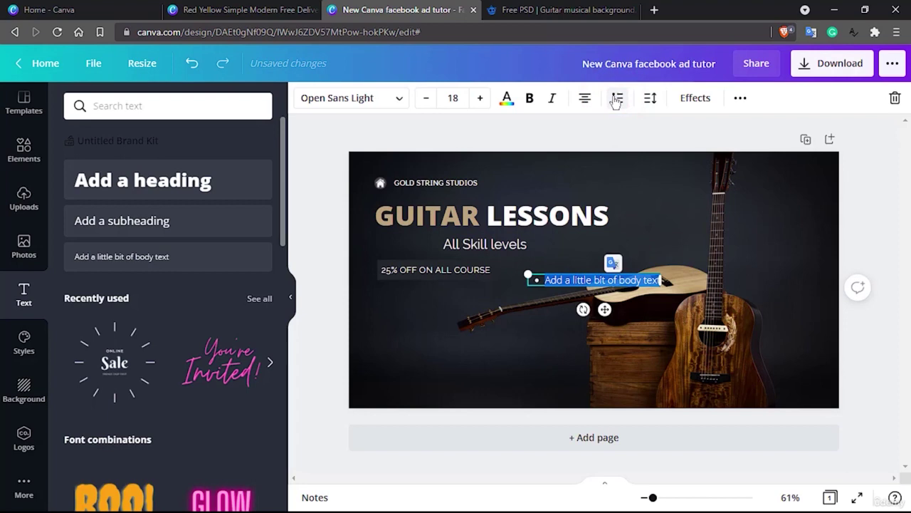
pyautogui.write('Chord f')
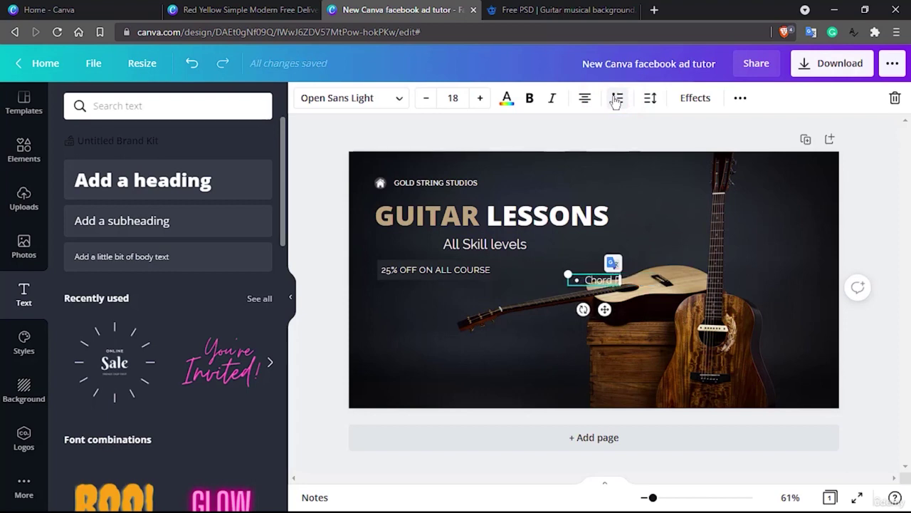
pyautogui.write('rogressio')
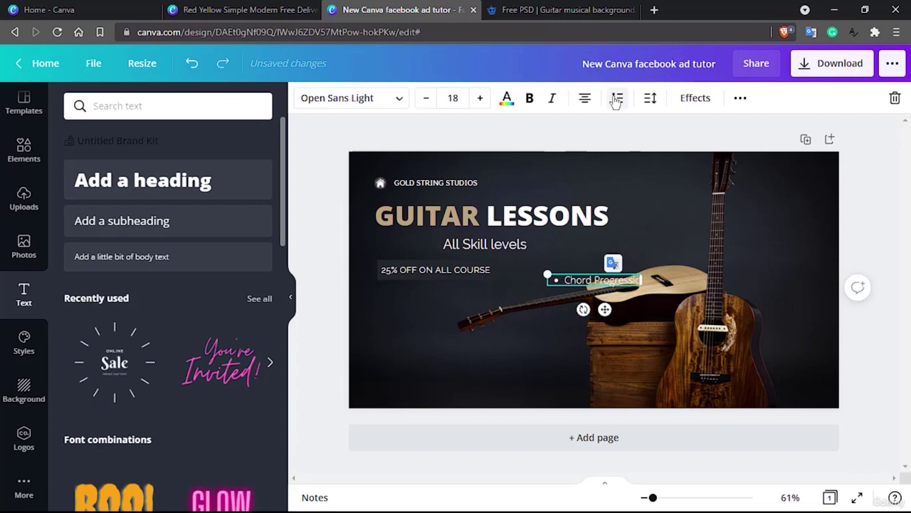
pyautogui.write('n')
pyautogui.press('Return')
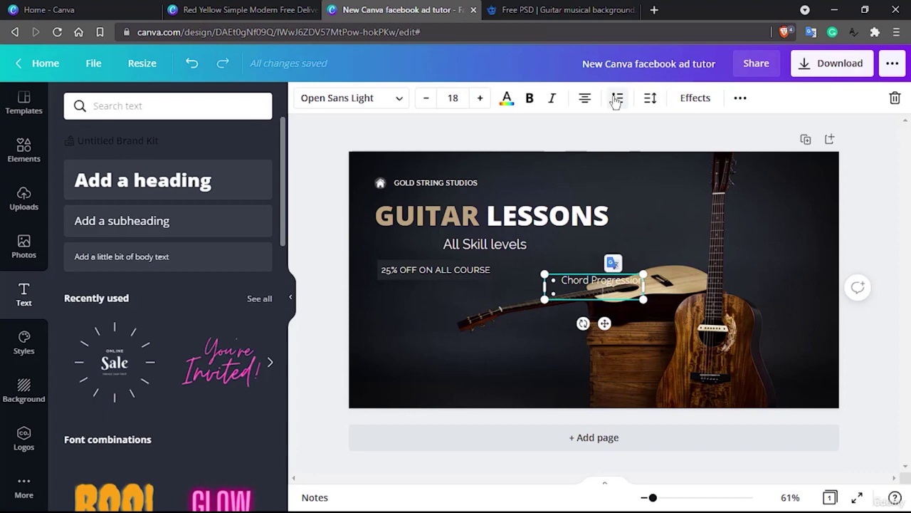
pyautogui.write('Classical Pi')
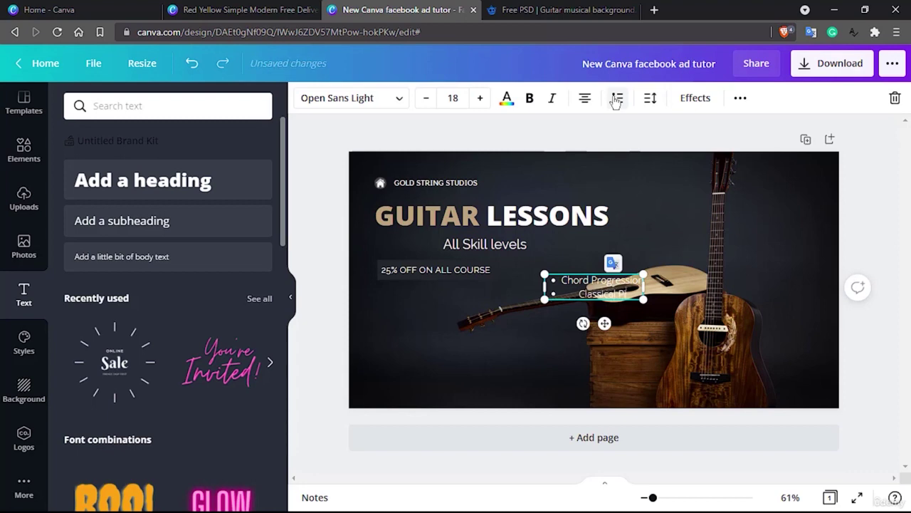
pyautogui.write('cking')
pyautogui.press('Return')
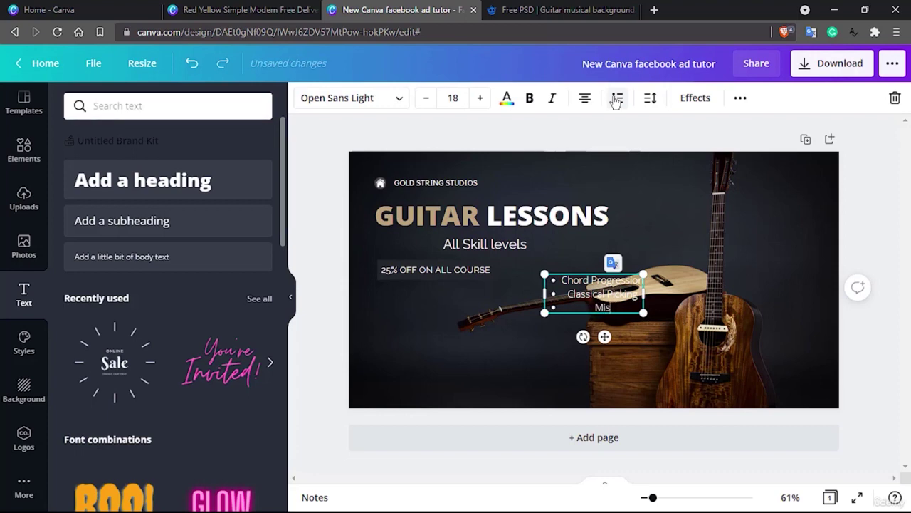
pyautogui.write('Music Theory')
pyautogui.press('Return')
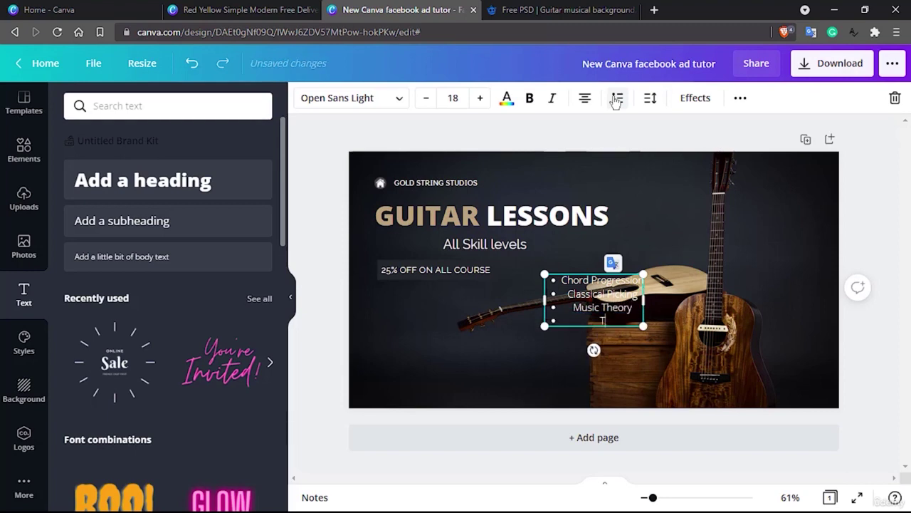
pyautogui.write('Tablature')
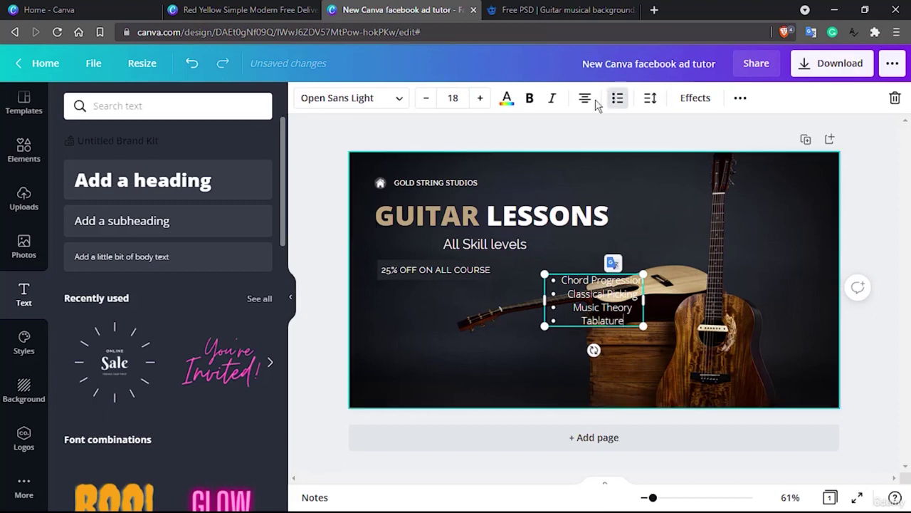
# Left-align all lines of the bulleted list, move it to the design's lower-left corner and enlarge it to text size 18.8
pyautogui.click(585, 100)
pyautogui.click(584, 100)
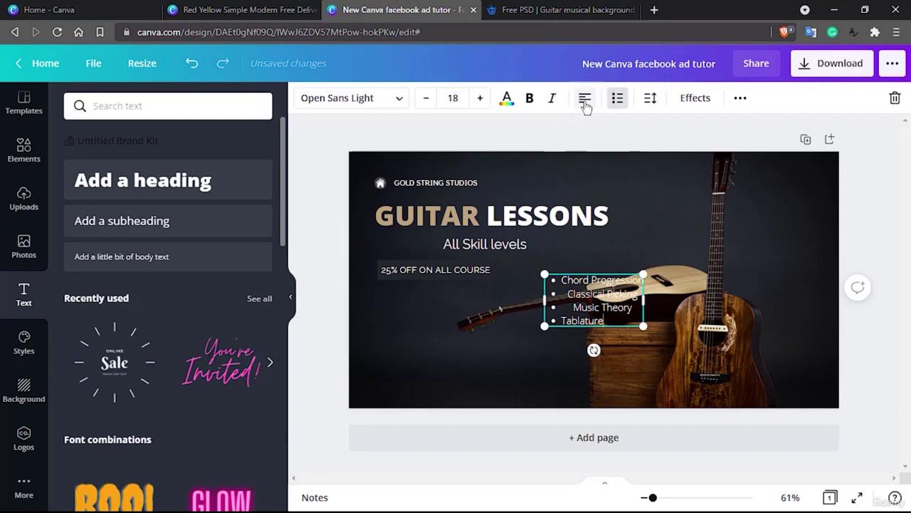
pyautogui.hotkey('ctrl', 'a')
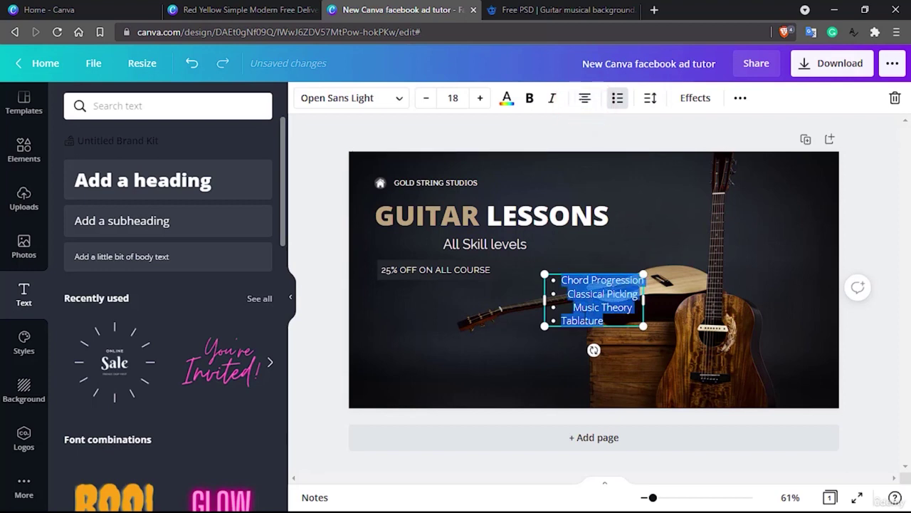
pyautogui.click(585, 100)
pyautogui.click(585, 99)
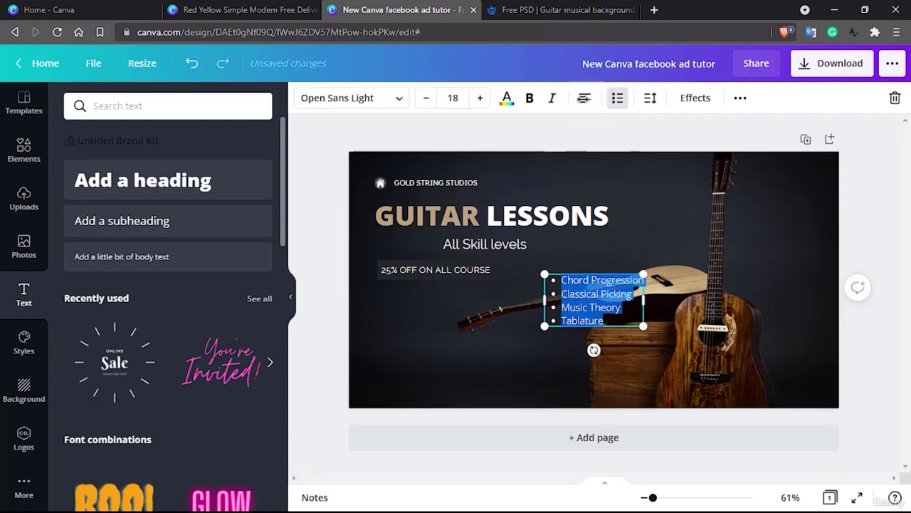
pyautogui.click(524, 352)
pyautogui.moveTo(637, 291); pyautogui.dragTo(477, 339)
# Set the font of the whole bulleted list to Raleway
pyautogui.doubleClick(445, 373)
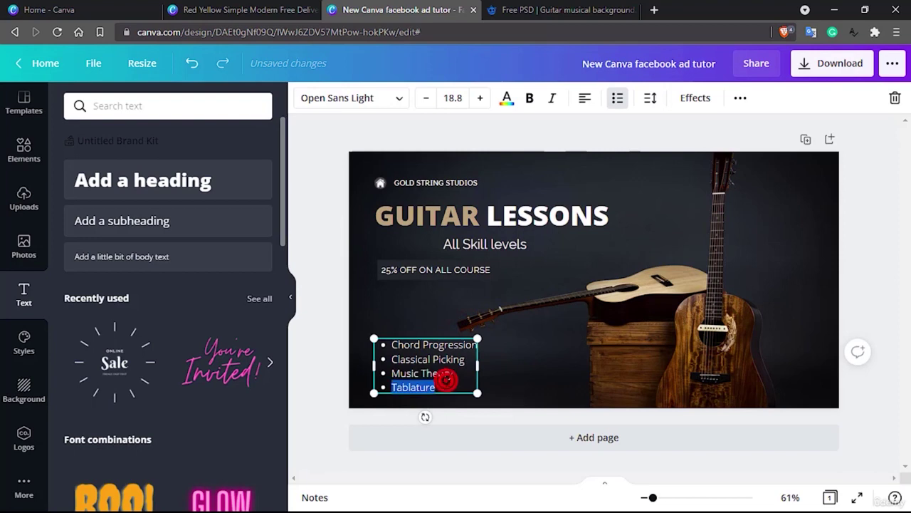
pyautogui.hotkey('ctrl', 'a')
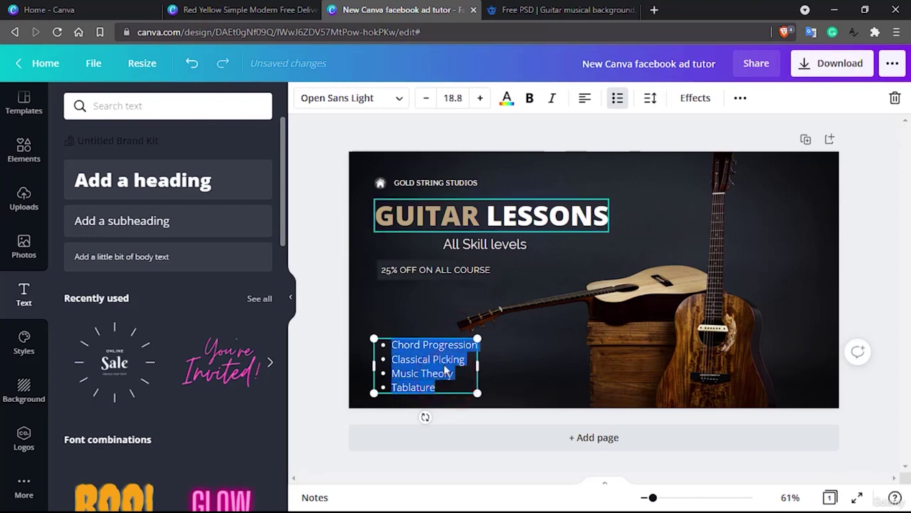
pyautogui.click(399, 98)
pyautogui.click(113, 222)
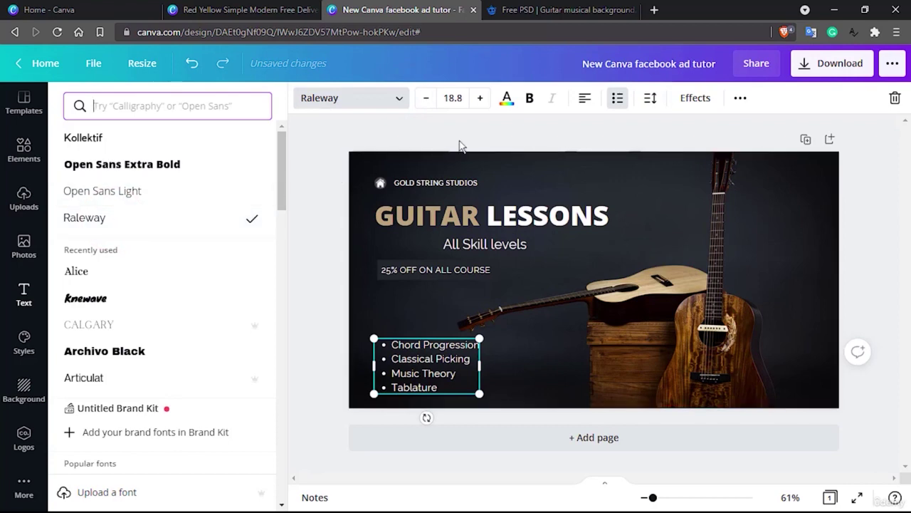
# Try the list without bullets and restore the bullets
pyautogui.click(619, 100)
pyautogui.click(619, 102)
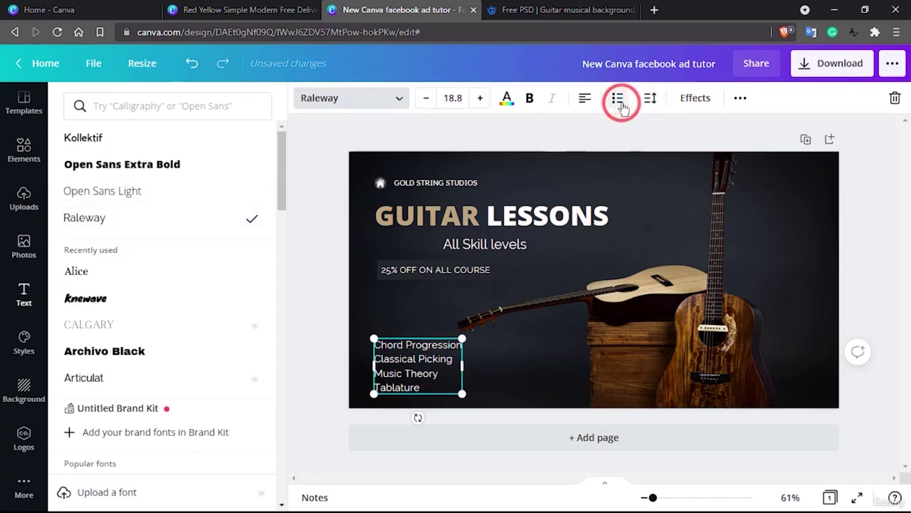
pyautogui.click(618, 103)
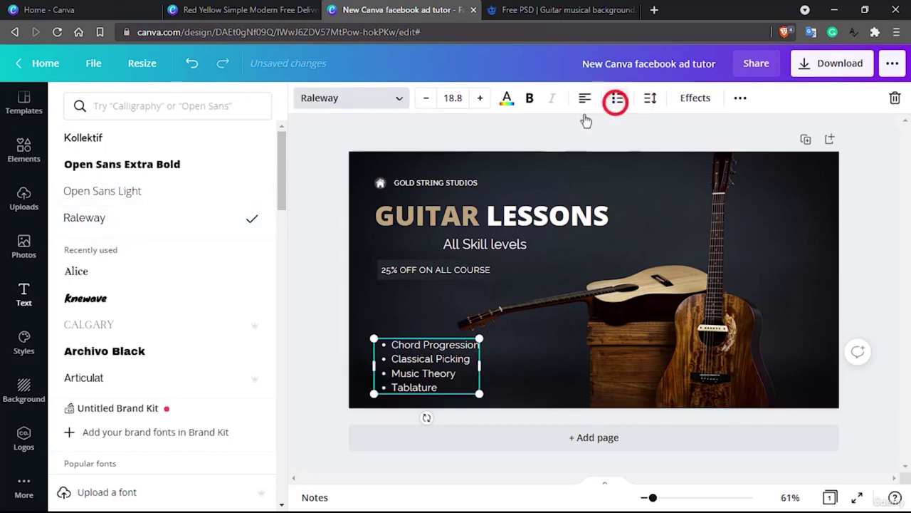
# Try the Alice, Open Sans Light and Kollektif fonts on the bulleted list and return it to Raleway
pyautogui.click(133, 299)
pyautogui.click(140, 271)
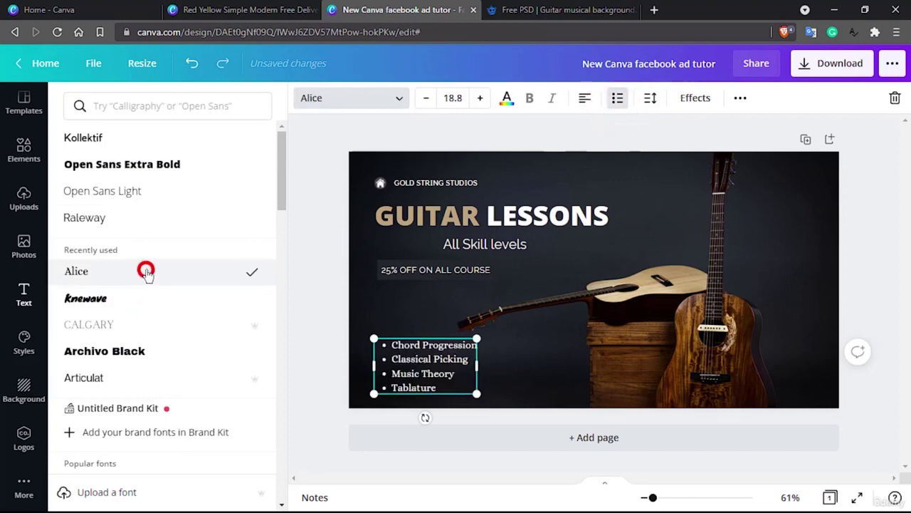
pyautogui.click(135, 191)
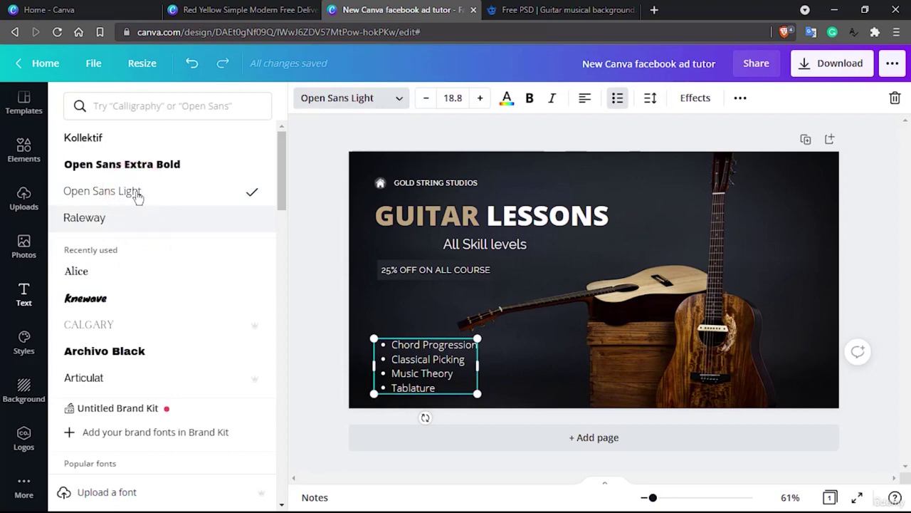
pyautogui.click(140, 140)
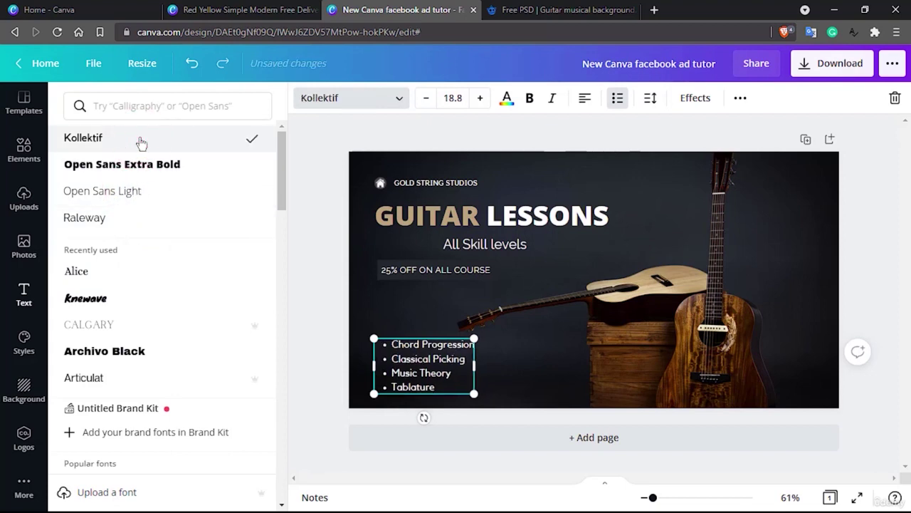
pyautogui.click(114, 218)
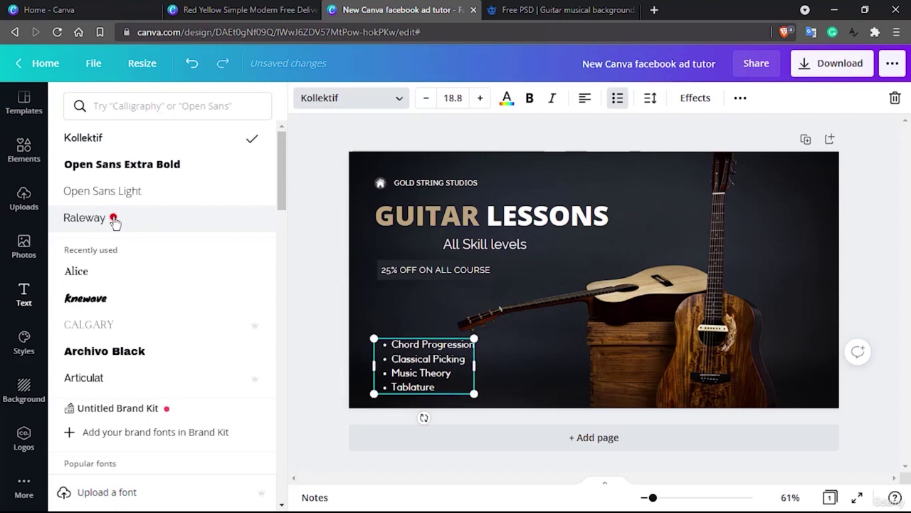
pyautogui.click(126, 148)
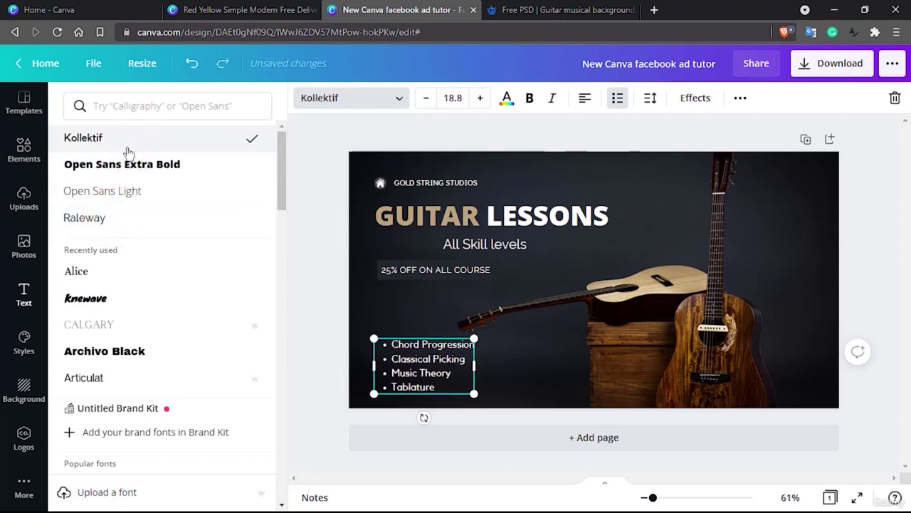
pyautogui.click(112, 201)
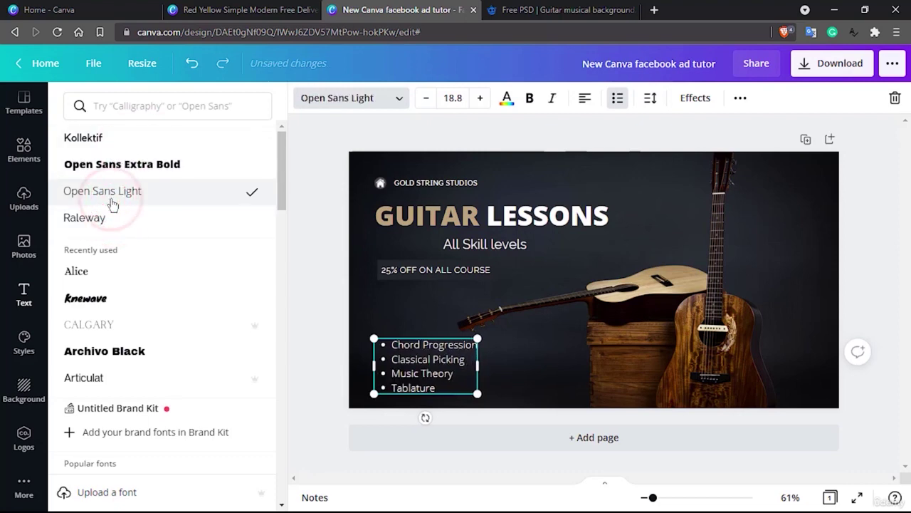
pyautogui.click(110, 223)
pyautogui.click(437, 314)
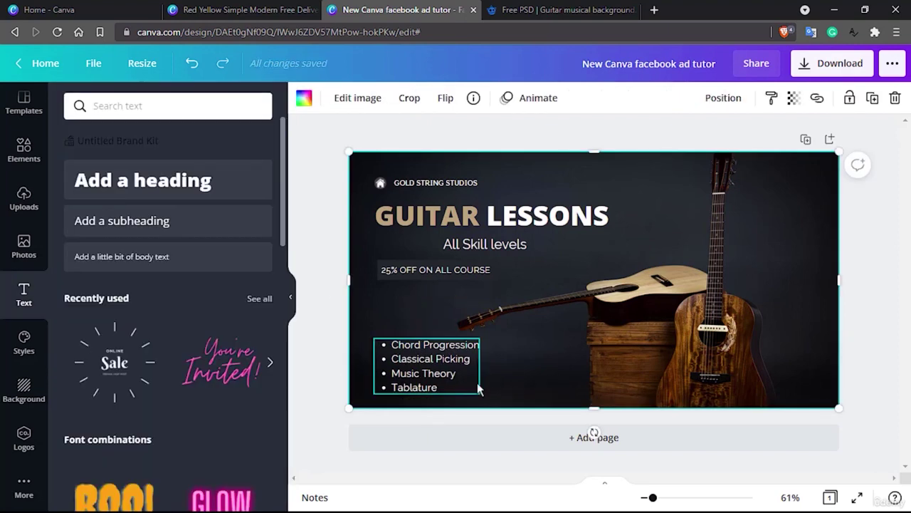
pyautogui.click(447, 388)
pyautogui.doubleClick(446, 388)
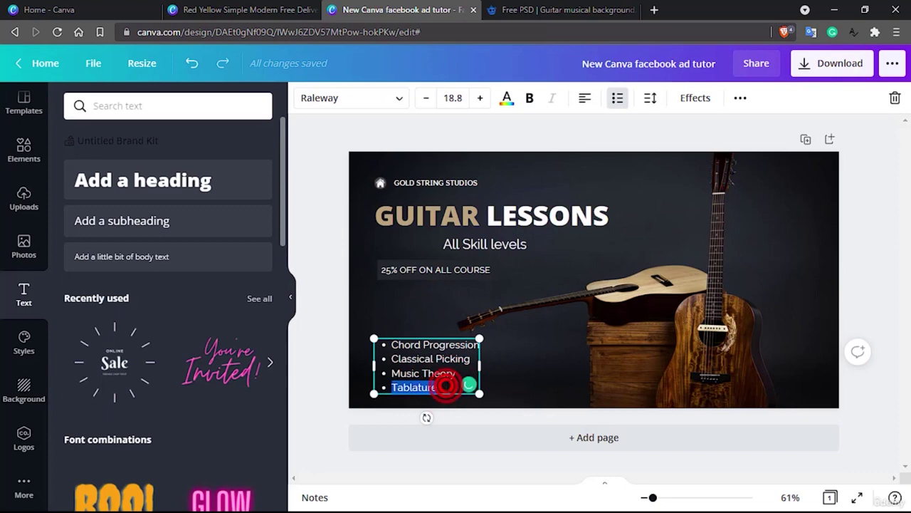
pyautogui.click(447, 385)
pyautogui.hotkey('ctrl', 'a')
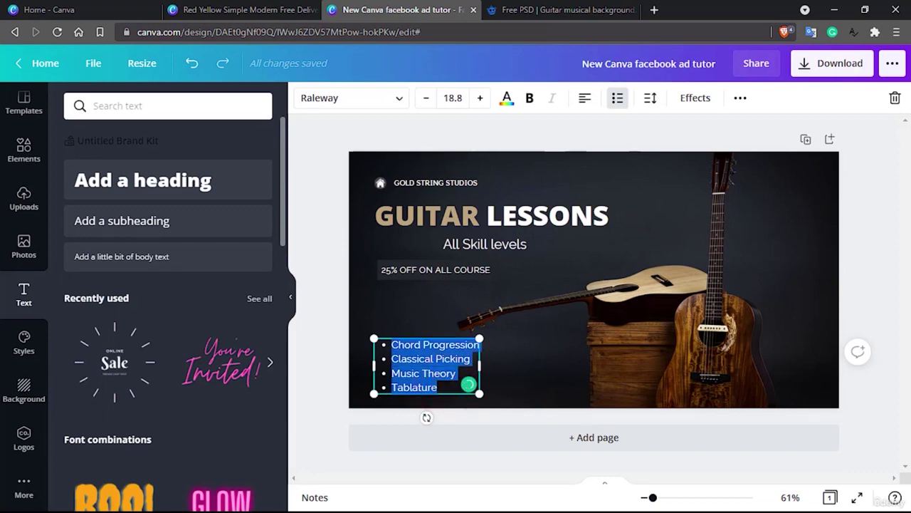
pyautogui.click(545, 361)
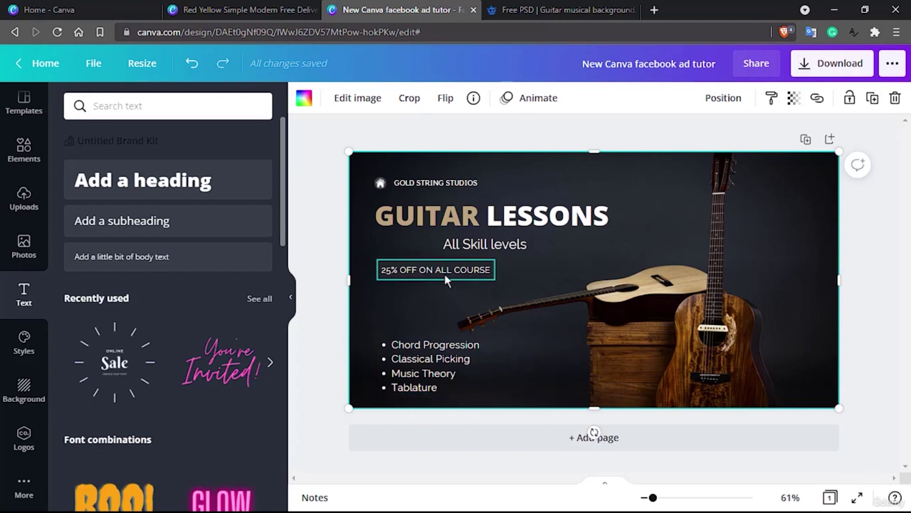
# Move the "25% OFF ON ALL COURSE" bar down beside the crate's base and the bulleted list up below the subheading, left-aligned with the heading
pyautogui.moveTo(444, 273); pyautogui.dragTo(577, 396)
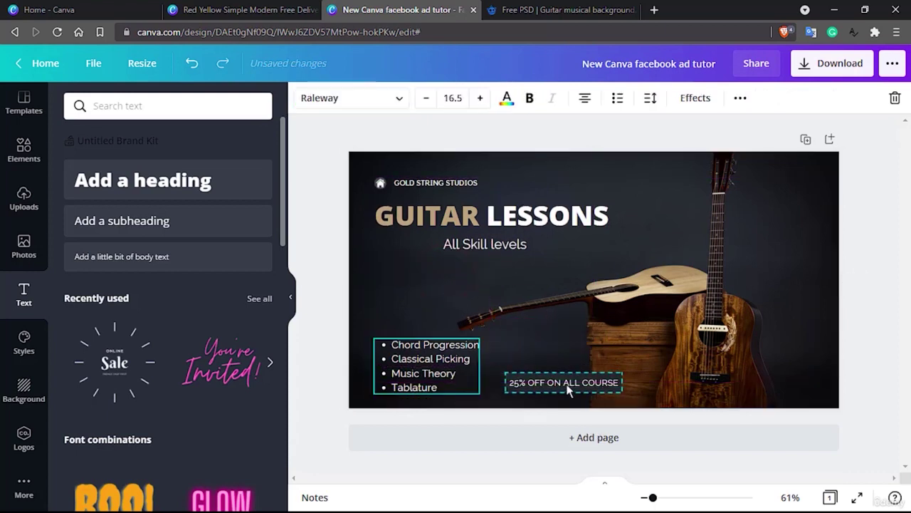
pyautogui.click(467, 358)
pyautogui.moveTo(466, 358); pyautogui.dragTo(442, 291)
pyautogui.click(446, 374)
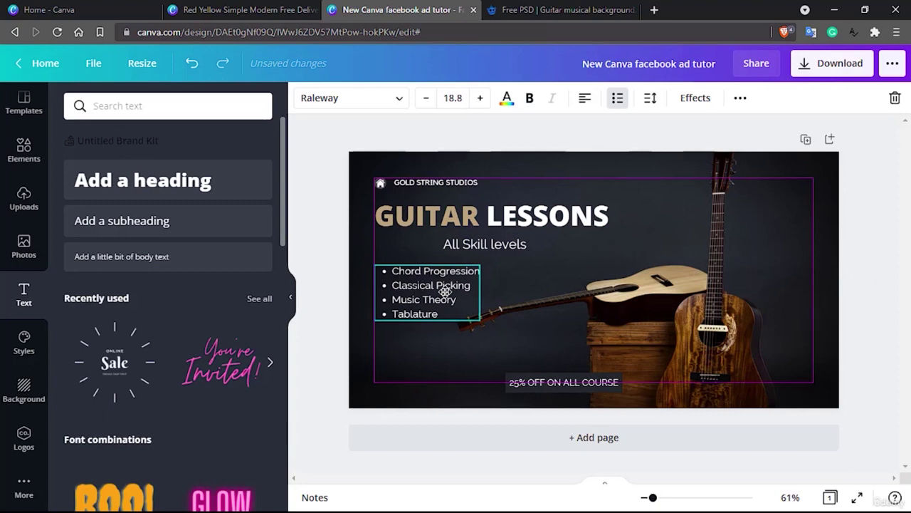
# Move the "25% OFF ON ALL COURSE" bar beneath the bulleted list, near the left margin
pyautogui.click(529, 386)
pyautogui.moveTo(530, 383); pyautogui.dragTo(401, 372)
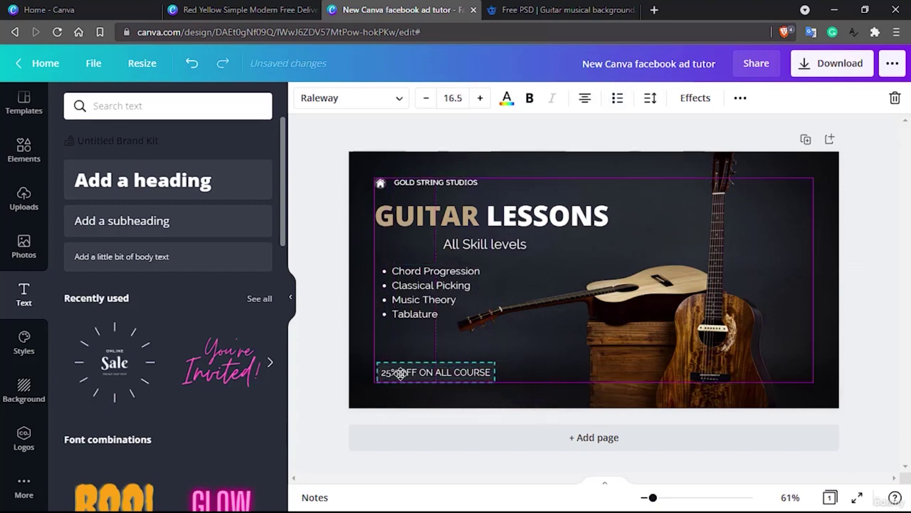
pyautogui.click(526, 347)
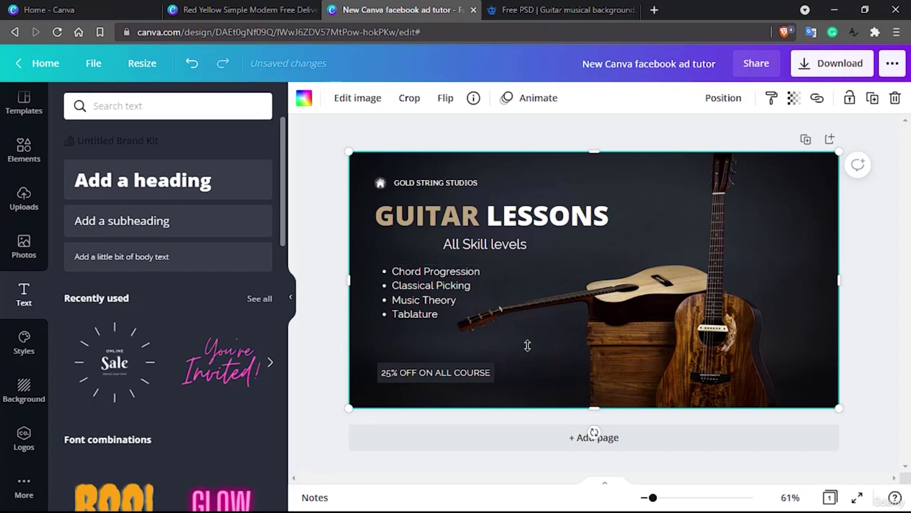
# Enlarge the bulleted course list to about 286 wide by 150 high and nudge it slightly down
pyautogui.click(402, 288)
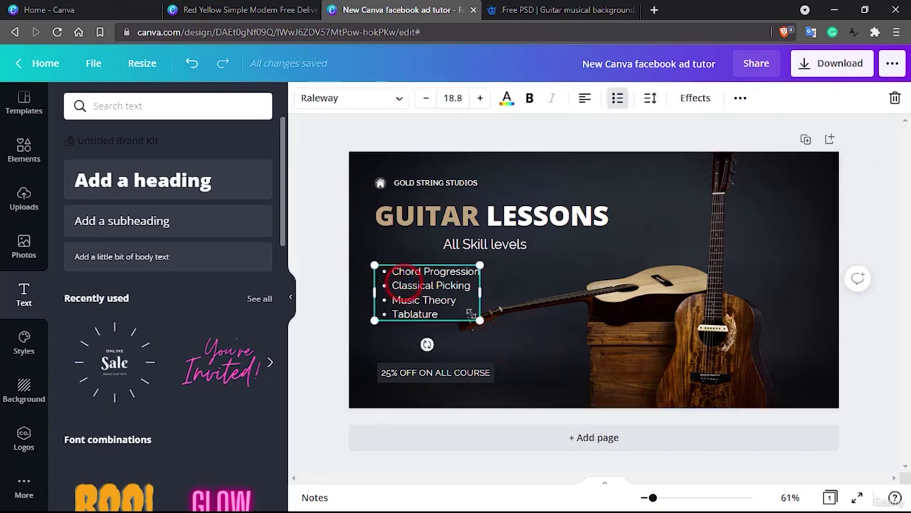
pyautogui.moveTo(480, 318); pyautogui.dragTo(494, 327)
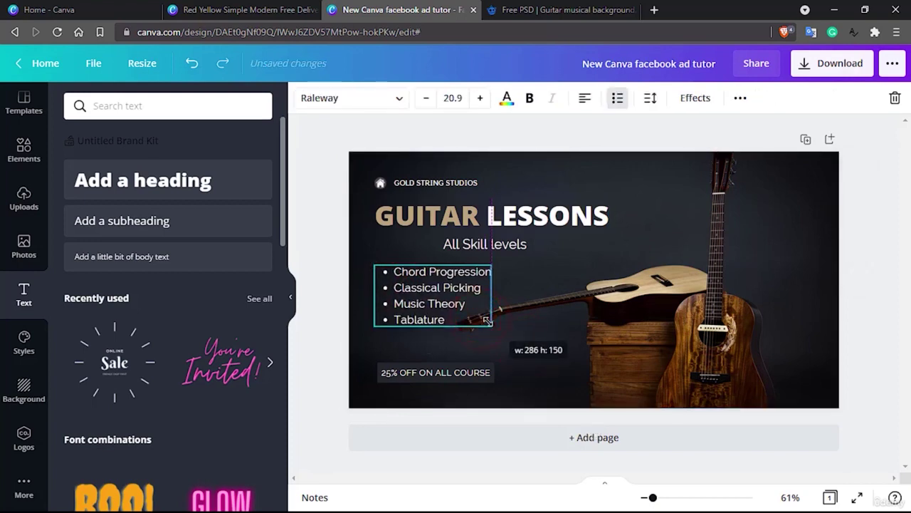
pyautogui.click(528, 292)
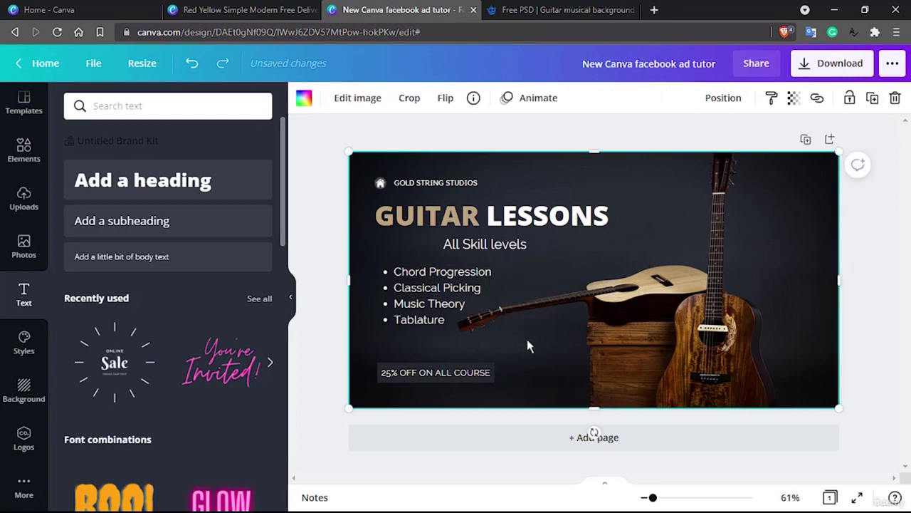
pyautogui.click(437, 303)
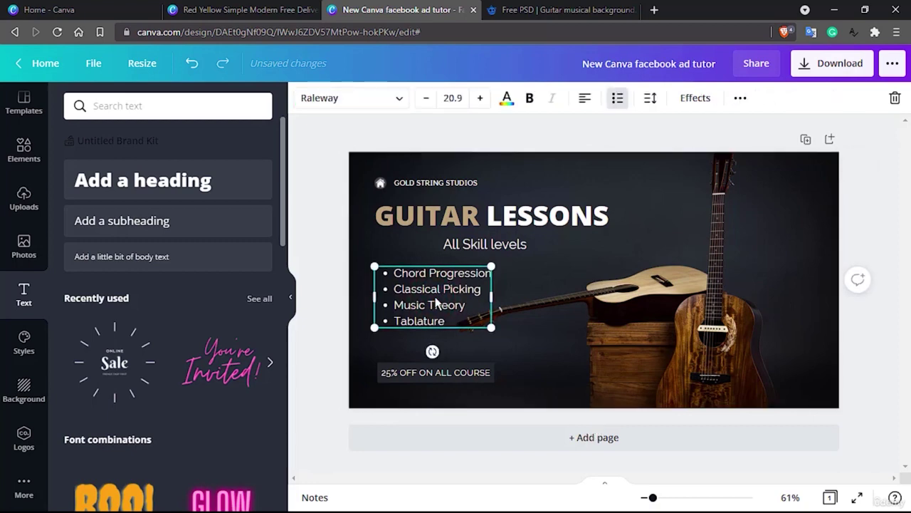
pyautogui.click(537, 274)
pyautogui.click(467, 294)
pyautogui.tripleClick(470, 302)
pyautogui.click(539, 344)
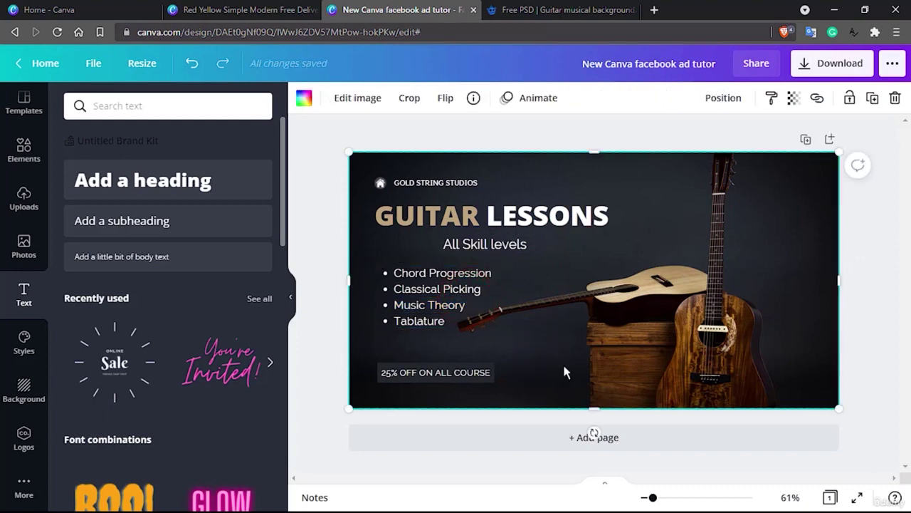
# Set the line spacing of the whole bulleted list to 1.59
pyautogui.click(433, 302)
pyautogui.tripleClick(427, 304)
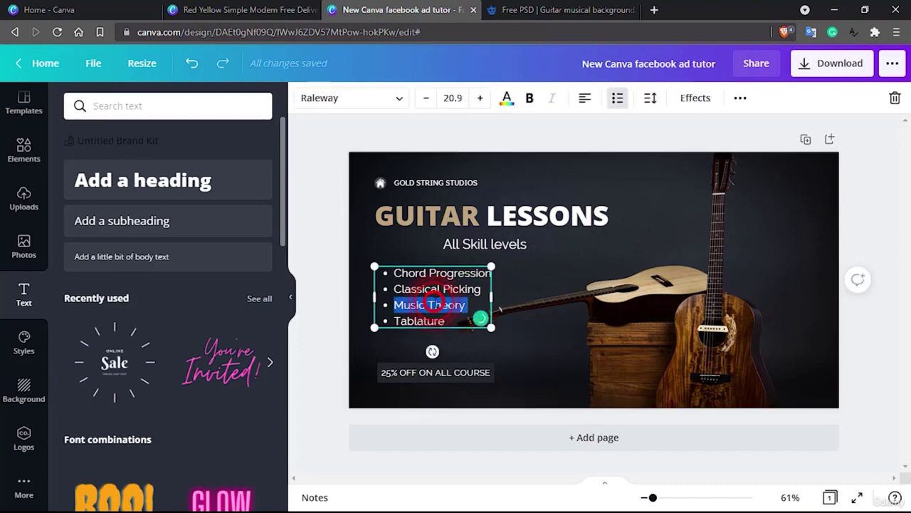
pyautogui.hotkey('ctrl', 'a')
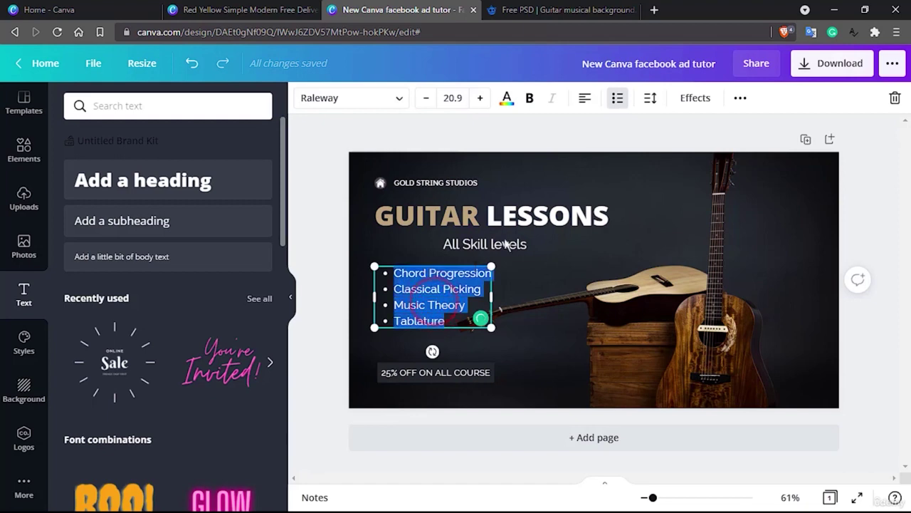
pyautogui.click(651, 99)
pyautogui.moveTo(750, 144); pyautogui.dragTo(781, 180)
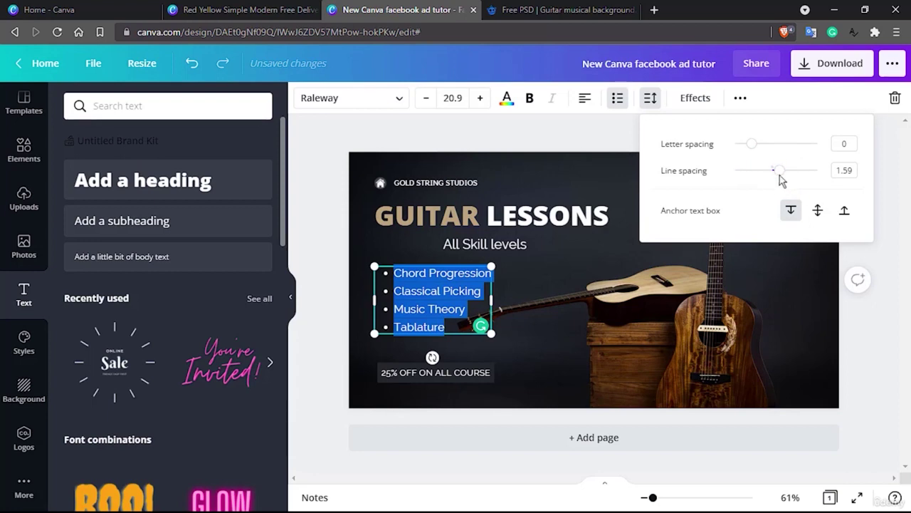
pyautogui.click(543, 337)
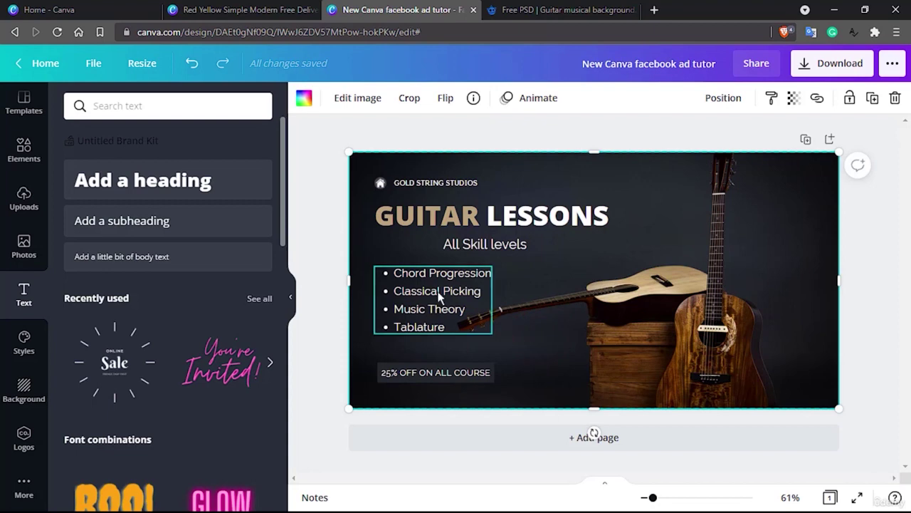
# Nudge the bulleted list slightly left so its bullets sit closer to the heading's left edge
pyautogui.click(439, 297)
pyautogui.moveTo(439, 298); pyautogui.dragTo(438, 293)
pyautogui.click(551, 357)
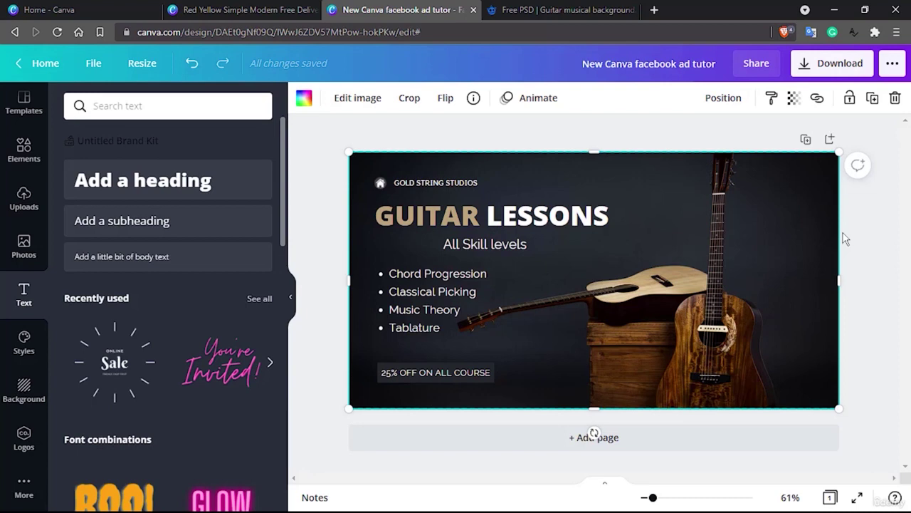
# Download the design as a PNG at size 1, saving it as "New Canva facebook ad tutor.png" in Downloads, and dismiss the download notices
pyautogui.click(854, 64)
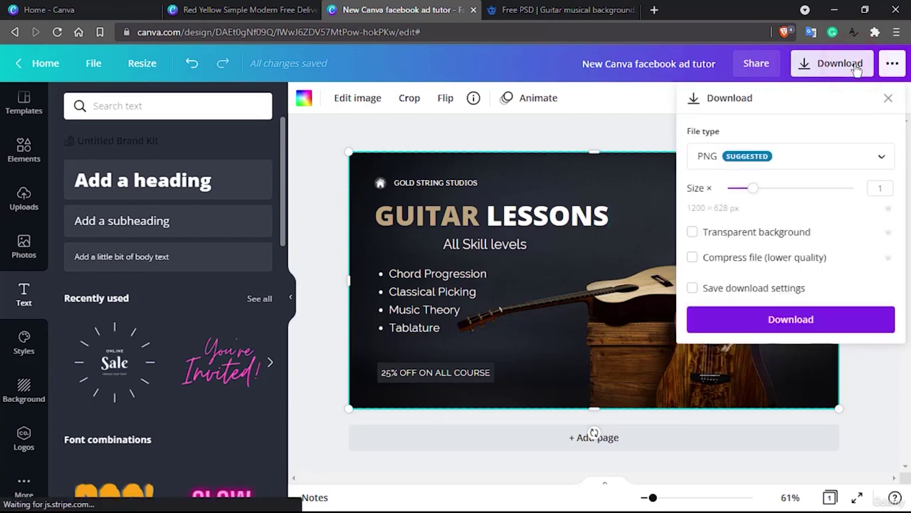
pyautogui.click(834, 314)
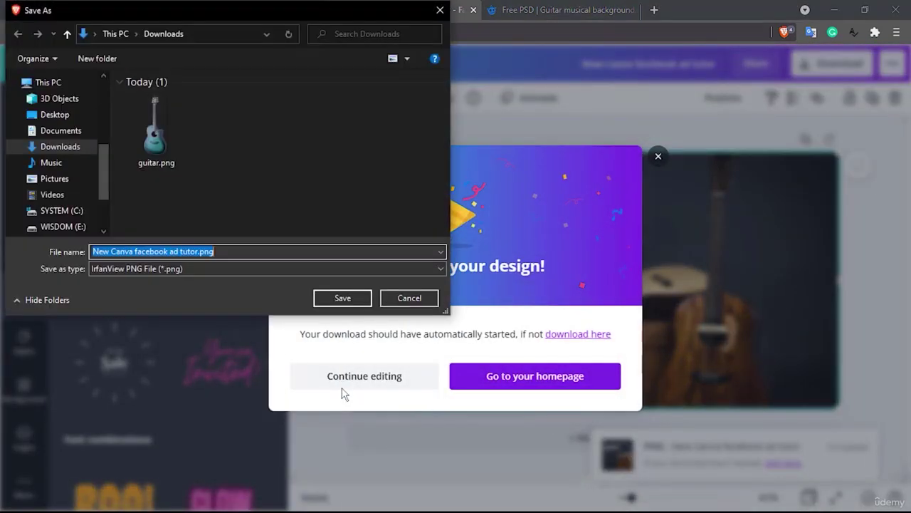
pyautogui.click(333, 302)
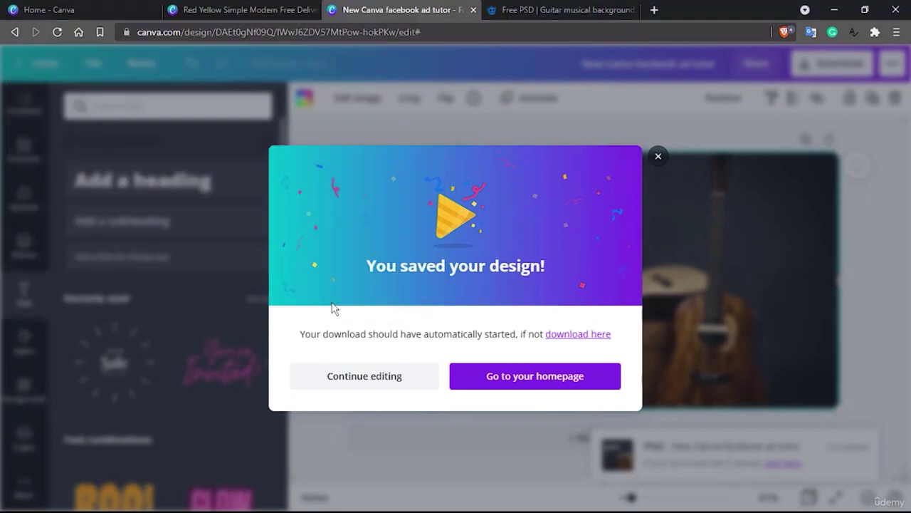
pyautogui.click(658, 136)
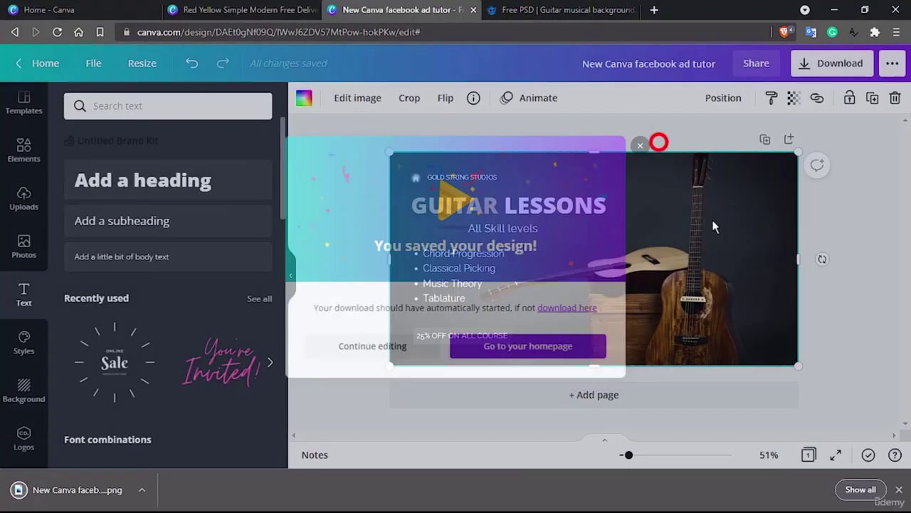
pyautogui.click(899, 489)
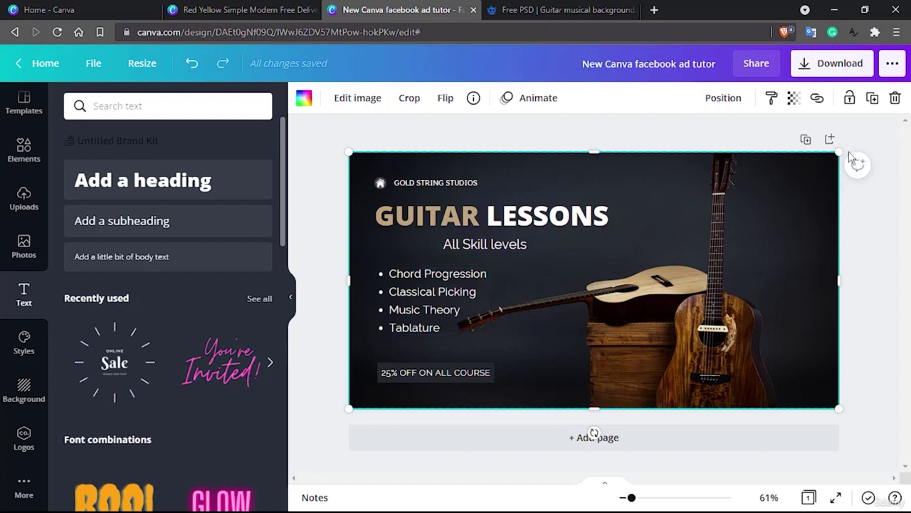
# View the red "ACOUSTIC GUITAR" ad design for comparison and return to the guitar lessons ad
pyautogui.click(225, 5)
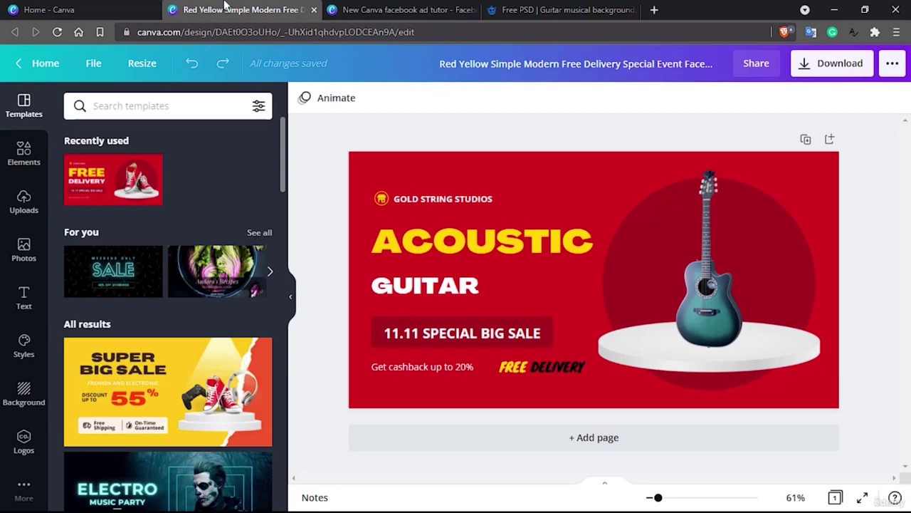
pyautogui.click(388, 7)
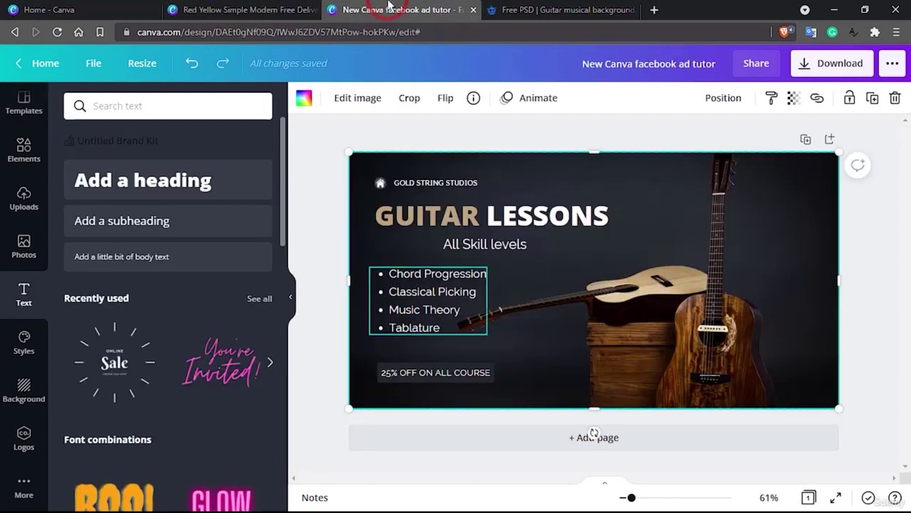